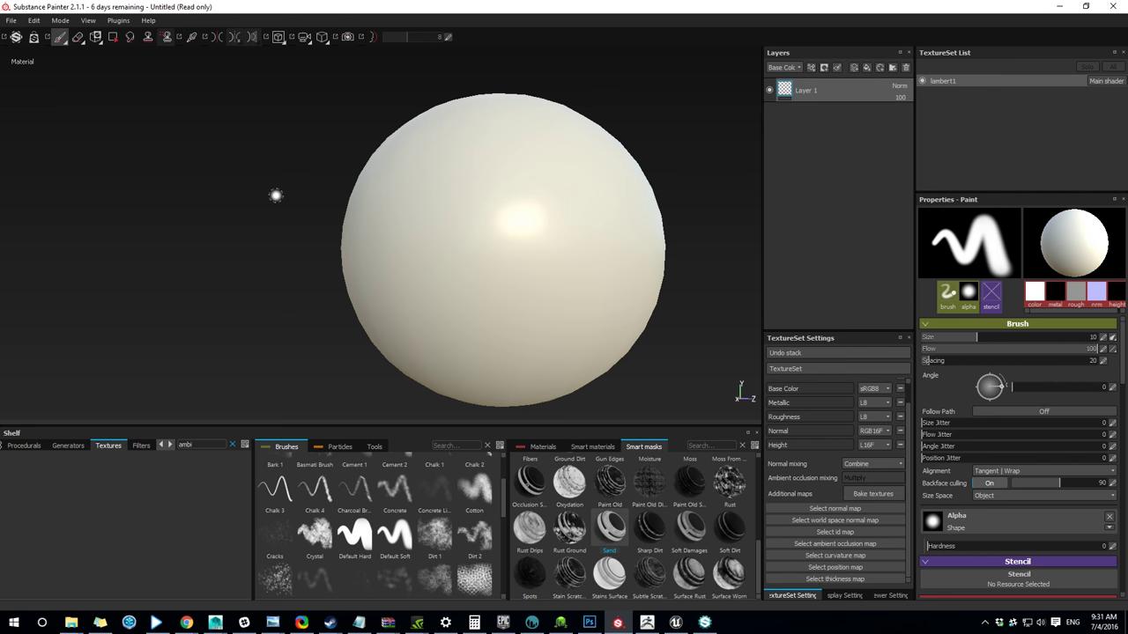
pyautogui.moveTo(157, 200)
pyautogui.keyDown('alt'); pyautogui.mouseDown()
pyautogui.moveTo(211, 251)
pyautogui.moveTo(269, 204)
pyautogui.moveTo(385, 184)
pyautogui.moveTo(432, 197)
pyautogui.moveTo(560, 297)
pyautogui.mouseUp(); pyautogui.keyUp('alt')
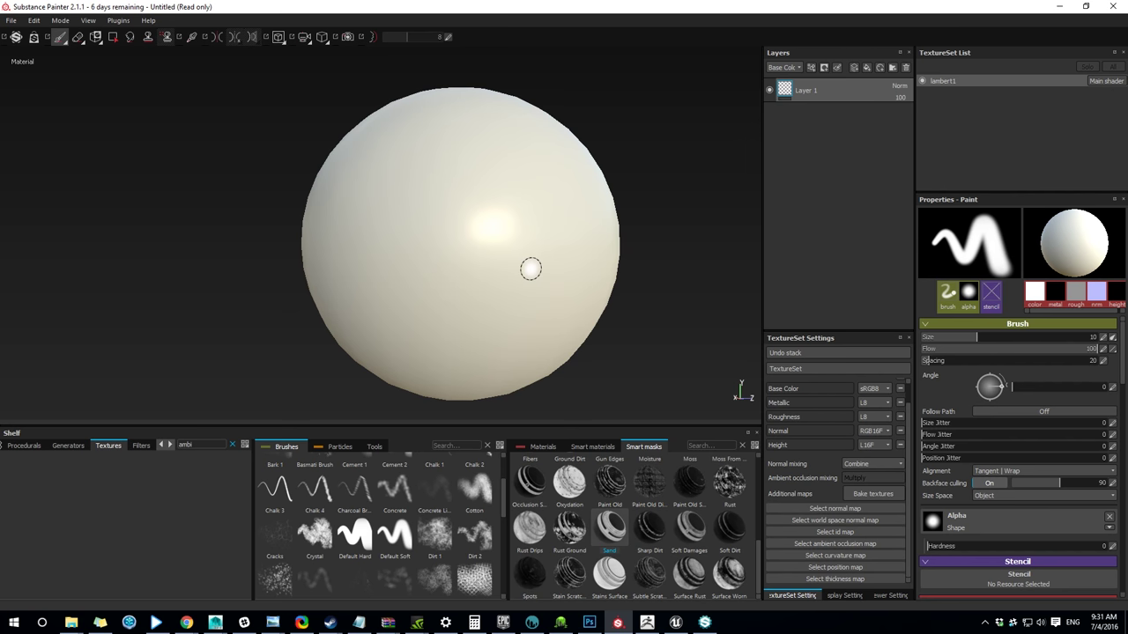
pyautogui.keyDown('alt'); pyautogui.moveTo(353, 284); pyautogui.dragTo(319, 298); pyautogui.keyUp('alt')
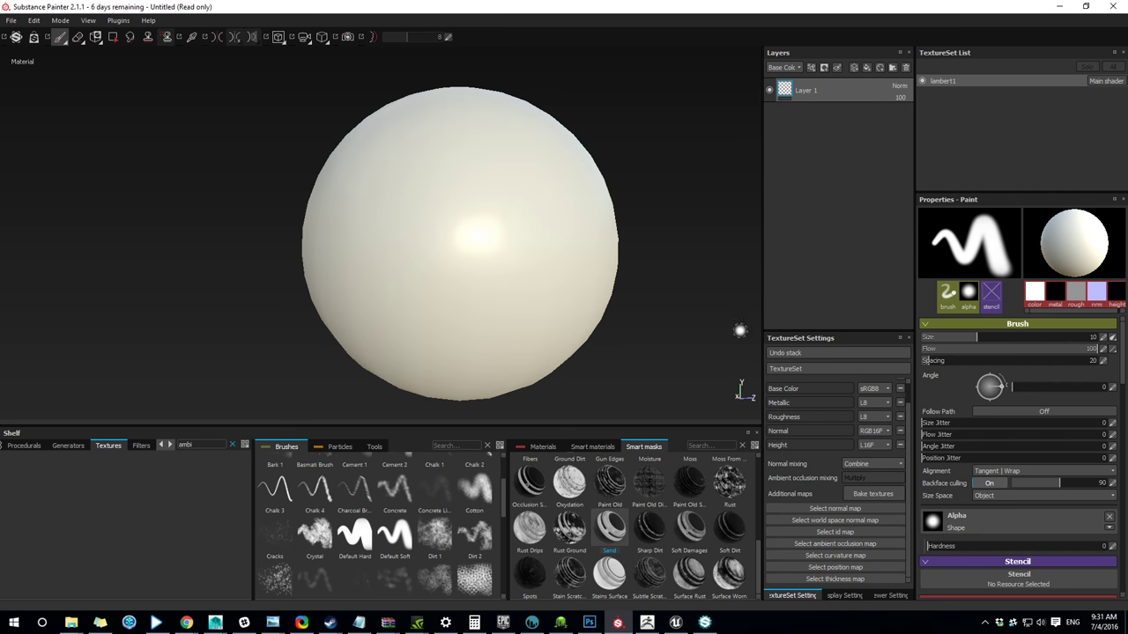
pyautogui.moveTo(230, 132)
pyautogui.keyDown('alt'); pyautogui.mouseDown()
pyautogui.moveTo(188, 70)
pyautogui.moveTo(301, 146)
pyautogui.moveTo(225, 126)
pyautogui.mouseUp(); pyautogui.keyUp('alt')
# Step: Switch to Maya to examine the source model, and return to Substance Painter
pyautogui.moveTo(215, 623)
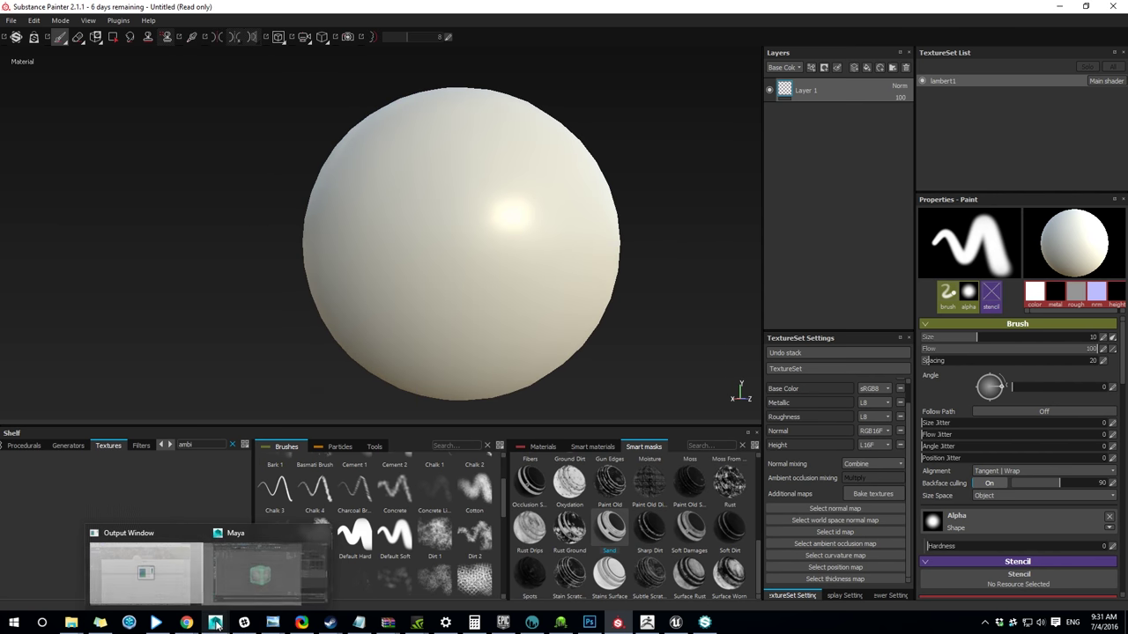
pyautogui.click(281, 568)
pyautogui.keyDown('alt'); pyautogui.moveTo(604, 308); pyautogui.dragTo(650, 293); pyautogui.keyUp('alt')
pyautogui.click(1058, 6)
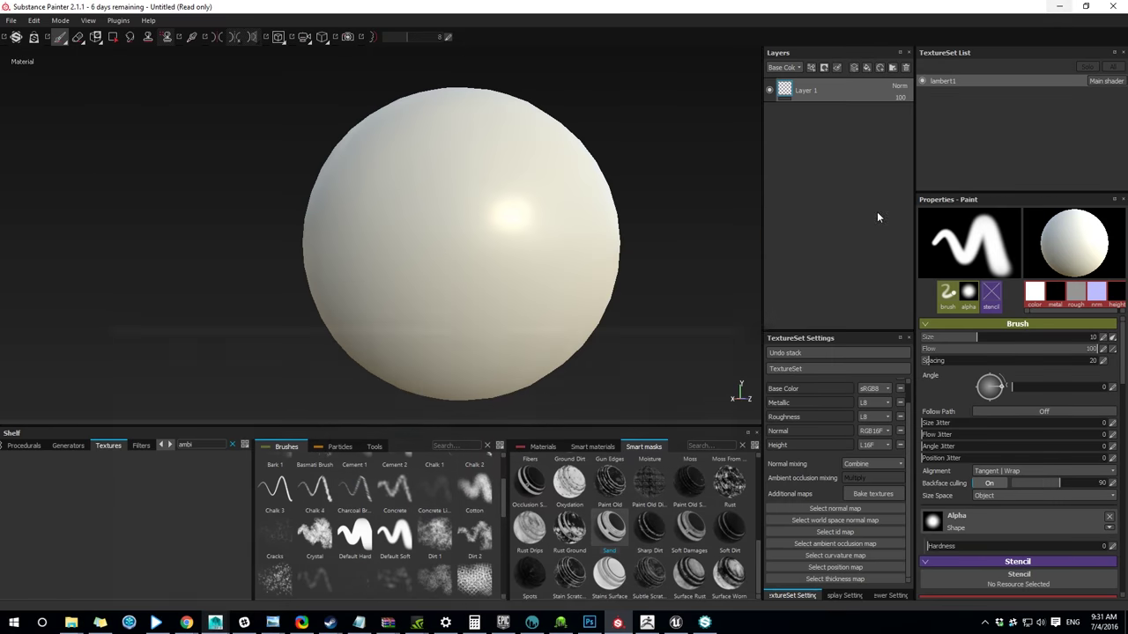
# Step: Start baking the additional maps for lambert1 and set the output size to 1024x1024
pyautogui.click(873, 494)
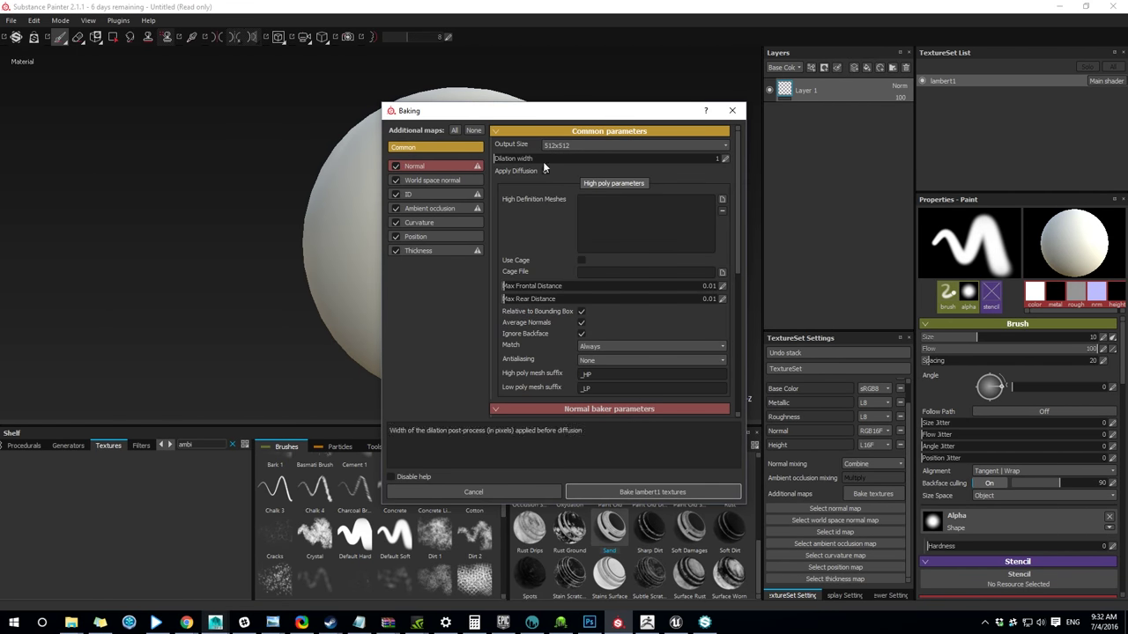
pyautogui.click(635, 144)
pyautogui.click(549, 192)
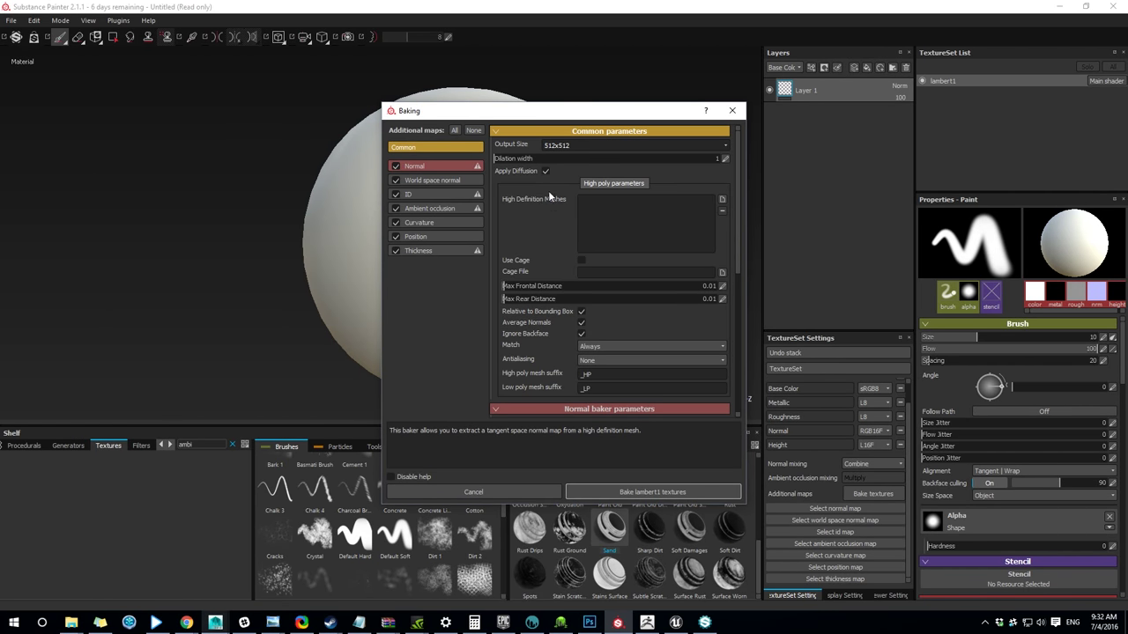
# Step: Load testHP.fbx from the Desktop as the high definition mesh for the bake
pyautogui.click(721, 201)
pyautogui.scroll(-1, 921, 366)
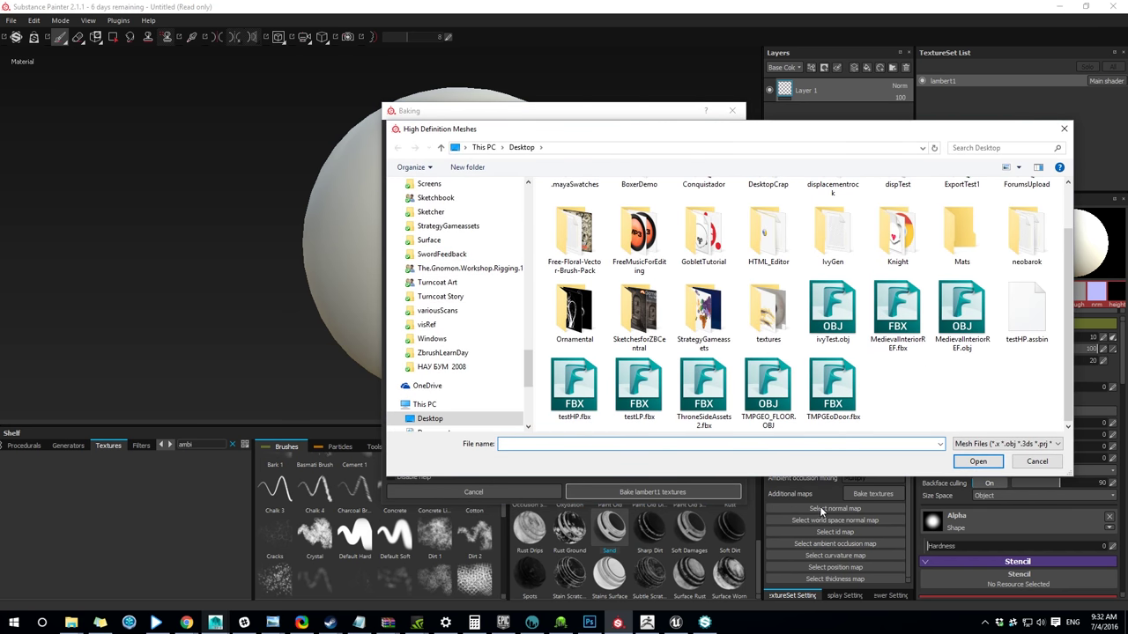
pyautogui.click(577, 387)
pyautogui.doubleClick(577, 388)
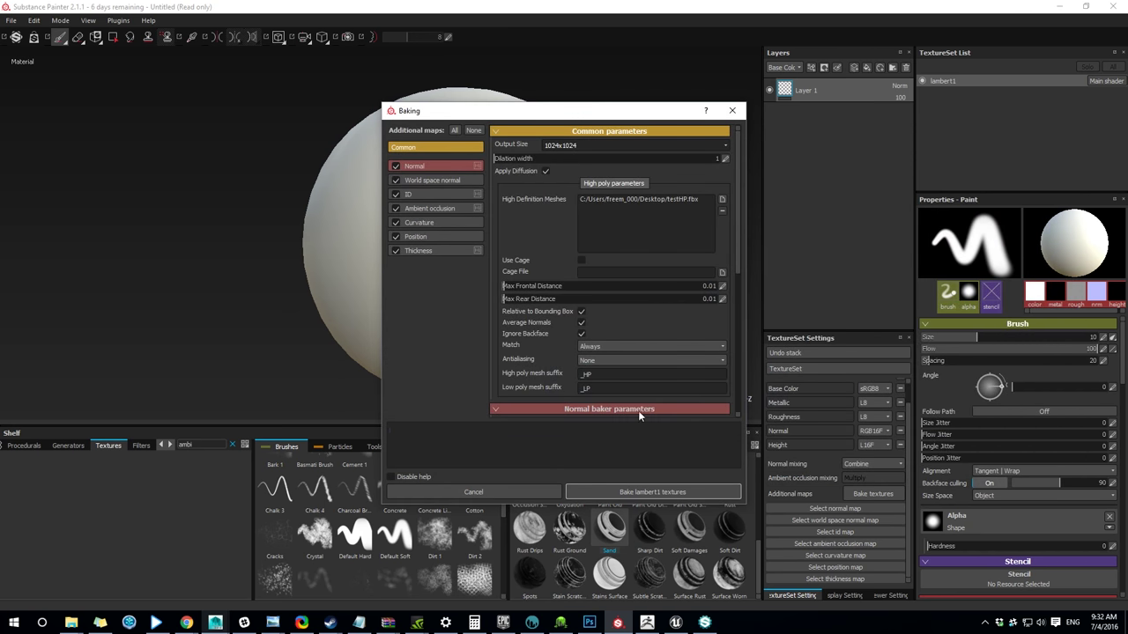
# Step: Bake the lambert1 textures and inspect the baked detail around the sphere
pyautogui.click(645, 491)
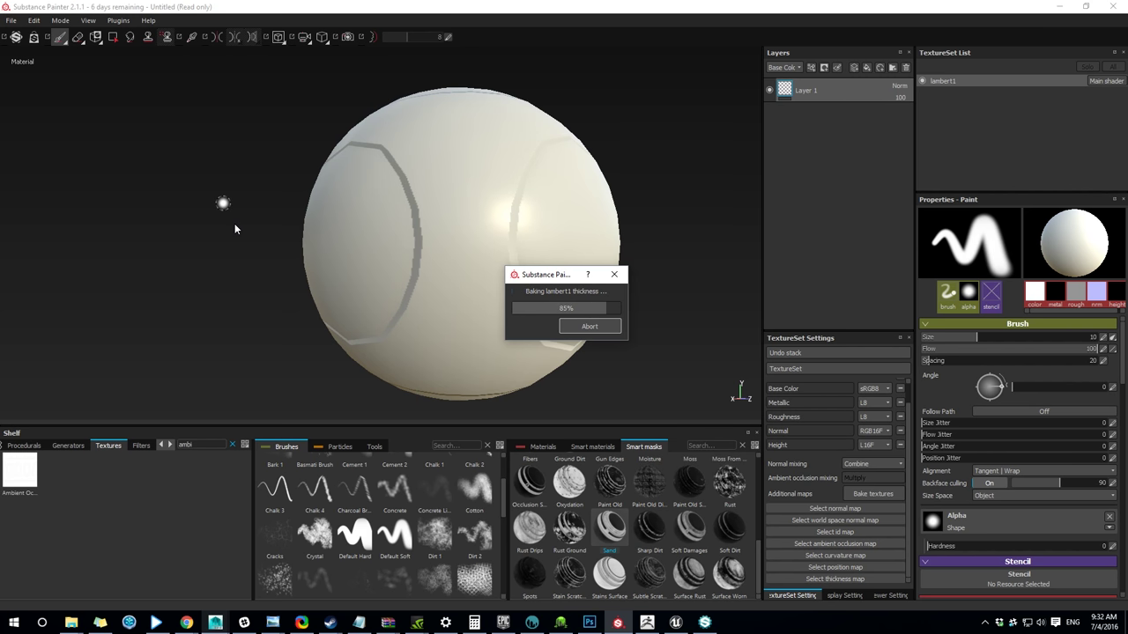
pyautogui.press('Return')
pyautogui.keyDown('alt'); pyautogui.moveTo(366, 278); pyautogui.dragTo(256, 309); pyautogui.keyUp('alt')
pyautogui.keyDown('alt'); pyautogui.moveTo(630, 212); pyautogui.dragTo(601, 187, button='middle'); pyautogui.keyUp('alt')
pyautogui.keyDown('alt'); pyautogui.moveTo(601, 187); pyautogui.dragTo(435, 59, button='right'); pyautogui.keyUp('alt')
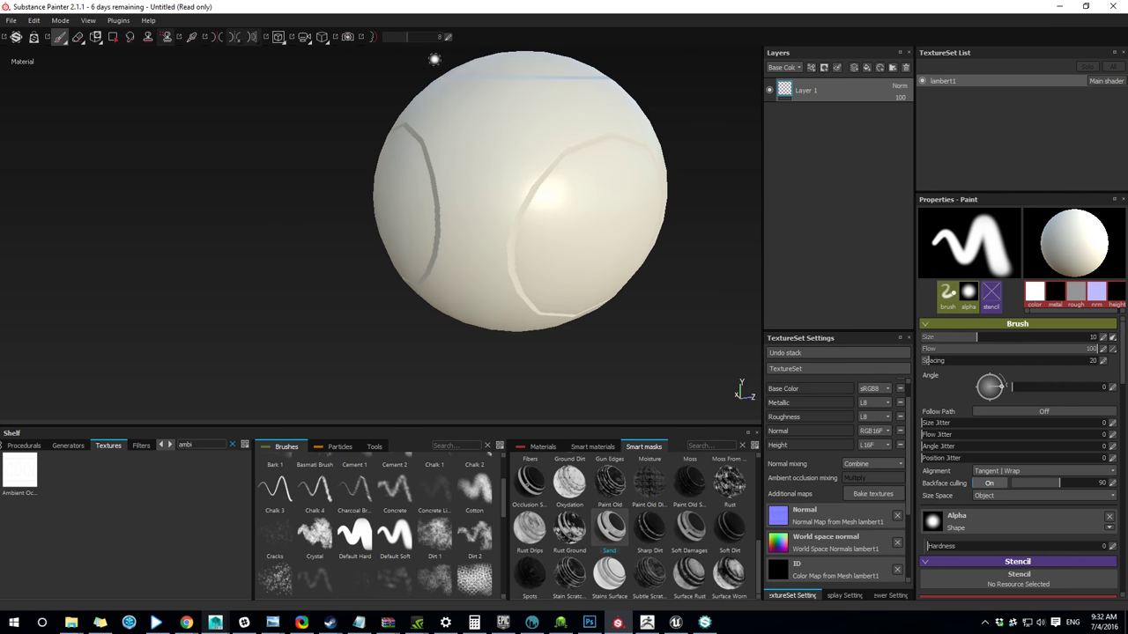
pyautogui.keyDown('alt'); pyautogui.moveTo(434, 59); pyautogui.dragTo(488, 131); pyautogui.keyUp('alt')
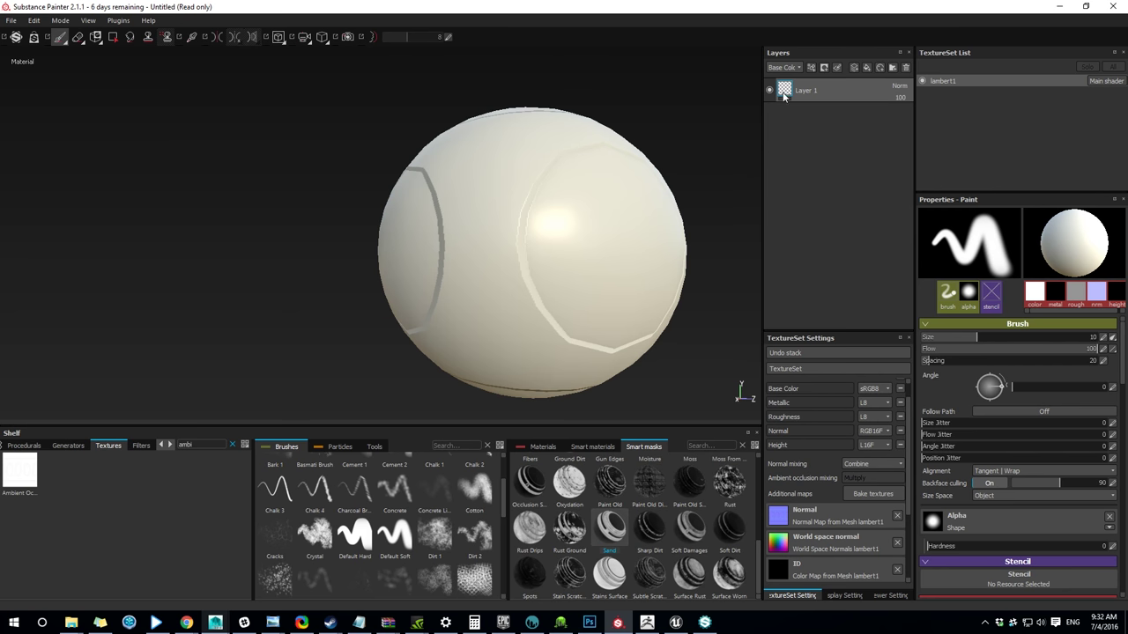
# Step: Add a fill layer above Layer 1 and assign the baked lambert1 normal map to its Normal channel
pyautogui.click(866, 68)
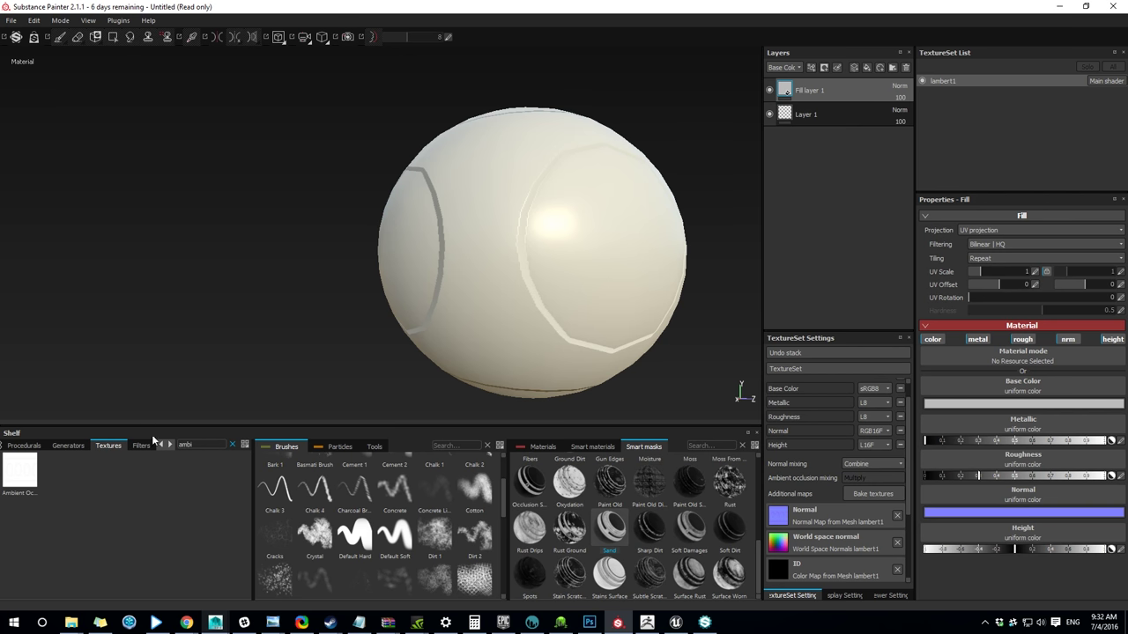
pyautogui.press('BackSpace')
pyautogui.press('BackSpace')
pyautogui.press('BackSpace')
pyautogui.press('BackSpace')
pyautogui.write('nor')
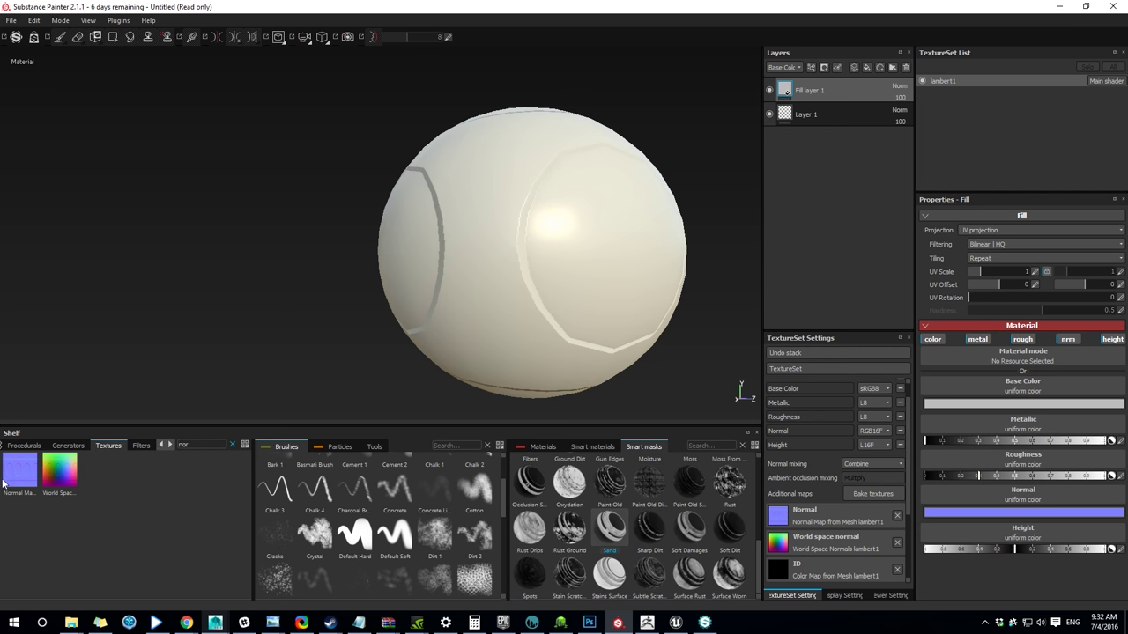
pyautogui.moveTo(19, 471); pyautogui.dragTo(482, 520)
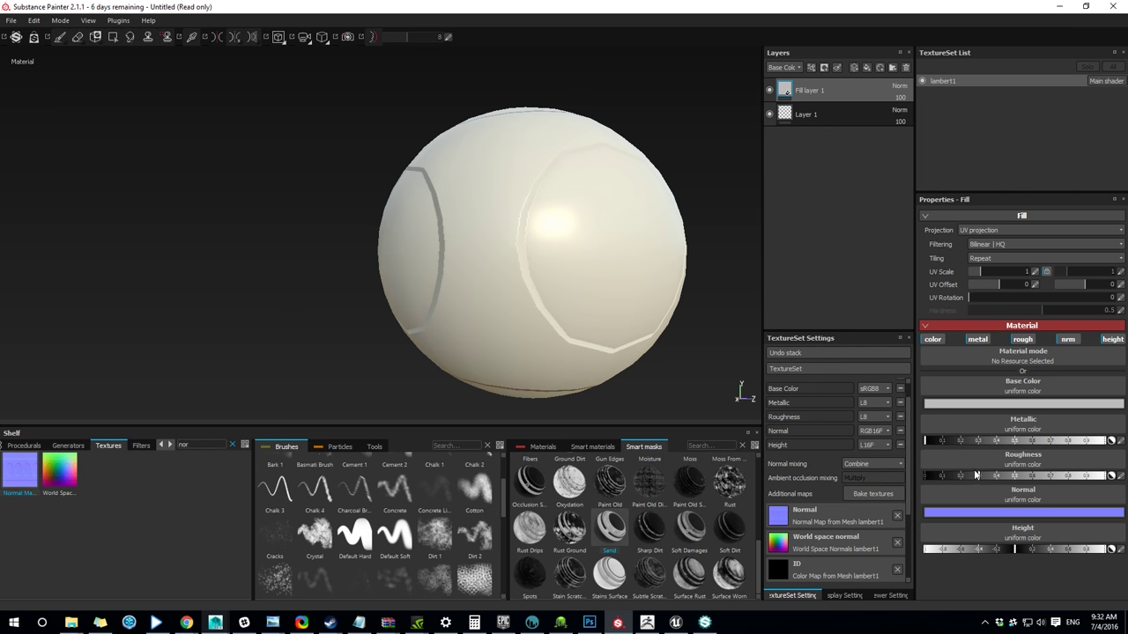
pyautogui.moveTo(975, 474); pyautogui.dragTo(997, 499)
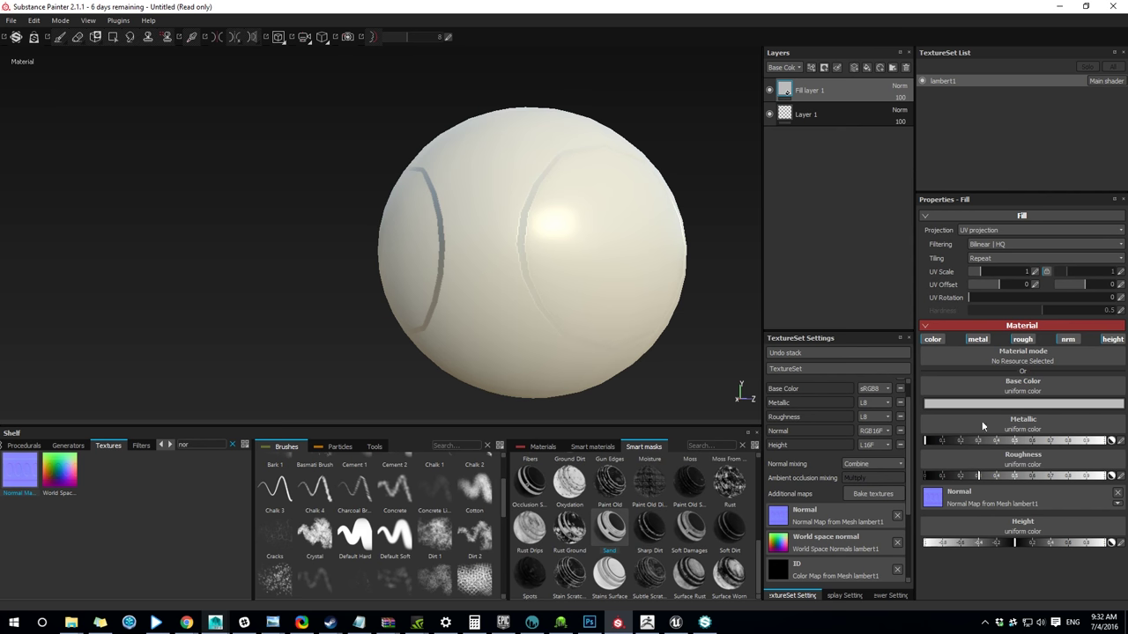
# Step: Disable the color, metal, rough and height channels of the fill layer, keeping only nrm
pyautogui.click(932, 339)
pyautogui.click(977, 339)
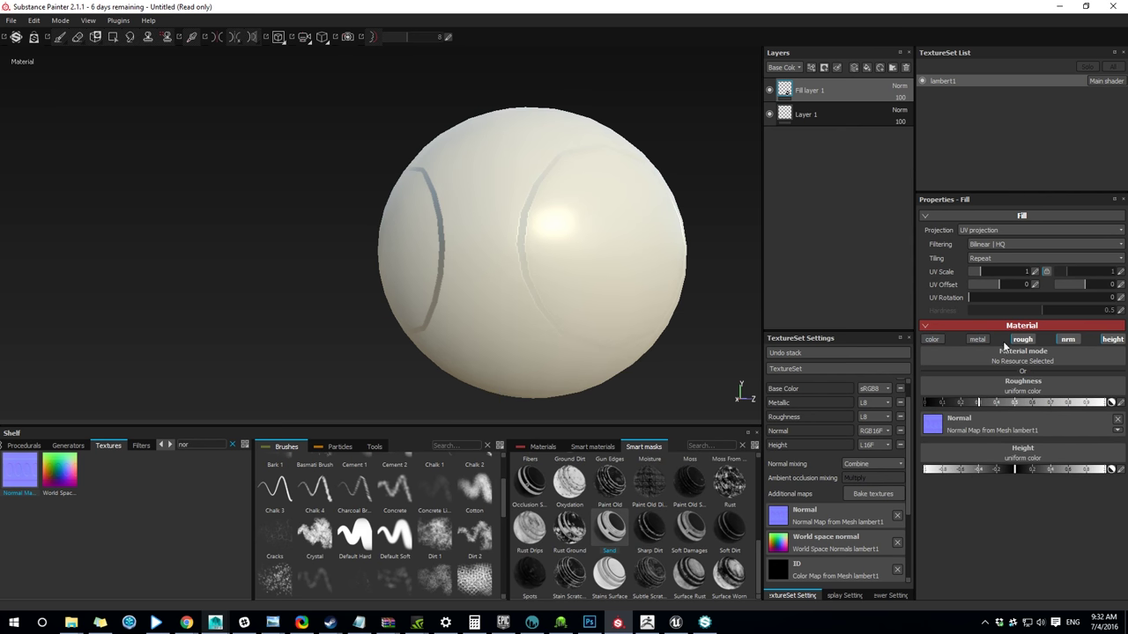
pyautogui.click(1018, 341)
pyautogui.click(1112, 340)
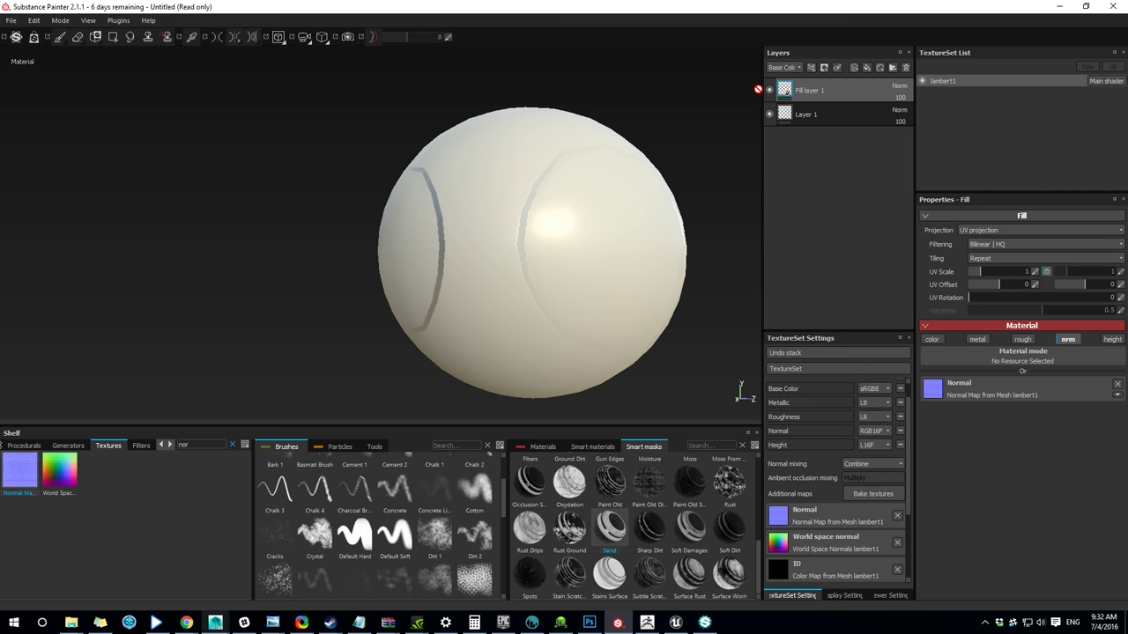
# Step: Set the texture set's normal mixing to Replace with the fill layer temporarily hidden, and show the layer again
pyautogui.click(770, 91)
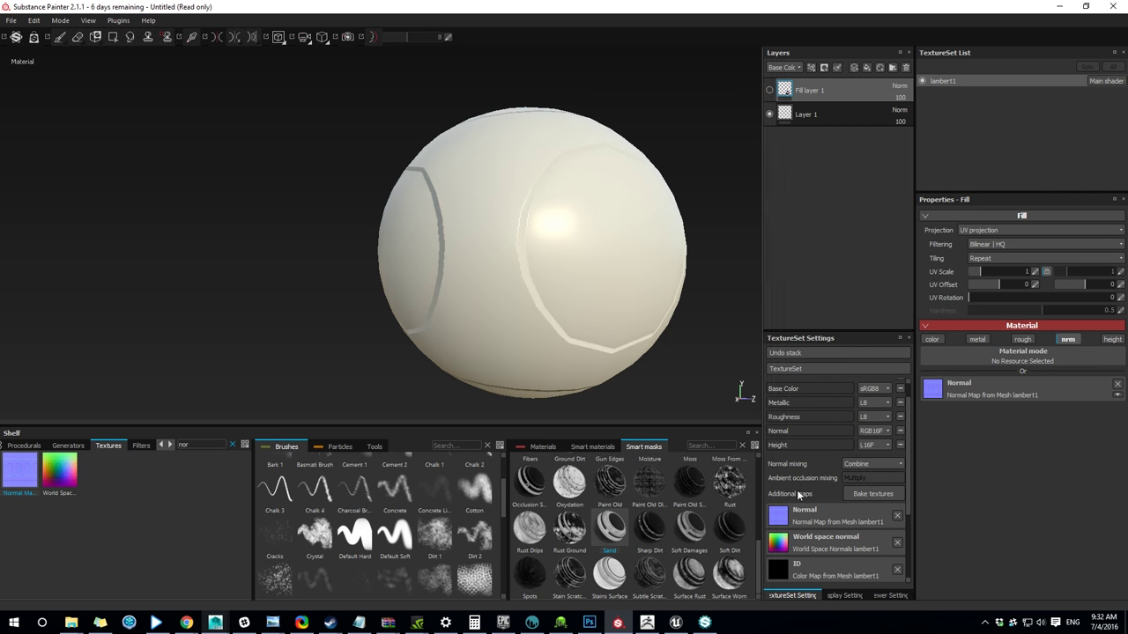
pyautogui.click(854, 465)
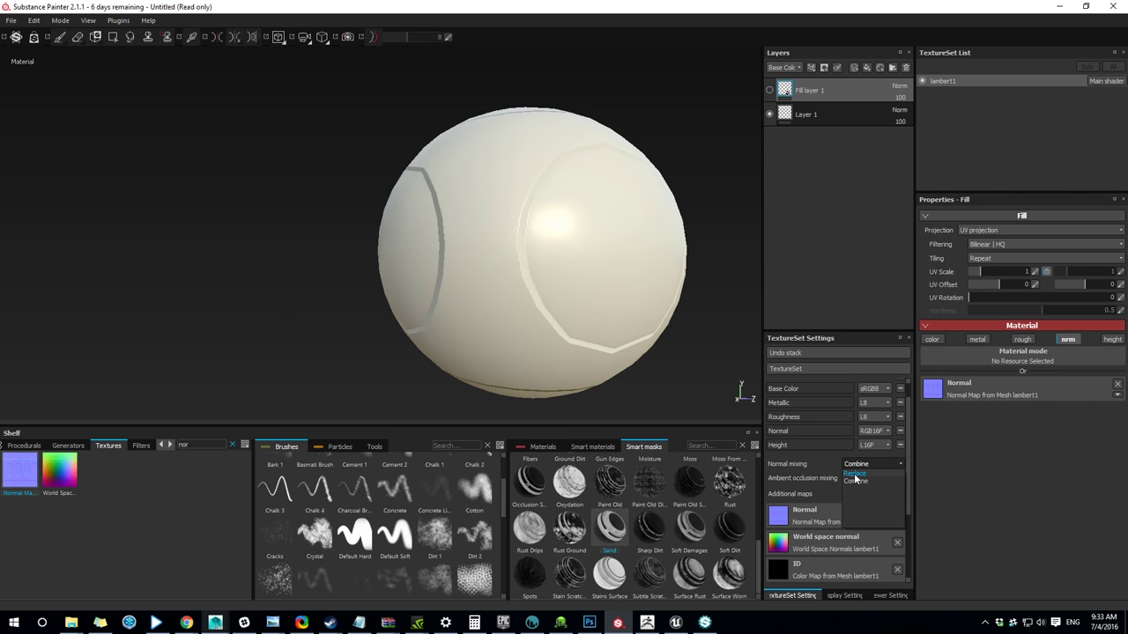
pyautogui.click(855, 474)
pyautogui.moveTo(570, 211)
pyautogui.keyDown('alt'); pyautogui.mouseDown()
pyautogui.moveTo(582, 221)
pyautogui.moveTo(571, 209)
pyautogui.mouseUp(); pyautogui.keyUp('alt')
pyautogui.moveTo(571, 210)
pyautogui.keyDown('alt'); pyautogui.mouseDown(button='middle')
pyautogui.moveTo(526, 176)
pyautogui.moveTo(572, 227)
pyautogui.mouseUp(button='middle'); pyautogui.keyUp('alt')
pyautogui.keyDown('alt'); pyautogui.moveTo(572, 226); pyautogui.dragTo(513, 147, button='right'); pyautogui.keyUp('alt')
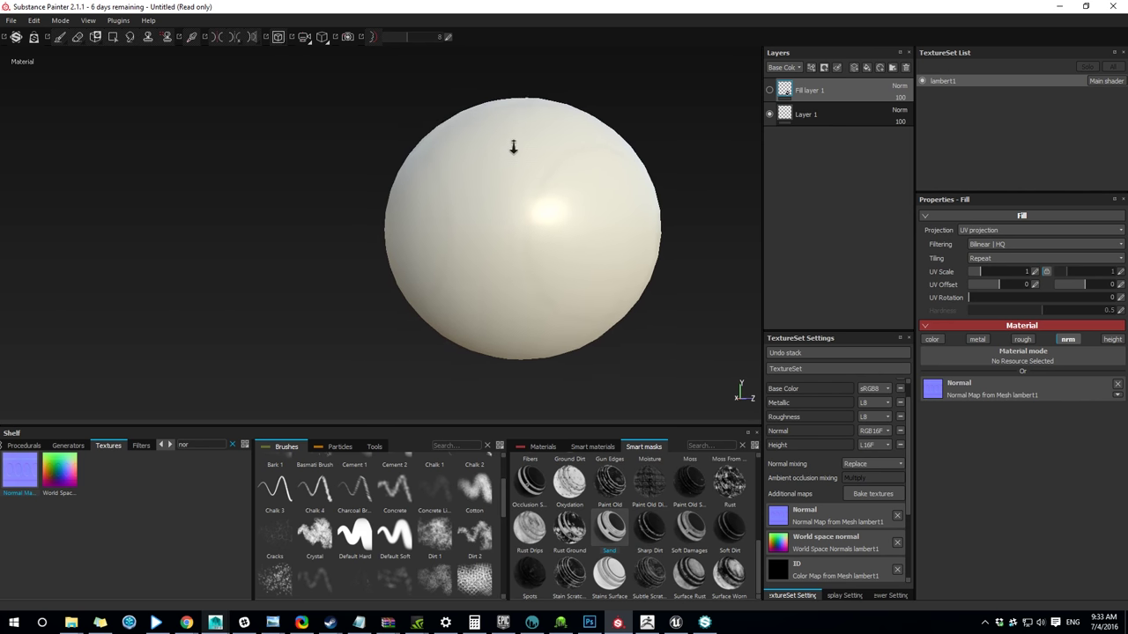
pyautogui.keyDown('alt'); pyautogui.moveTo(565, 253); pyautogui.dragTo(572, 268, button='middle'); pyautogui.keyUp('alt')
pyautogui.keyDown('alt'); pyautogui.moveTo(572, 269); pyautogui.dragTo(565, 260); pyautogui.keyUp('alt')
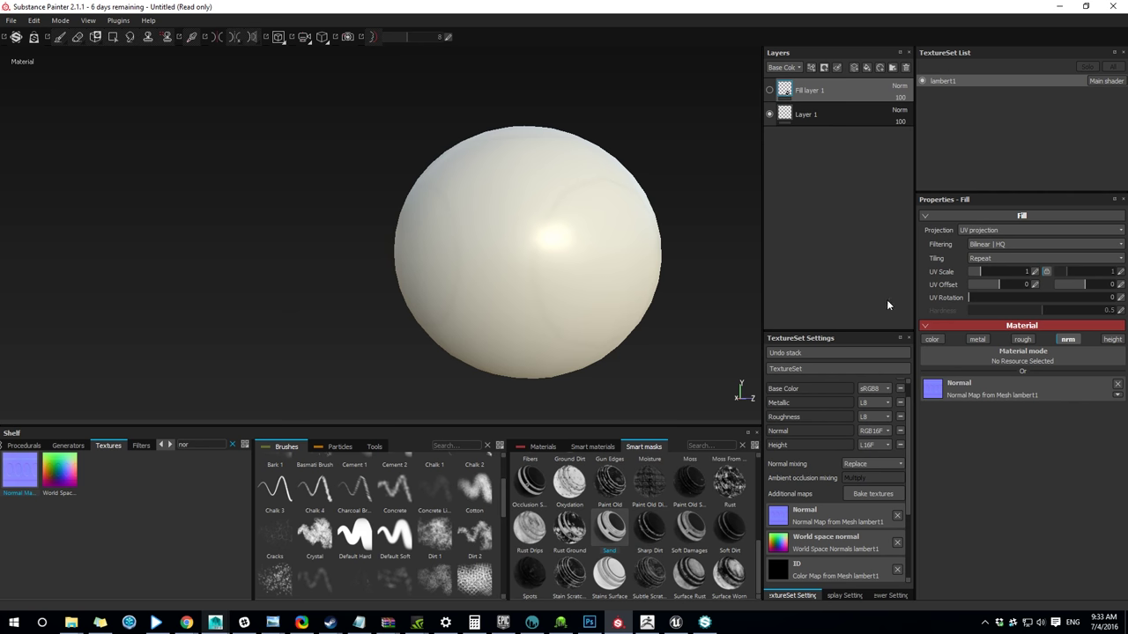
pyautogui.click(770, 91)
pyautogui.keyDown('alt'); pyautogui.moveTo(555, 182); pyautogui.dragTo(518, 189); pyautogui.keyUp('alt')
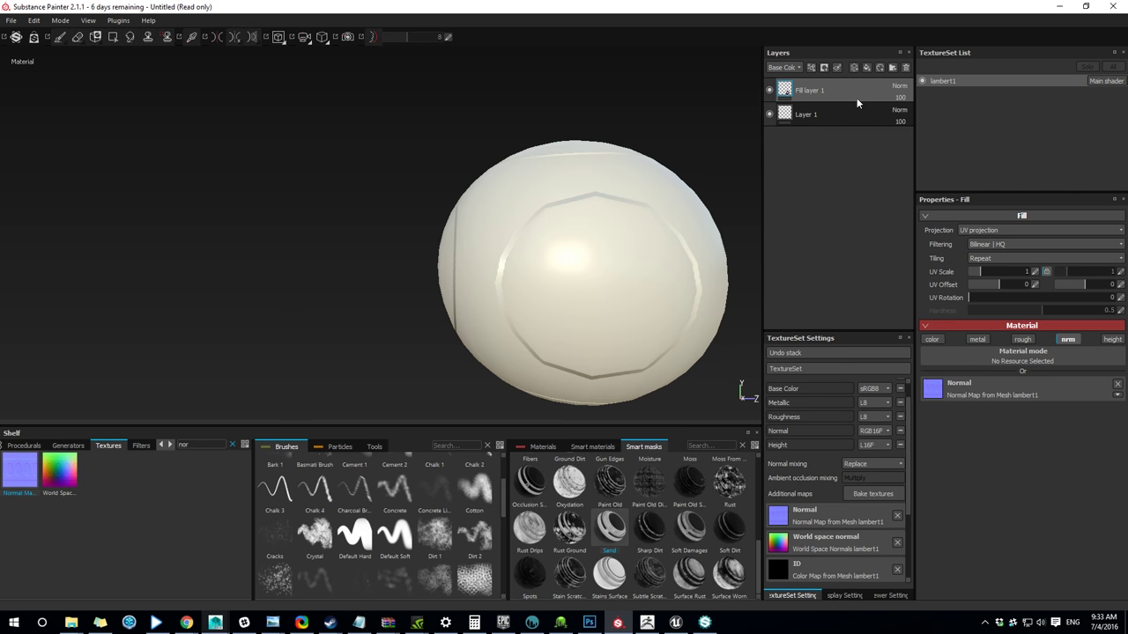
# Step: Add a white mask with a paint effect to Fill layer 1
pyautogui.click(824, 67)
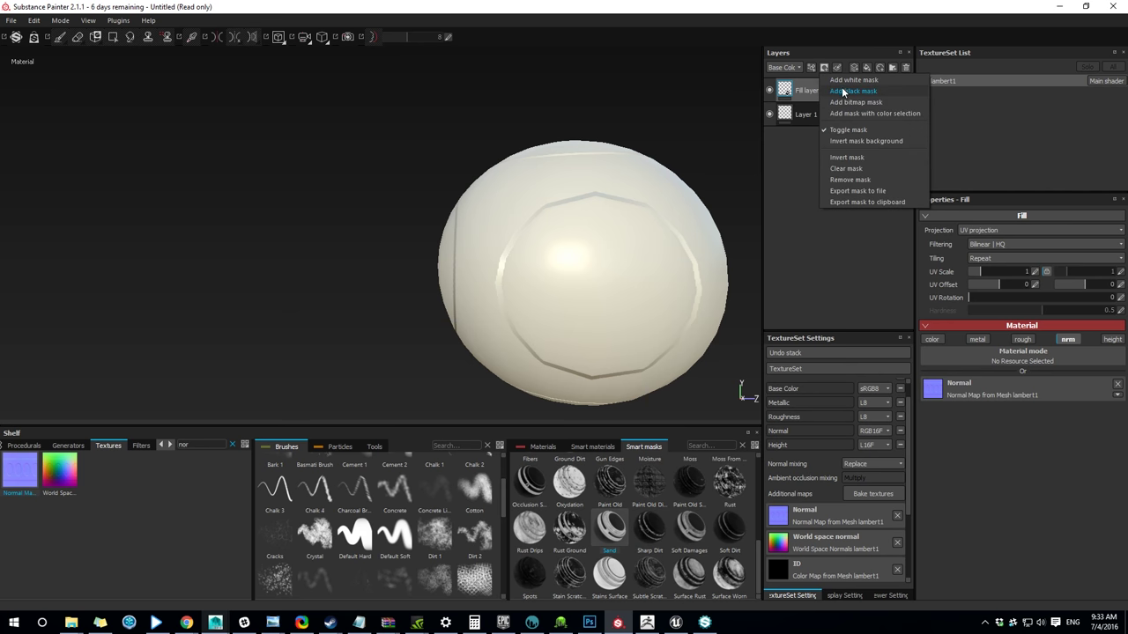
pyautogui.click(848, 87)
pyautogui.rightClick(804, 89)
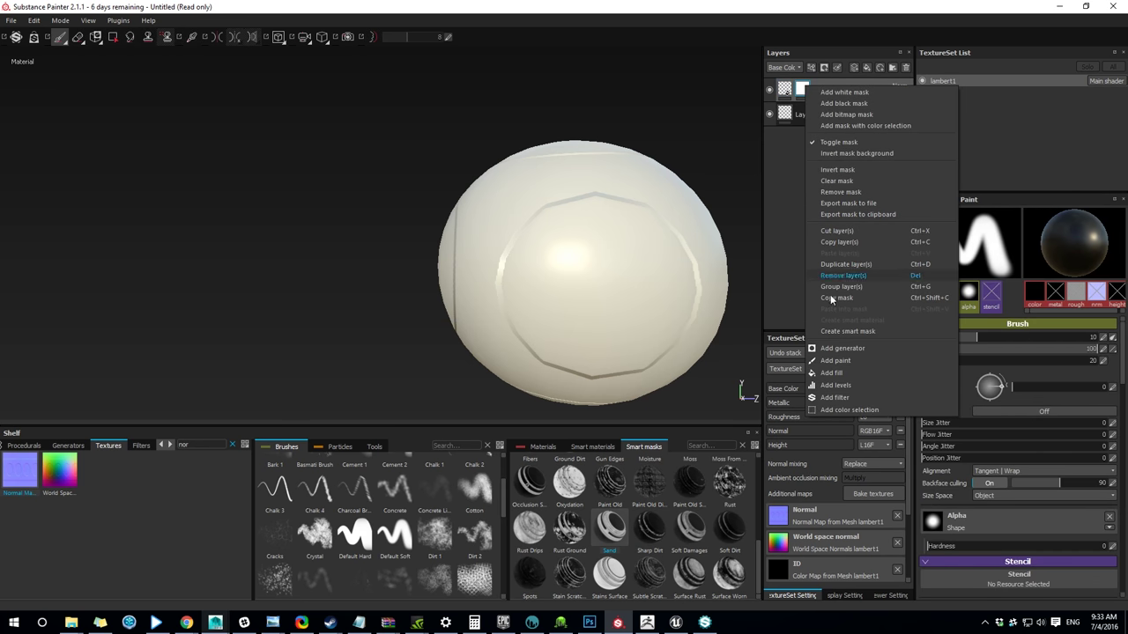
pyautogui.click(837, 361)
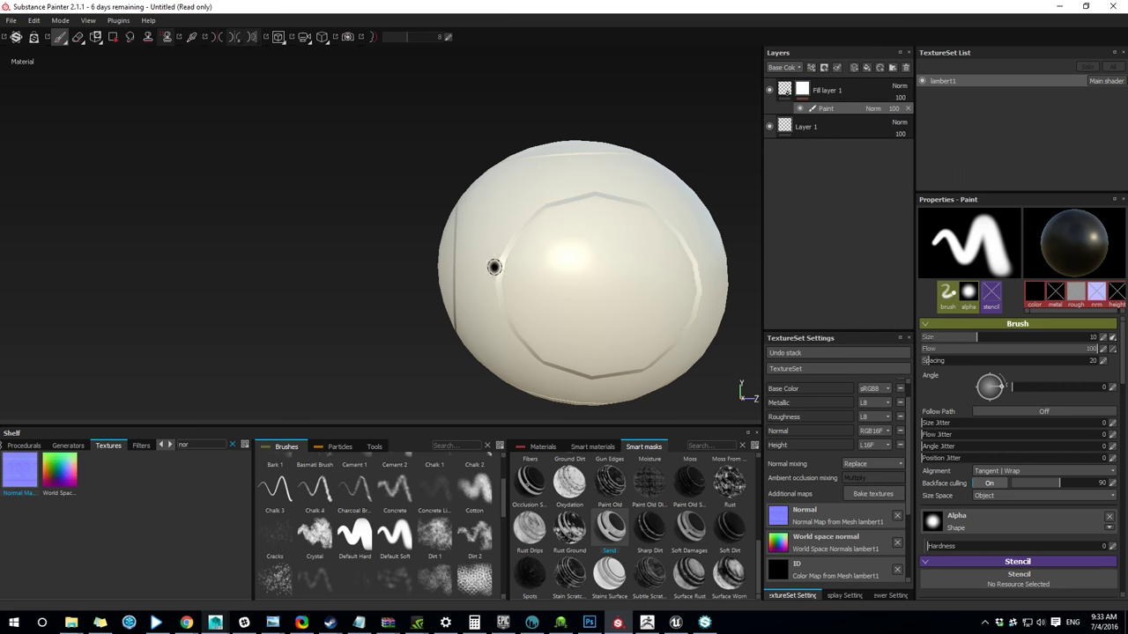
# Step: Paint black on the mask along one circular groove of the sphere with a brush size of about 16 to 17
pyautogui.keyDown('ctrl'); pyautogui.moveTo(494, 267); pyautogui.dragTo(517, 226, button='right'); pyautogui.keyUp('ctrl')
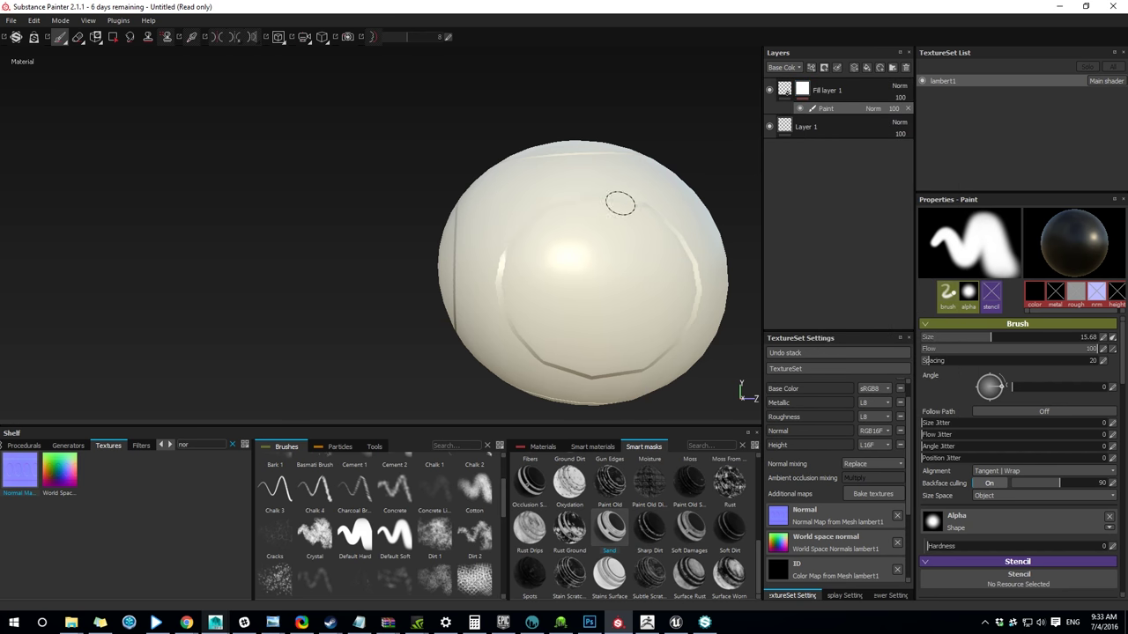
pyautogui.moveTo(676, 233)
pyautogui.mouseDown()
pyautogui.moveTo(650, 236)
pyautogui.moveTo(667, 212)
pyautogui.moveTo(692, 257)
pyautogui.moveTo(646, 216)
pyautogui.mouseUp()
pyautogui.keyDown('ctrl'); pyautogui.moveTo(661, 231); pyautogui.dragTo(674, 235, button='right'); pyautogui.keyUp('ctrl')
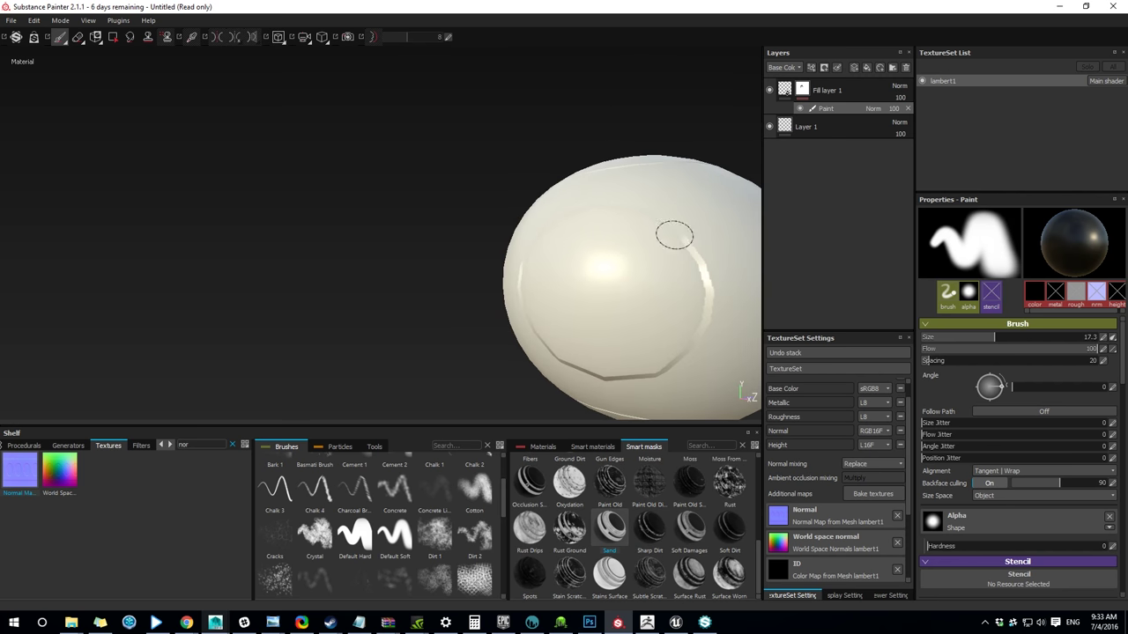
pyautogui.moveTo(675, 235); pyautogui.dragTo(704, 335)
pyautogui.keyDown('alt'); pyautogui.moveTo(645, 312); pyautogui.dragTo(697, 313); pyautogui.keyUp('alt')
pyautogui.moveTo(680, 366)
pyautogui.mouseDown()
pyautogui.moveTo(595, 414)
pyautogui.moveTo(501, 366)
pyautogui.moveTo(506, 284)
pyautogui.mouseUp()
pyautogui.press('d')
pyautogui.scroll(-3, 534, 271)
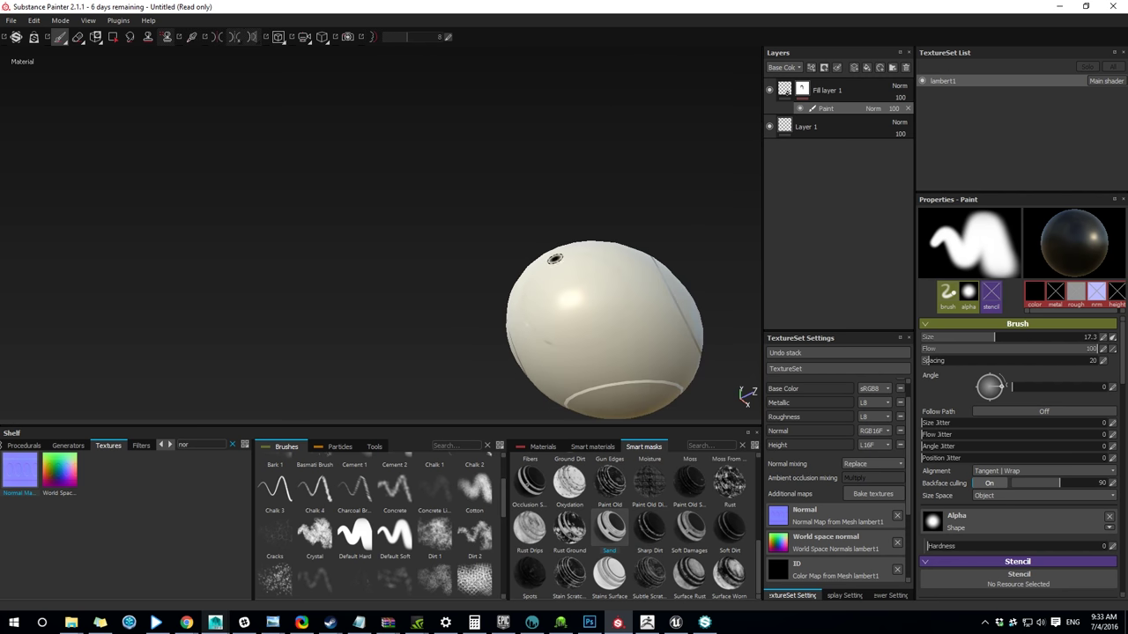
# Step: Enlarge the brush to about 57 to 60 and paint black on the mask over more grooves around the sphere
pyautogui.scroll(-1, 556, 259)
pyautogui.keyDown('ctrl'); pyautogui.moveTo(555, 259); pyautogui.dragTo(609, 290, button='right'); pyautogui.keyUp('ctrl')
pyautogui.moveTo(599, 262)
pyautogui.mouseDown()
pyautogui.moveTo(682, 355)
pyautogui.moveTo(564, 342)
pyautogui.moveTo(492, 356)
pyautogui.mouseUp()
pyautogui.moveTo(713, 308)
pyautogui.mouseDown()
pyautogui.moveTo(629, 347)
pyautogui.moveTo(667, 302)
pyautogui.mouseUp()
pyautogui.keyDown('alt'); pyautogui.moveTo(667, 302); pyautogui.dragTo(410, 276, button='middle'); pyautogui.keyUp('alt')
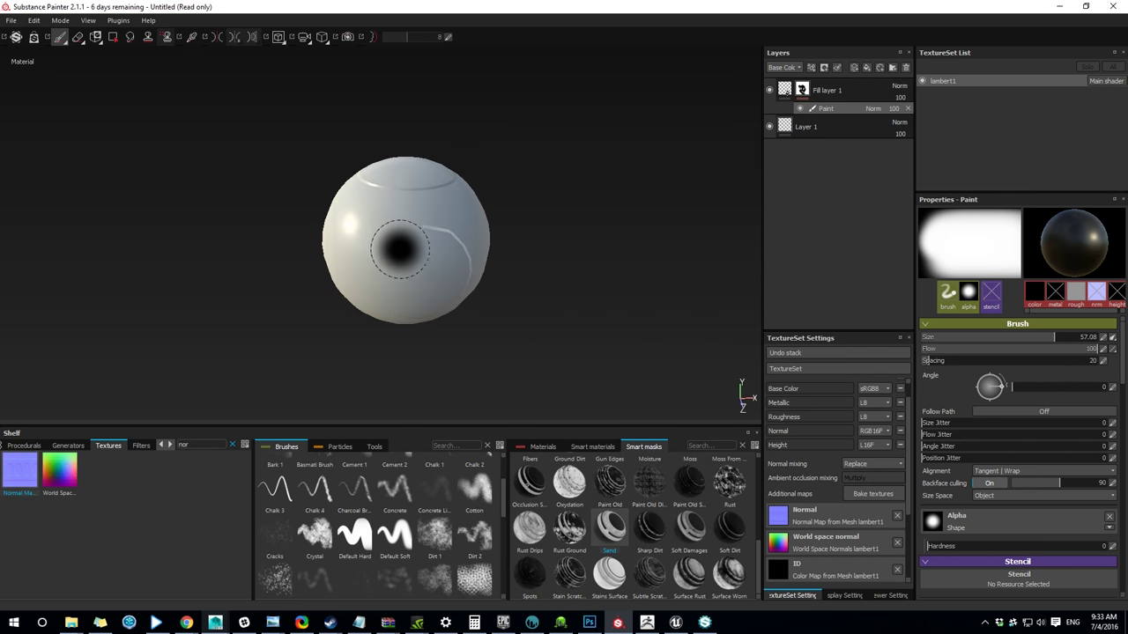
pyautogui.moveTo(400, 250)
pyautogui.mouseDown()
pyautogui.moveTo(438, 269)
pyautogui.moveTo(406, 240)
pyautogui.moveTo(431, 241)
pyautogui.moveTo(461, 268)
pyautogui.moveTo(360, 264)
pyautogui.mouseUp()
pyautogui.keyDown('alt'); pyautogui.moveTo(360, 264); pyautogui.dragTo(371, 211, button='middle'); pyautogui.keyUp('alt')
pyautogui.keyDown('ctrl'); pyautogui.moveTo(410, 260); pyautogui.dragTo(418, 259, button='right'); pyautogui.keyUp('ctrl')
pyautogui.moveTo(475, 308)
pyautogui.mouseDown()
pyautogui.moveTo(504, 324)
pyautogui.moveTo(469, 333)
pyautogui.mouseUp()
pyautogui.moveTo(469, 333)
pyautogui.keyDown('alt'); pyautogui.mouseDown()
pyautogui.moveTo(413, 269)
pyautogui.moveTo(416, 202)
pyautogui.mouseUp(); pyautogui.keyUp('alt')
pyautogui.keyDown('alt'); pyautogui.moveTo(416, 202); pyautogui.dragTo(411, 88, button='middle'); pyautogui.keyUp('alt')
pyautogui.moveTo(432, 243)
pyautogui.mouseDown()
pyautogui.moveTo(496, 267)
pyautogui.moveTo(456, 209)
pyautogui.moveTo(467, 194)
pyautogui.moveTo(489, 276)
pyautogui.moveTo(471, 247)
pyautogui.mouseUp()
pyautogui.press('d')
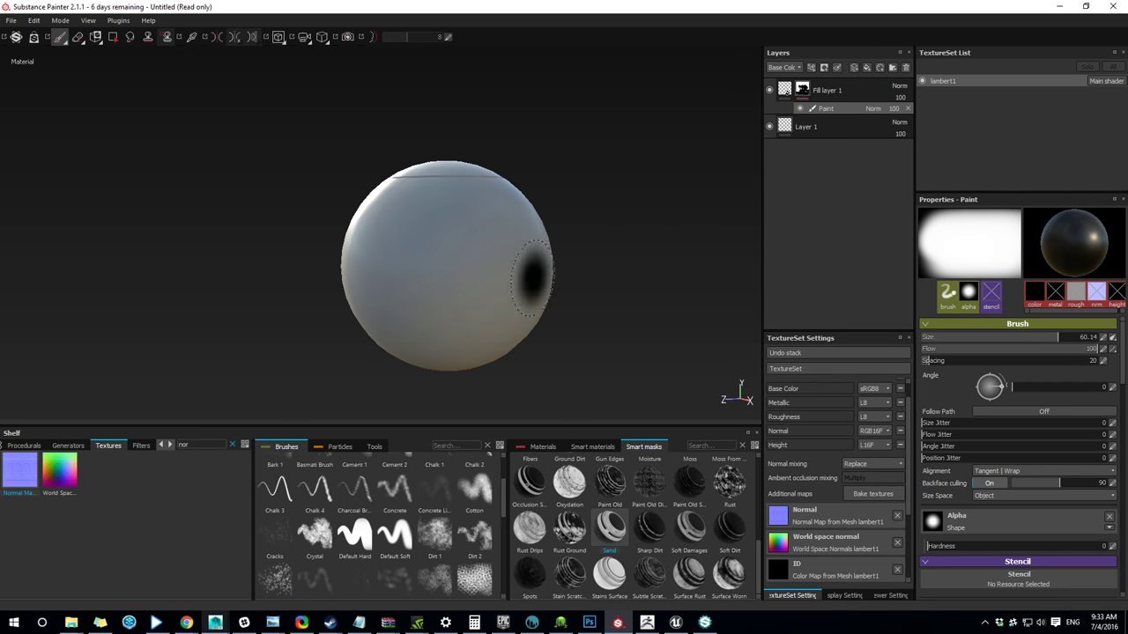
# Step: Switch the mask brush to the Default Hard preset for working on the remaining circular groove
pyautogui.keyDown('alt'); pyautogui.moveTo(531, 275); pyautogui.dragTo(311, 258); pyautogui.keyUp('alt')
pyautogui.moveTo(408, 344)
pyautogui.keyDown('alt'); pyautogui.mouseDown()
pyautogui.moveTo(402, 316)
pyautogui.moveTo(395, 370)
pyautogui.moveTo(440, 264)
pyautogui.moveTo(583, 211)
pyautogui.moveTo(528, 291)
pyautogui.moveTo(406, 256)
pyautogui.moveTo(584, 330)
pyautogui.moveTo(547, 174)
pyautogui.moveTo(506, 256)
pyautogui.moveTo(478, 189)
pyautogui.moveTo(479, 155)
pyautogui.moveTo(544, 154)
pyautogui.moveTo(422, 196)
pyautogui.moveTo(461, 202)
pyautogui.mouseUp(); pyautogui.keyUp('alt')
pyautogui.keyDown('alt'); pyautogui.moveTo(737, 183); pyautogui.dragTo(617, 209, button='middle'); pyautogui.keyUp('alt')
pyautogui.moveTo(554, 317)
pyautogui.keyDown('alt'); pyautogui.mouseDown()
pyautogui.moveTo(471, 176)
pyautogui.moveTo(499, 383)
pyautogui.moveTo(244, 307)
pyautogui.moveTo(181, 318)
pyautogui.moveTo(188, 327)
pyautogui.moveTo(214, 307)
pyautogui.mouseUp(); pyautogui.keyUp('alt')
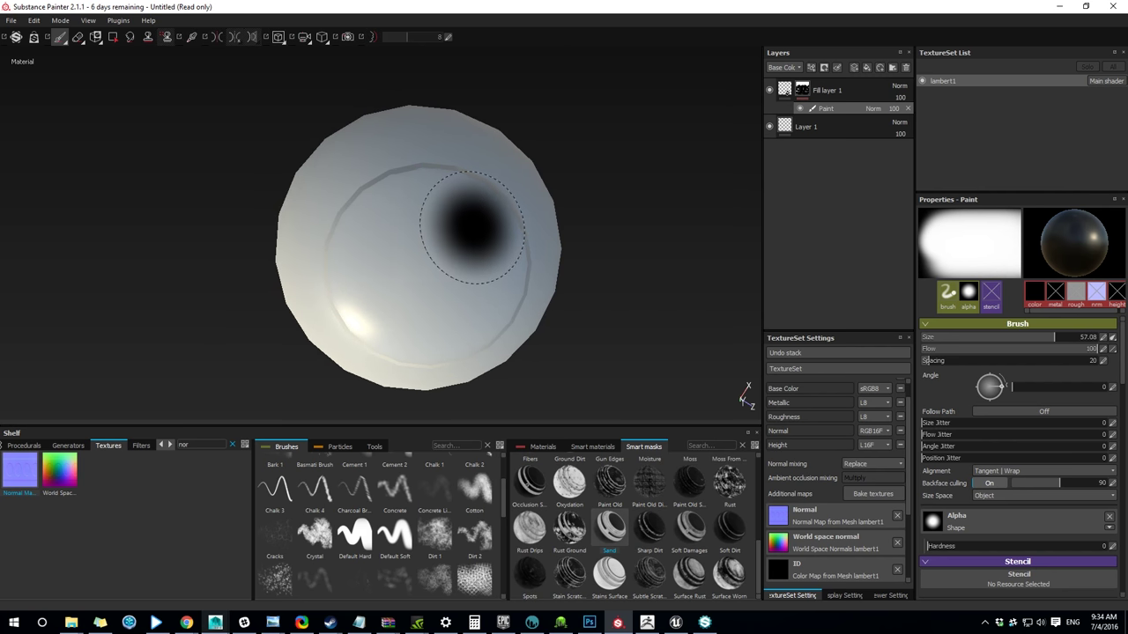
pyautogui.press('[')
pyautogui.press('[')
pyautogui.press('[')
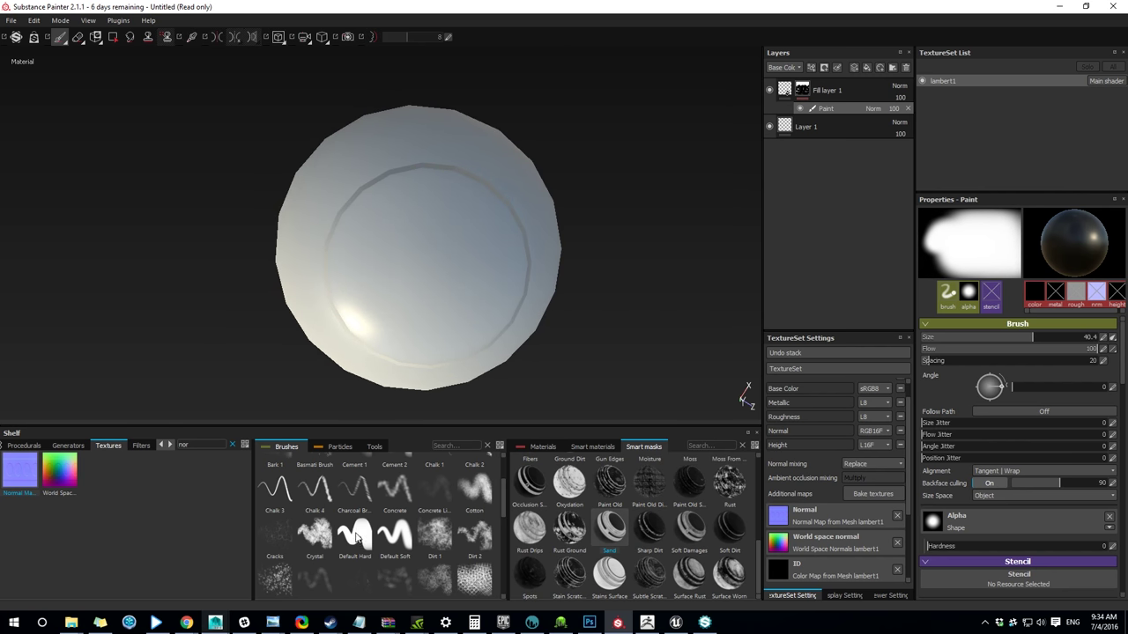
pyautogui.click(357, 534)
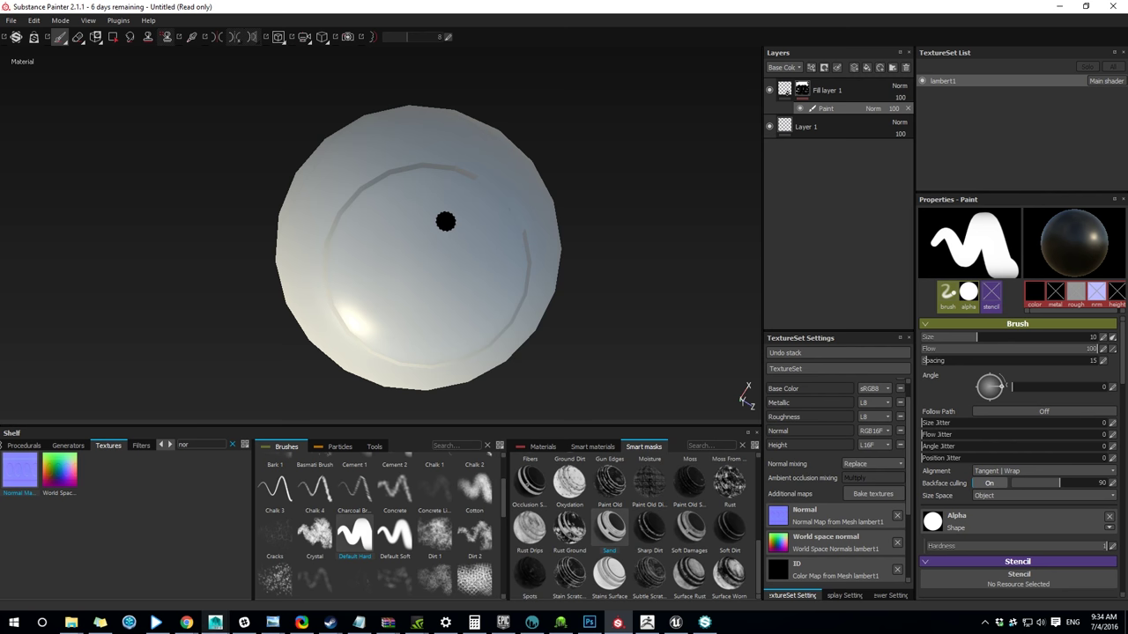
# Step: Add a fill layer above Fill layer 1 with only the height channel enabled and give it a black mask
pyautogui.click(863, 68)
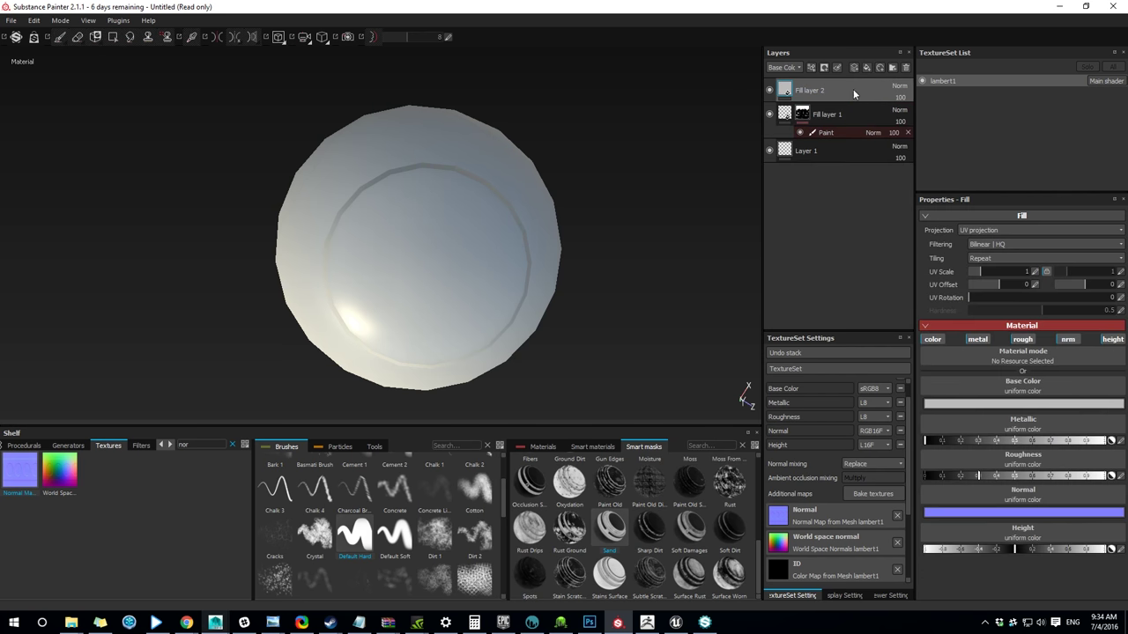
pyautogui.click(934, 340)
pyautogui.click(978, 341)
pyautogui.click(1023, 340)
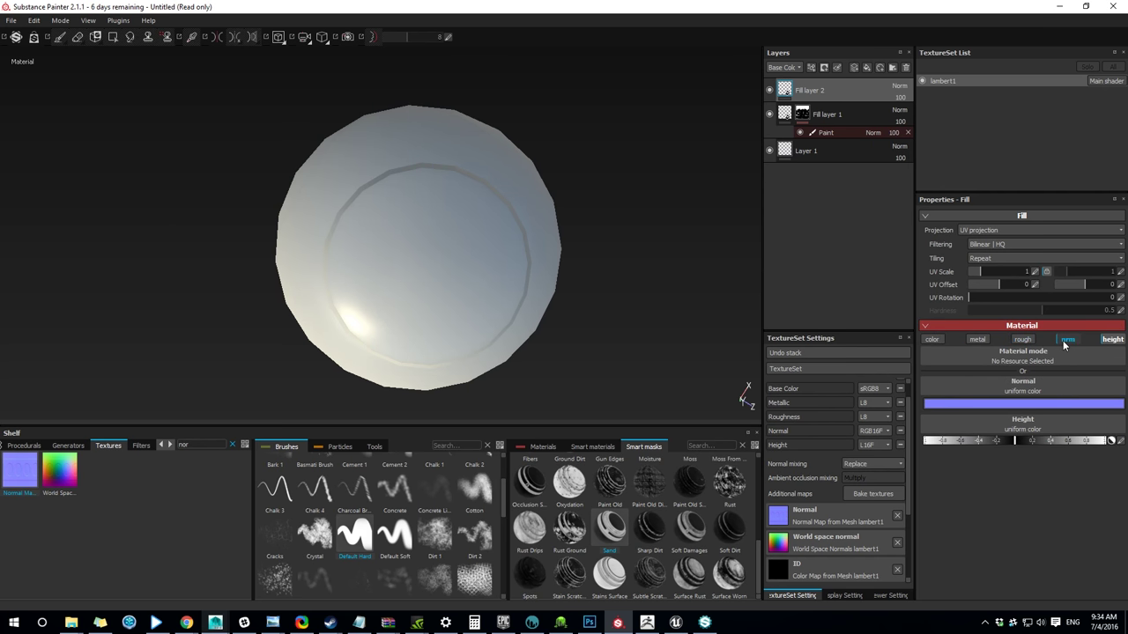
pyautogui.click(1068, 340)
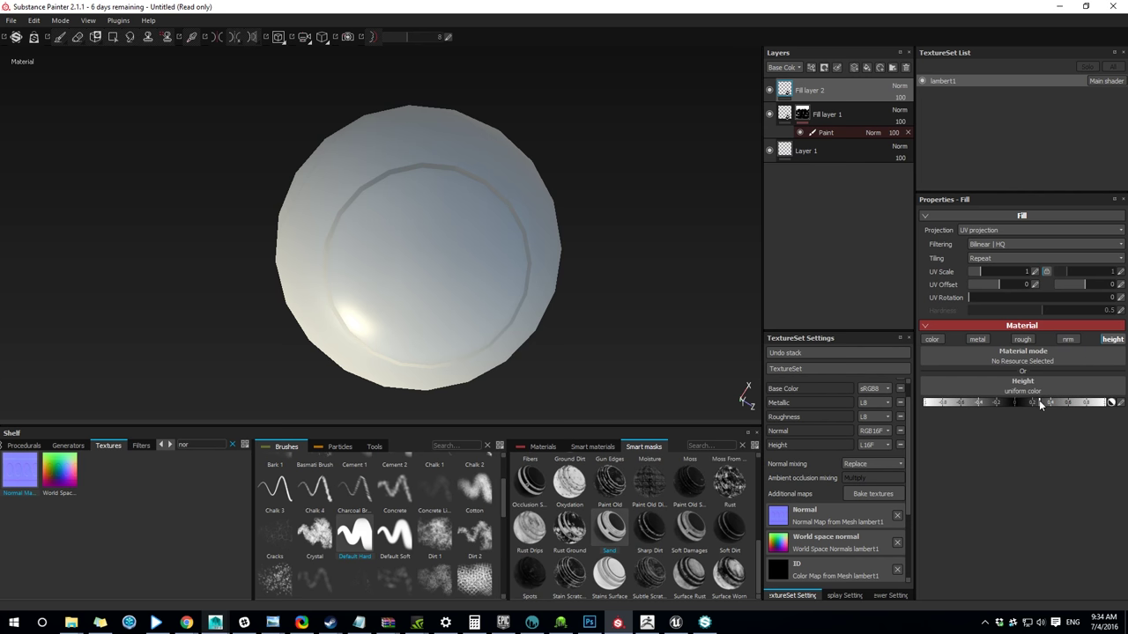
pyautogui.rightClick(802, 91)
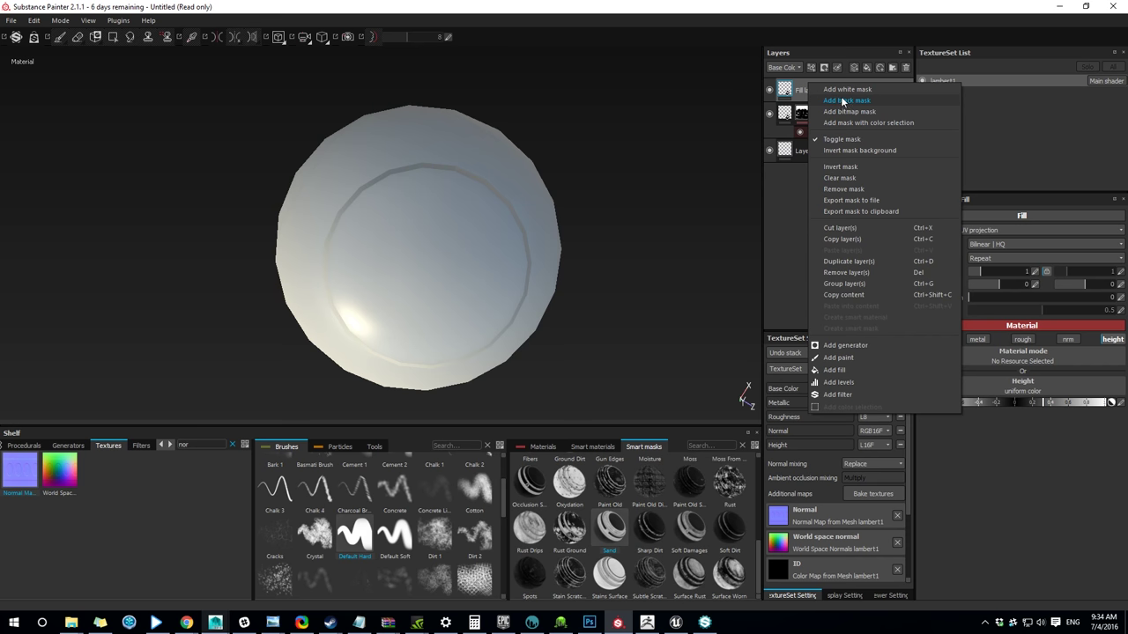
pyautogui.click(843, 100)
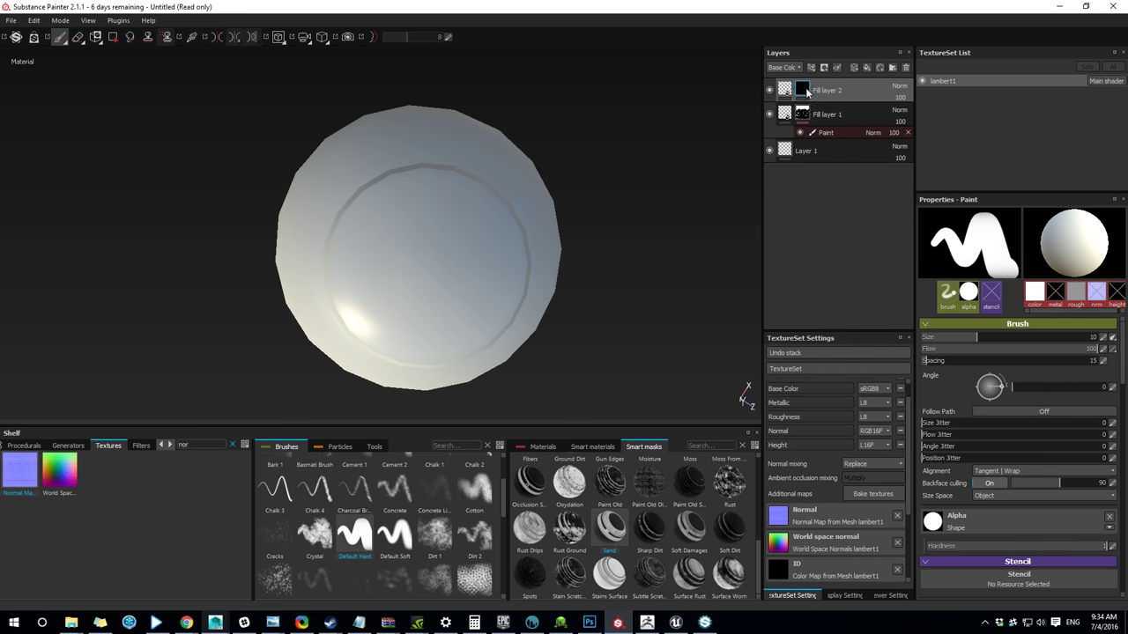
# Step: Load the Logo Substance alpha into the mask brush and enlarge the brush to a size of about 48
pyautogui.click(161, 446)
pyautogui.click(15, 446)
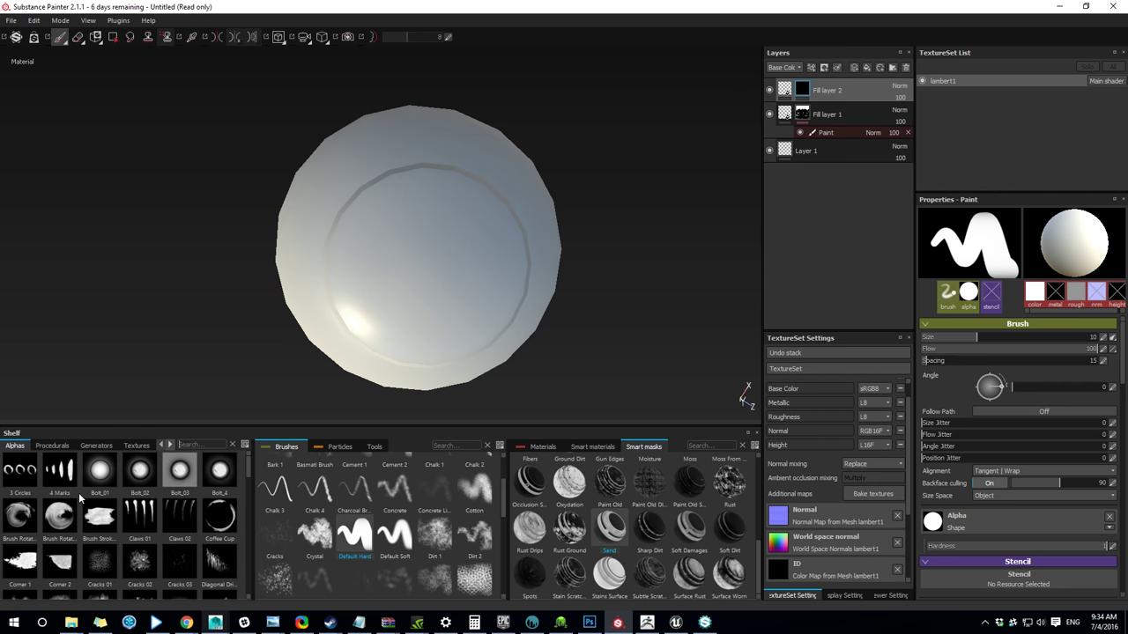
pyautogui.scroll(-8, 79, 493)
pyautogui.scroll(-6, 141, 527)
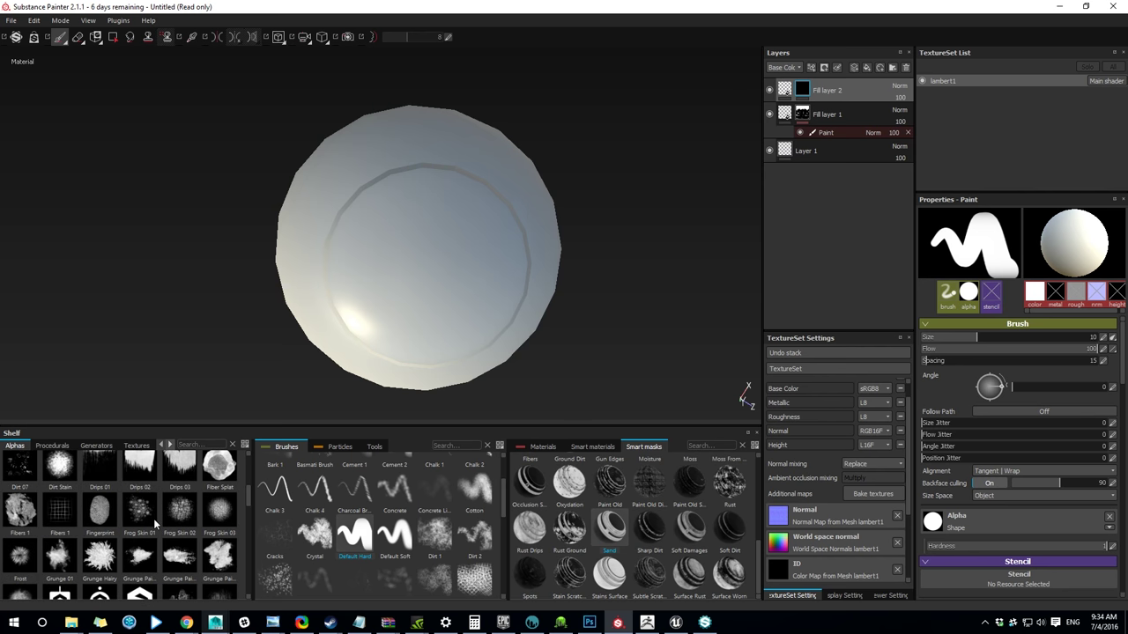
pyautogui.click(139, 460)
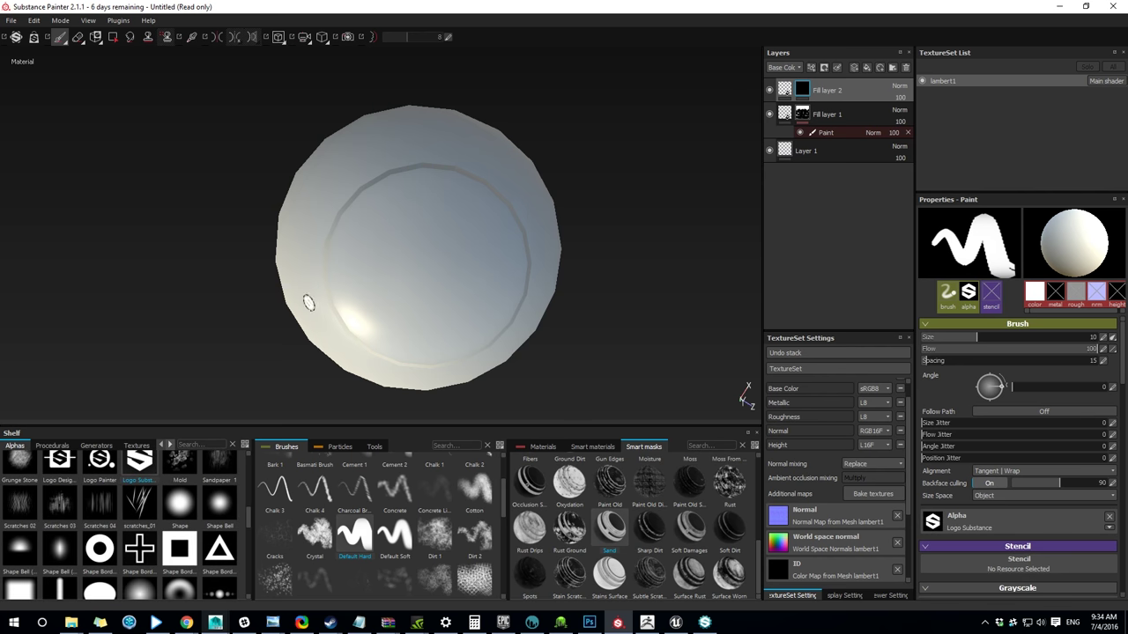
pyautogui.keyDown('alt'); pyautogui.moveTo(198, 272); pyautogui.dragTo(186, 252); pyautogui.keyUp('alt')
pyautogui.press(']')
pyautogui.press(']')
pyautogui.press(']')
pyautogui.keyDown('ctrl'); pyautogui.moveTo(417, 274); pyautogui.dragTo(476, 273, button='right'); pyautogui.keyUp('ctrl')
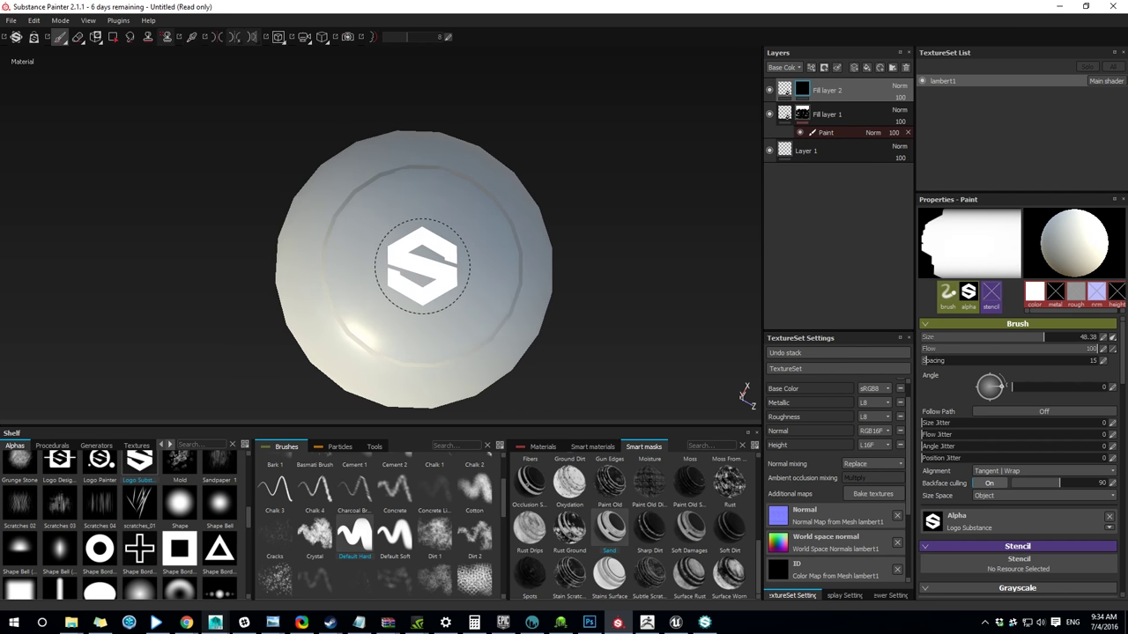
# Step: Switch to the Logo Painter alpha, enlarge the brush to about 80 and stamp the logo inside the sphere's circular groove
pyautogui.click(110, 461)
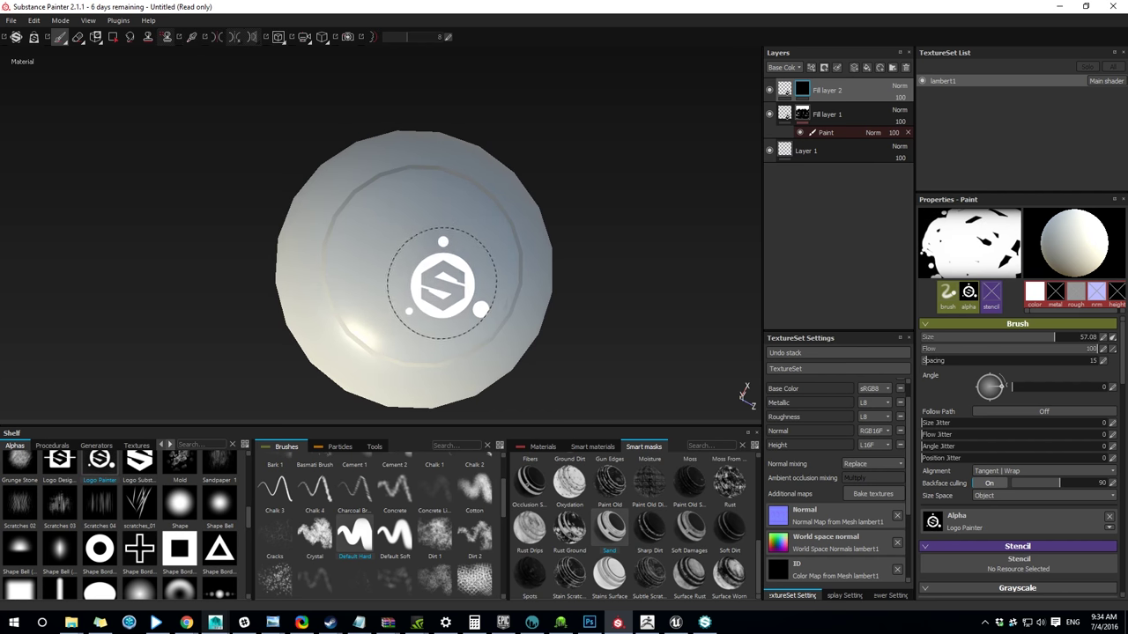
pyautogui.press(']')
pyautogui.press(']')
pyautogui.press(']')
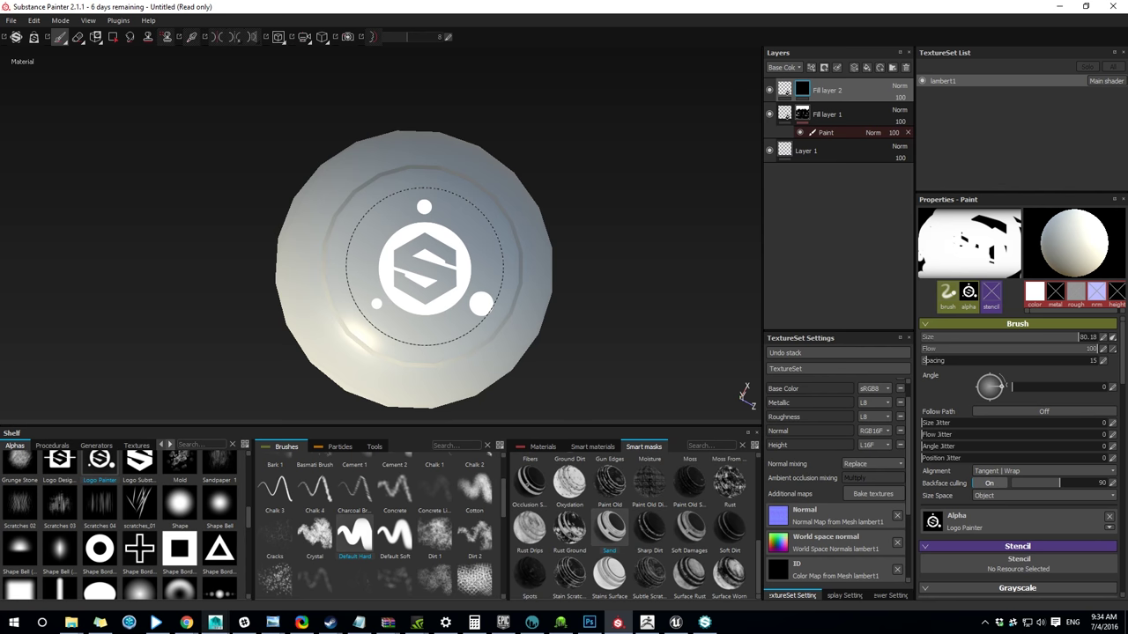
pyautogui.click(424, 264)
pyautogui.keyDown('alt'); pyautogui.moveTo(206, 252); pyautogui.dragTo(237, 293); pyautogui.keyUp('alt')
pyautogui.keyDown('alt'); pyautogui.moveTo(237, 293); pyautogui.dragTo(242, 318, button='right'); pyautogui.keyUp('alt')
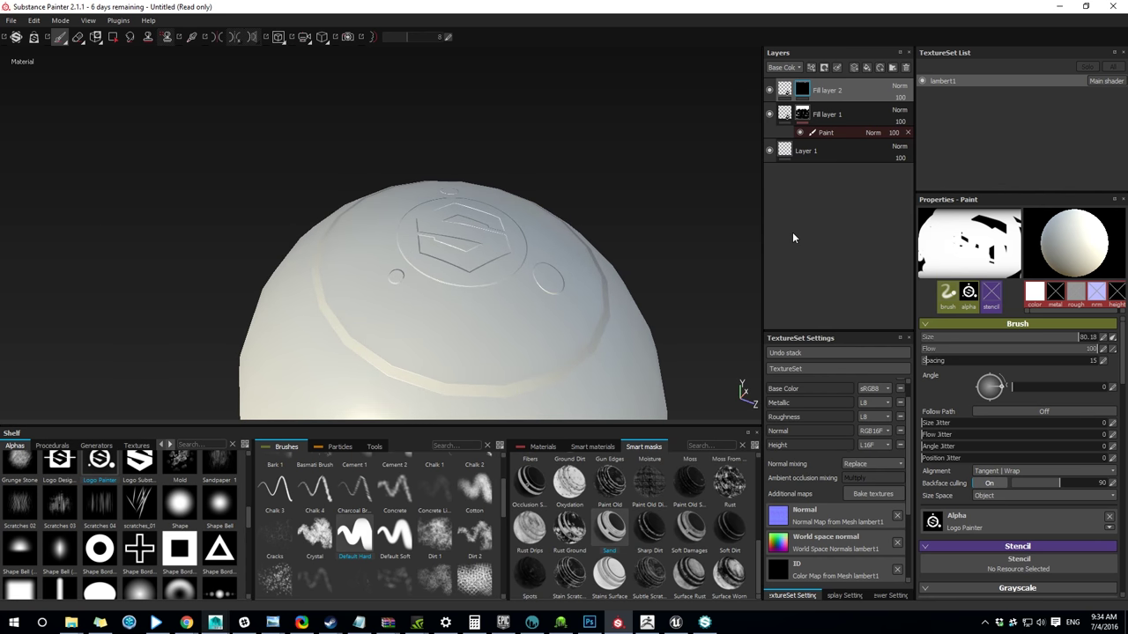
# Step: Raise the height value of Fill layer 2 to about 0.7
pyautogui.click(802, 93)
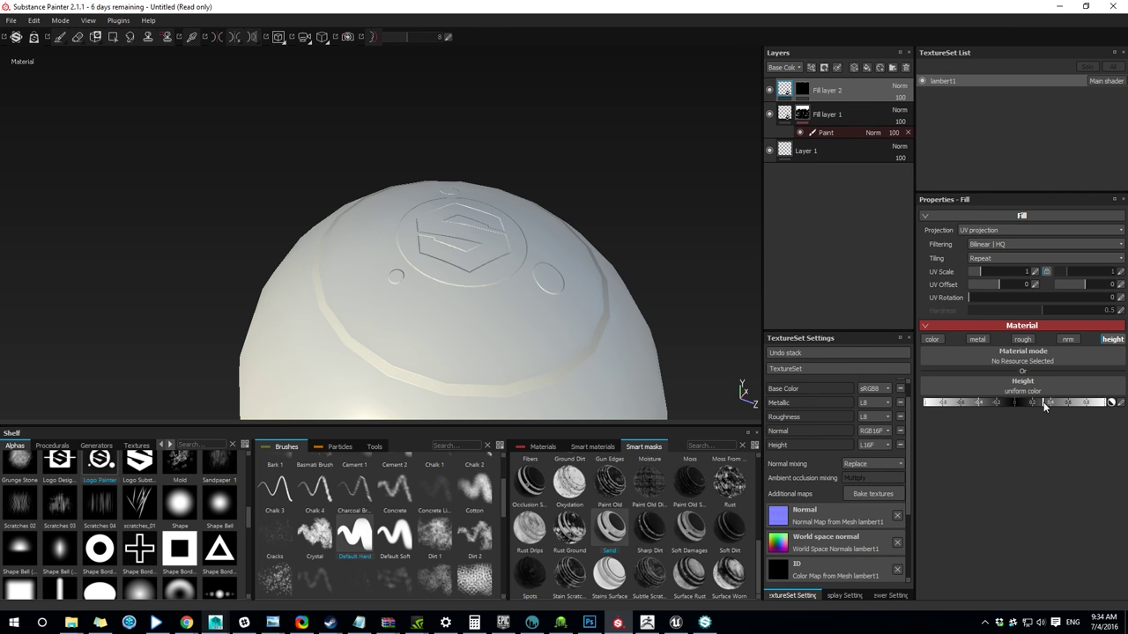
pyautogui.moveTo(1055, 401); pyautogui.dragTo(1084, 402)
pyautogui.press('1')
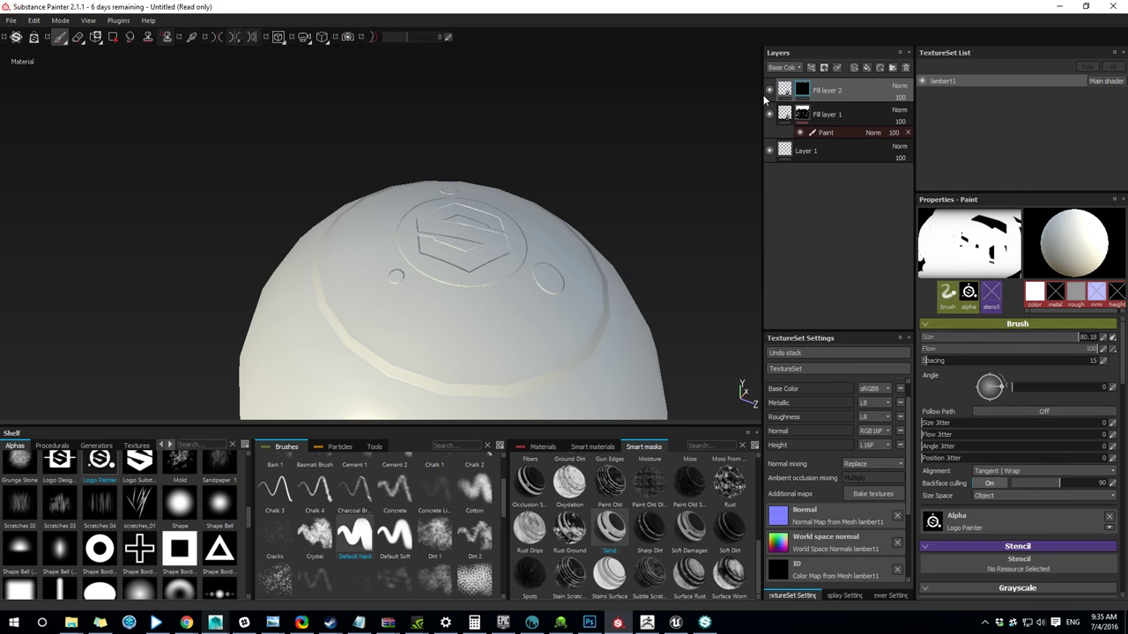
pyautogui.doubleClick(859, 92)
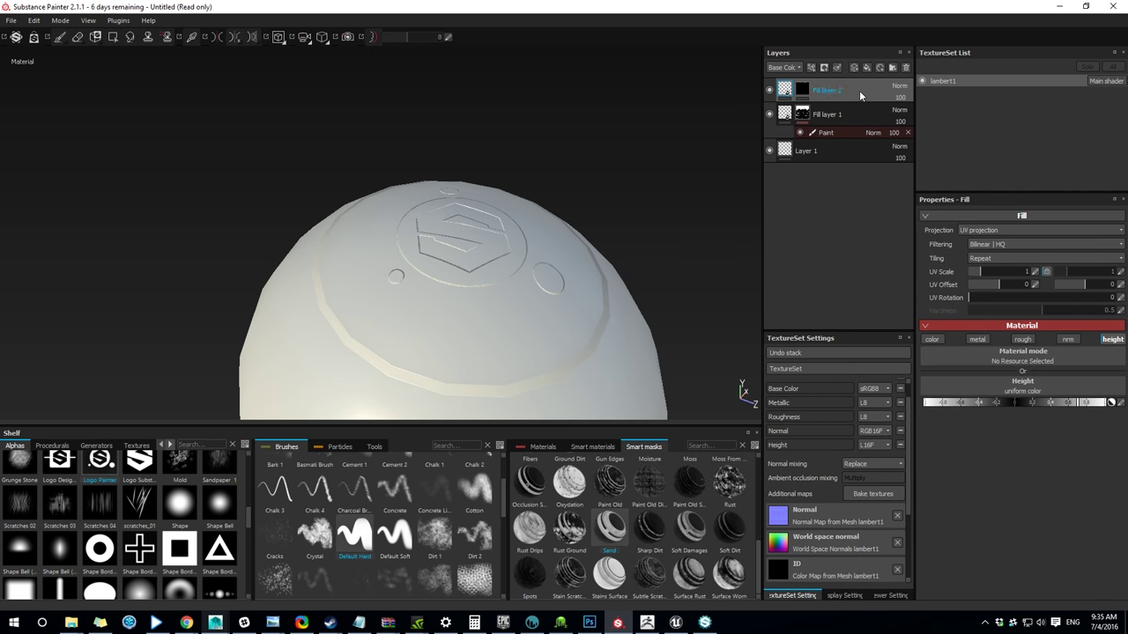
# Step: Add a Blur filter to the mask of Fill layer 2 with a blur intensity of 0.5
pyautogui.click(800, 93)
pyautogui.rightClick(800, 94)
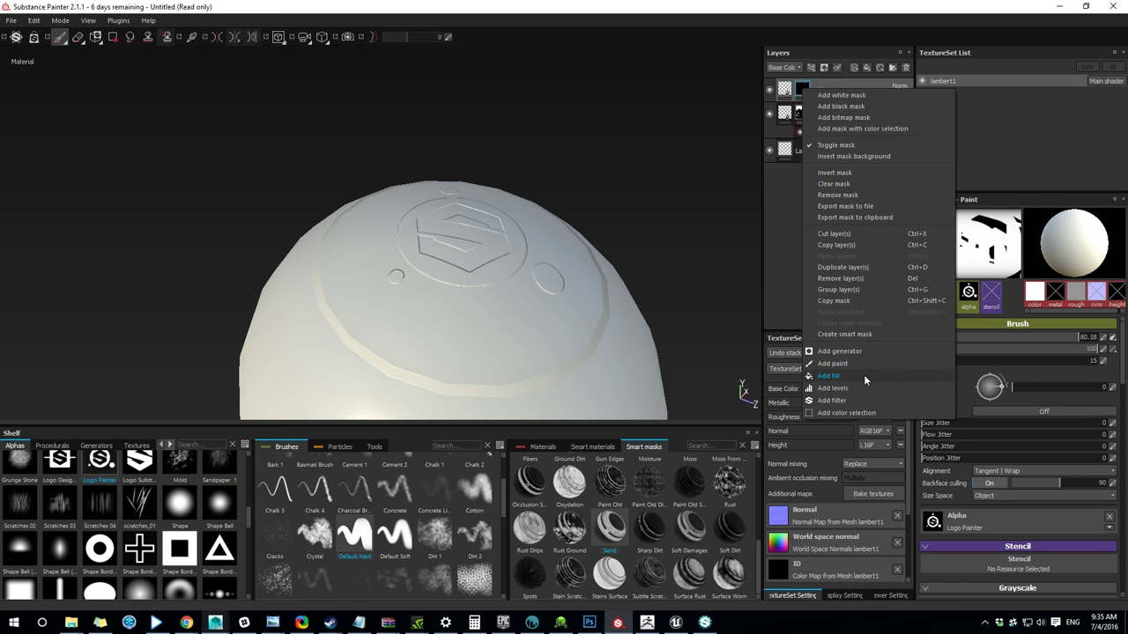
pyautogui.click(833, 400)
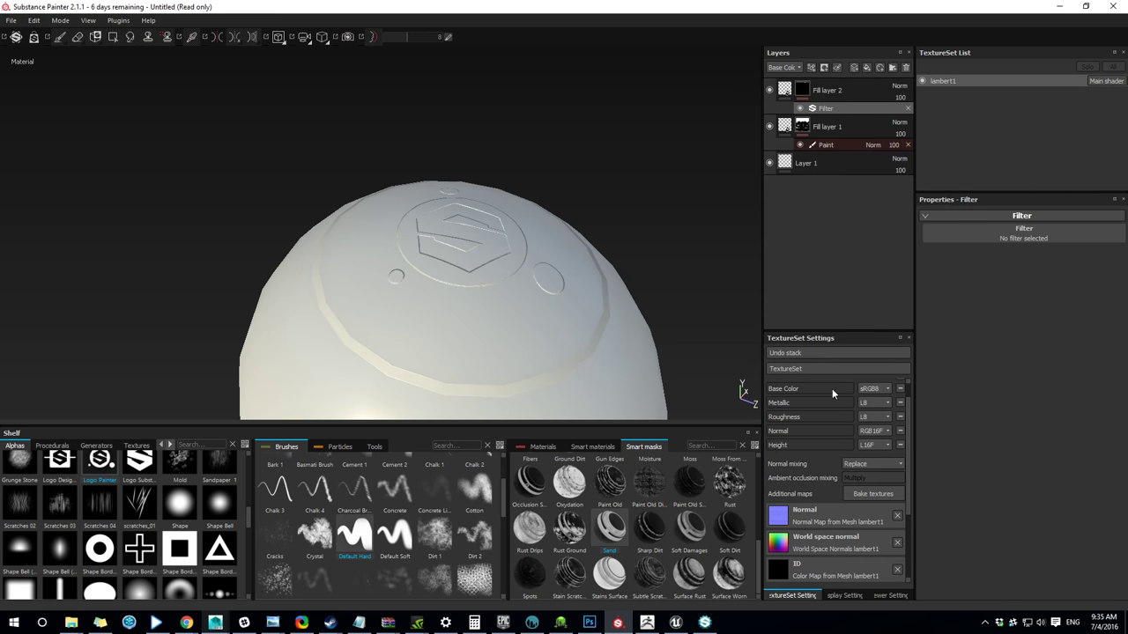
pyautogui.keyDown('alt'); pyautogui.moveTo(529, 128); pyautogui.dragTo(555, 135); pyautogui.keyUp('alt')
pyautogui.click(1016, 240)
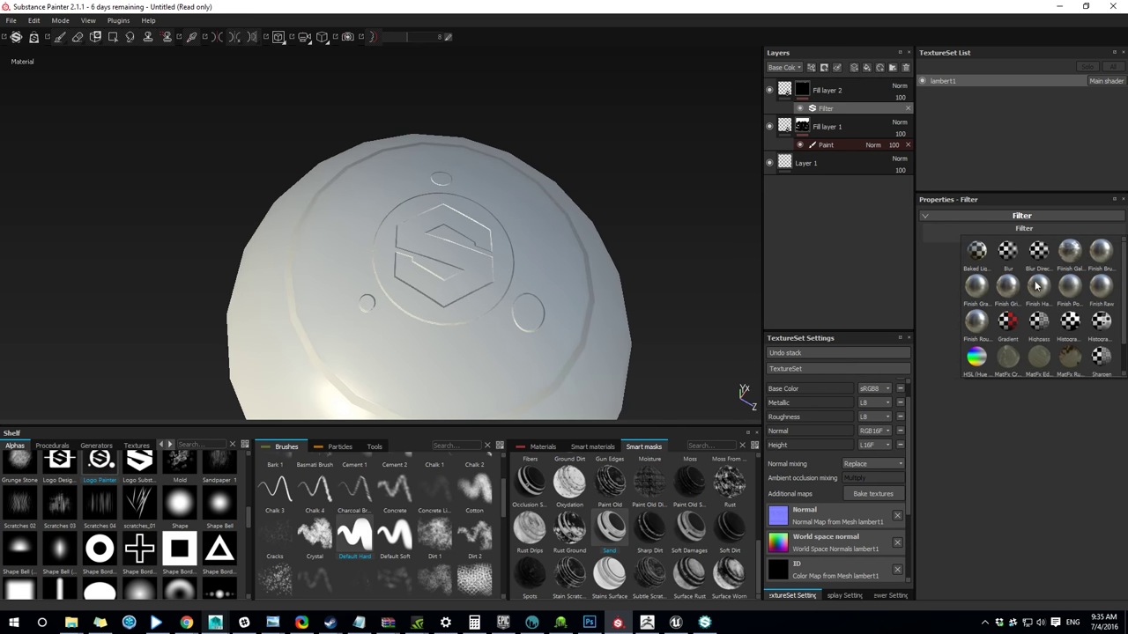
pyautogui.click(1006, 253)
pyautogui.moveTo(1005, 265); pyautogui.dragTo(945, 291)
pyautogui.keyDown('alt'); pyautogui.moveTo(534, 202); pyautogui.dragTo(499, 24, button='right'); pyautogui.keyUp('alt')
pyautogui.keyDown('alt'); pyautogui.moveTo(499, 25); pyautogui.dragTo(471, 189); pyautogui.keyUp('alt')
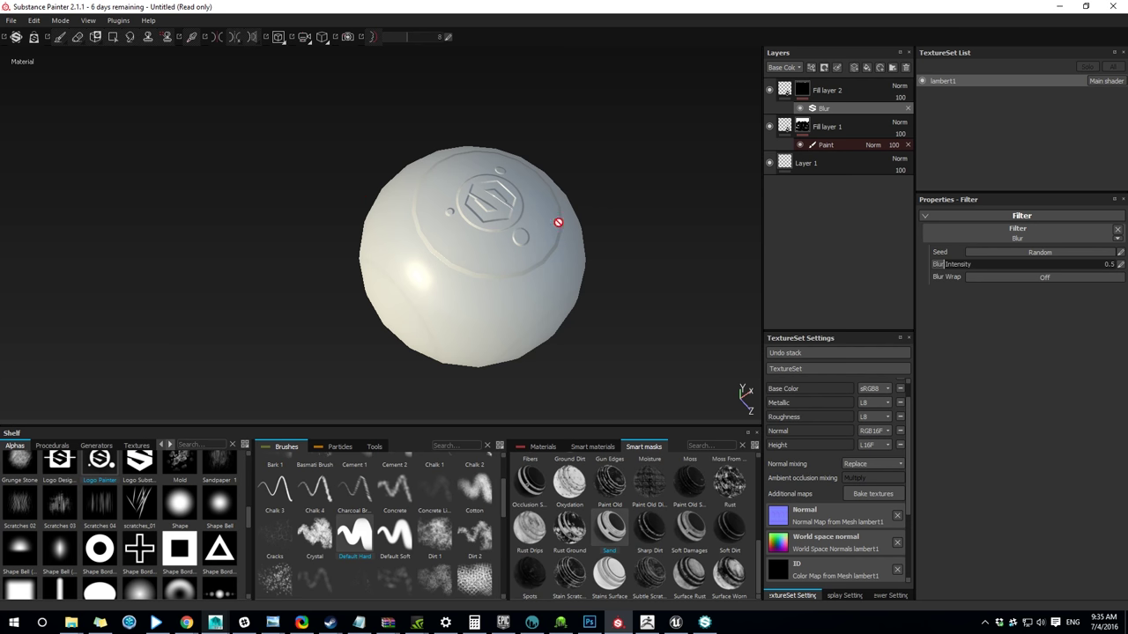
# Step: Open the texture export configuration and delete the existing NormalMapOnly preset
pyautogui.click(14, 21)
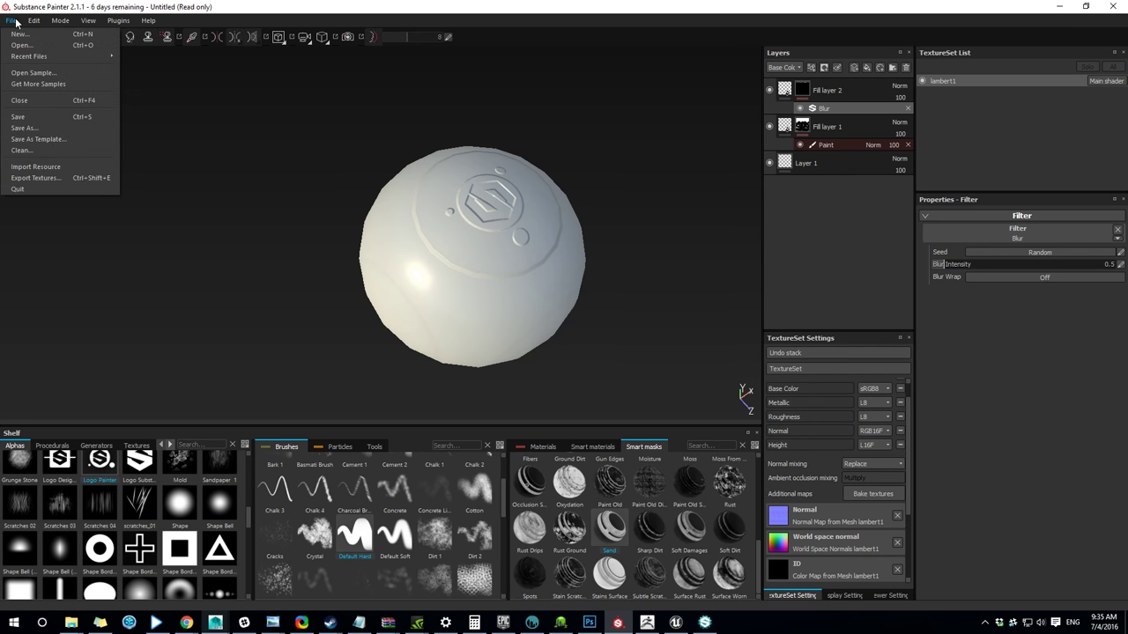
pyautogui.click(35, 178)
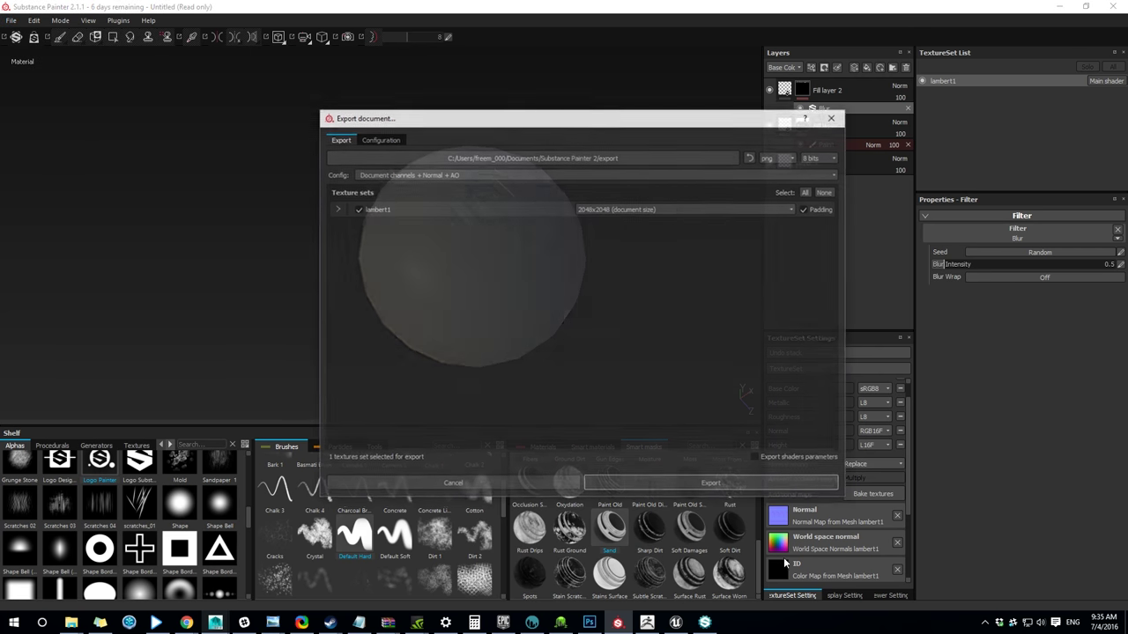
pyautogui.click(379, 138)
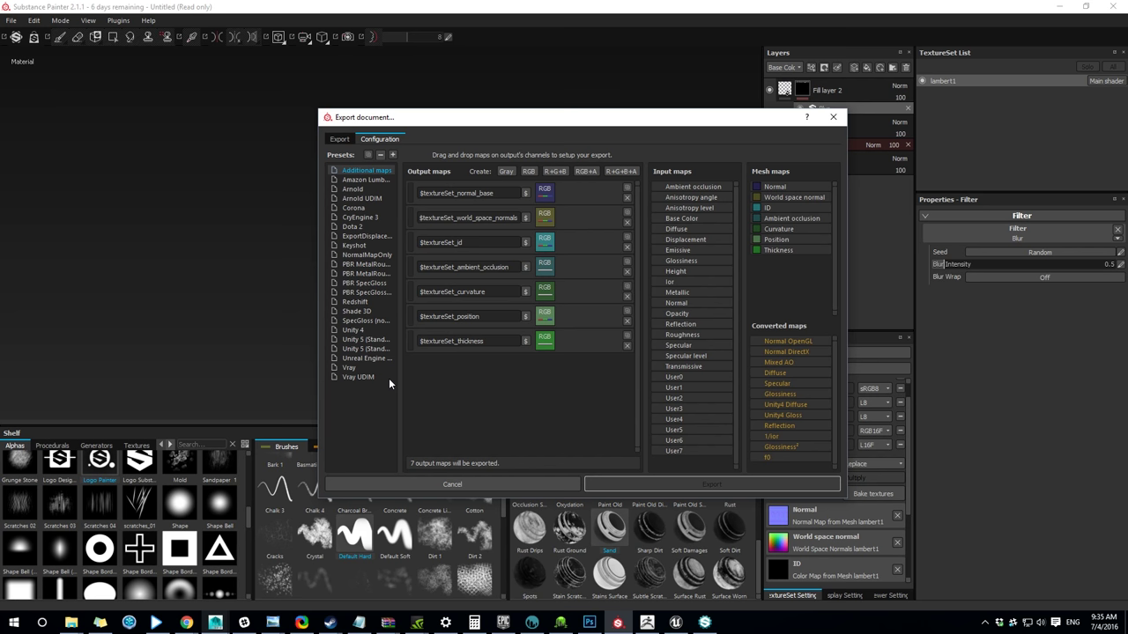
pyautogui.click(369, 255)
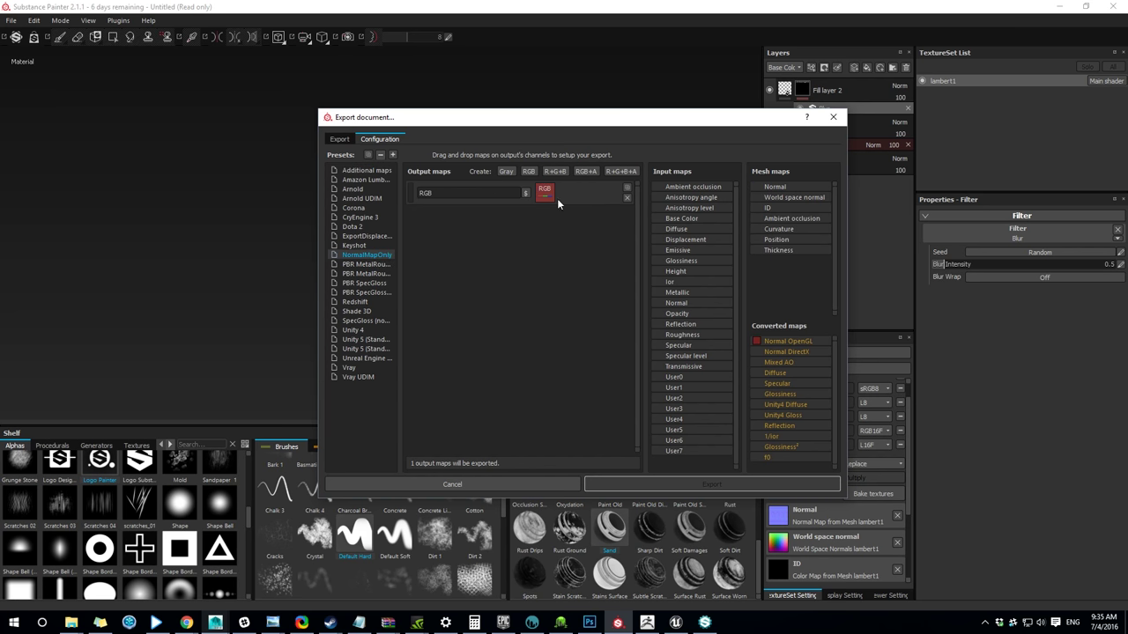
pyautogui.click(379, 156)
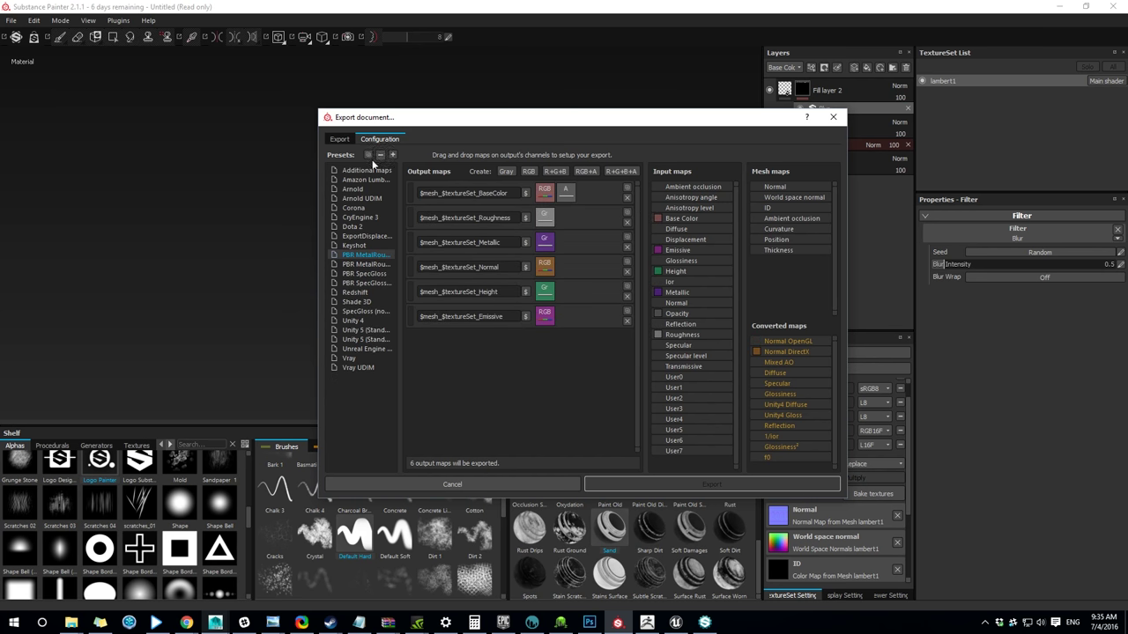
# Step: Create a new export preset and name it NormalMapOnly
pyautogui.click(393, 155)
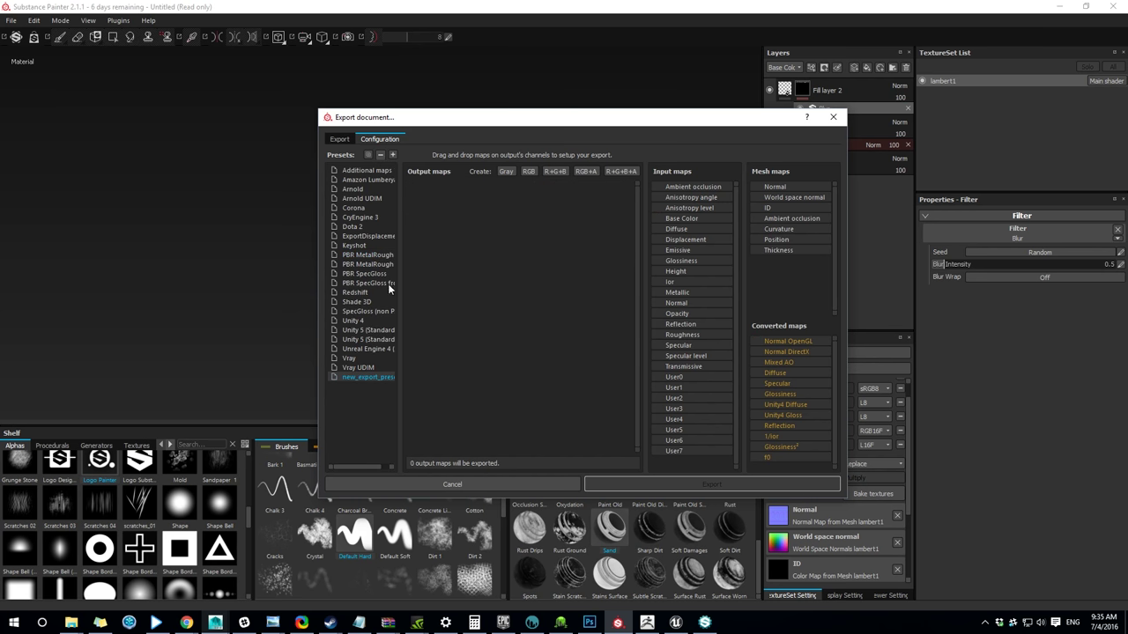
pyautogui.doubleClick(368, 378)
pyautogui.press('BackSpace')
pyautogui.write('Normal')
pyautogui.write('M')
pyautogui.write('apObj')
pyautogui.press('BackSpace')
pyautogui.write('nly')
pyautogui.press('Return')
# Step: Add an RGB output map to the NormalMapOnly preset and assign Normal OpenGL to its RGB channels
pyautogui.click(528, 172)
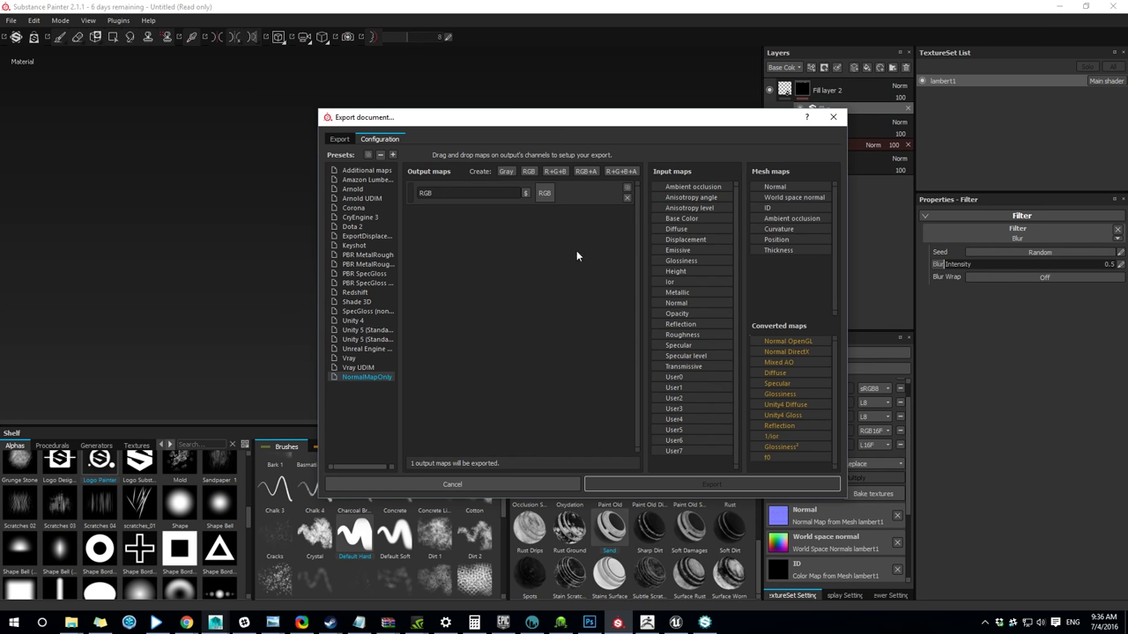
pyautogui.moveTo(489, 194); pyautogui.dragTo(543, 190)
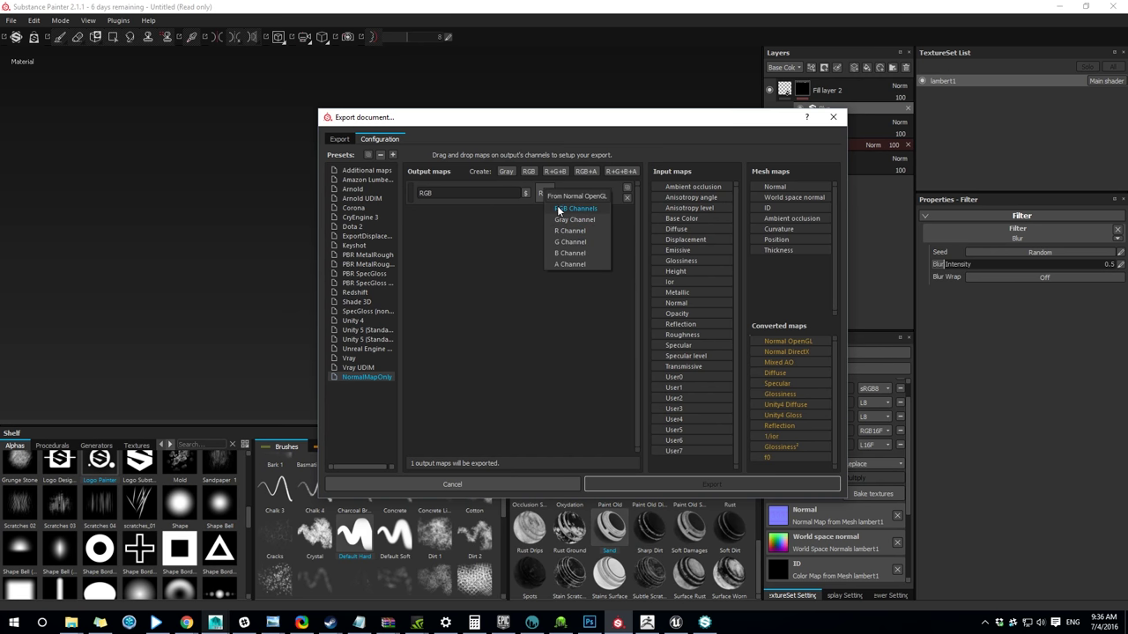
pyautogui.click(574, 208)
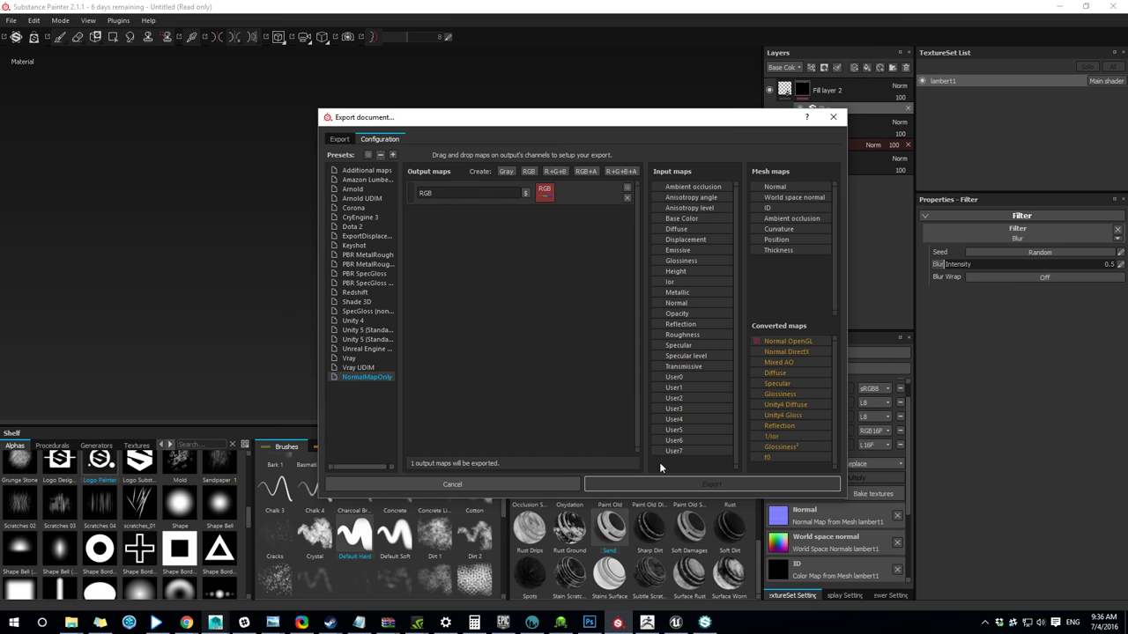
# Step: Export the lambert1 texture set as png with the NormalMapOnly configuration and open the export folder
pyautogui.click(340, 140)
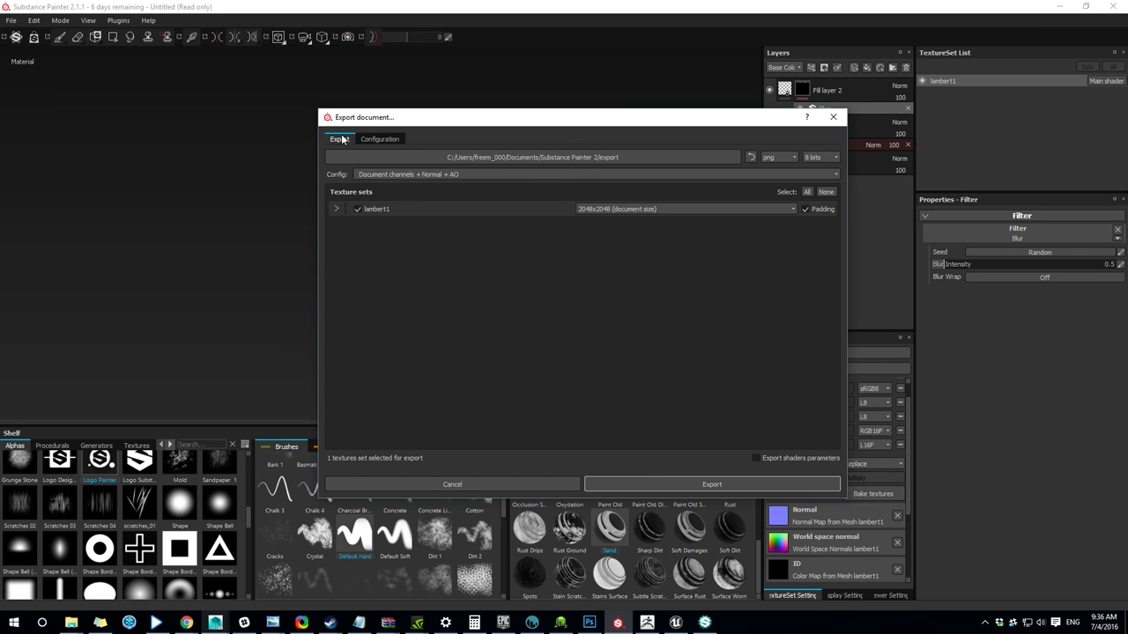
pyautogui.click(435, 177)
pyautogui.scroll(-3, 400, 204)
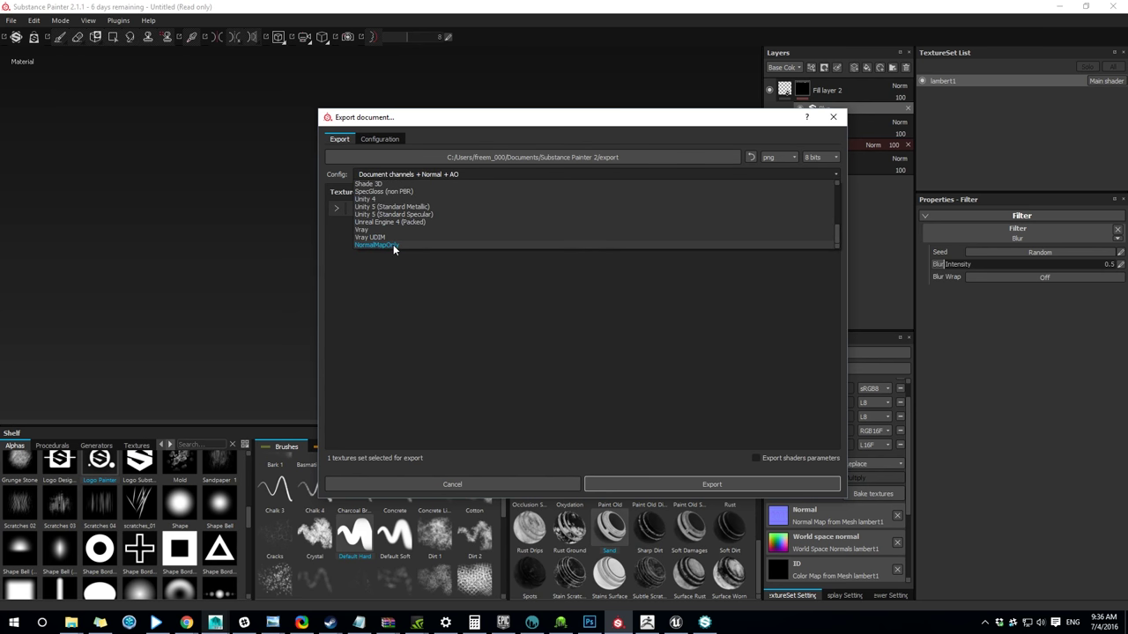
pyautogui.click(393, 245)
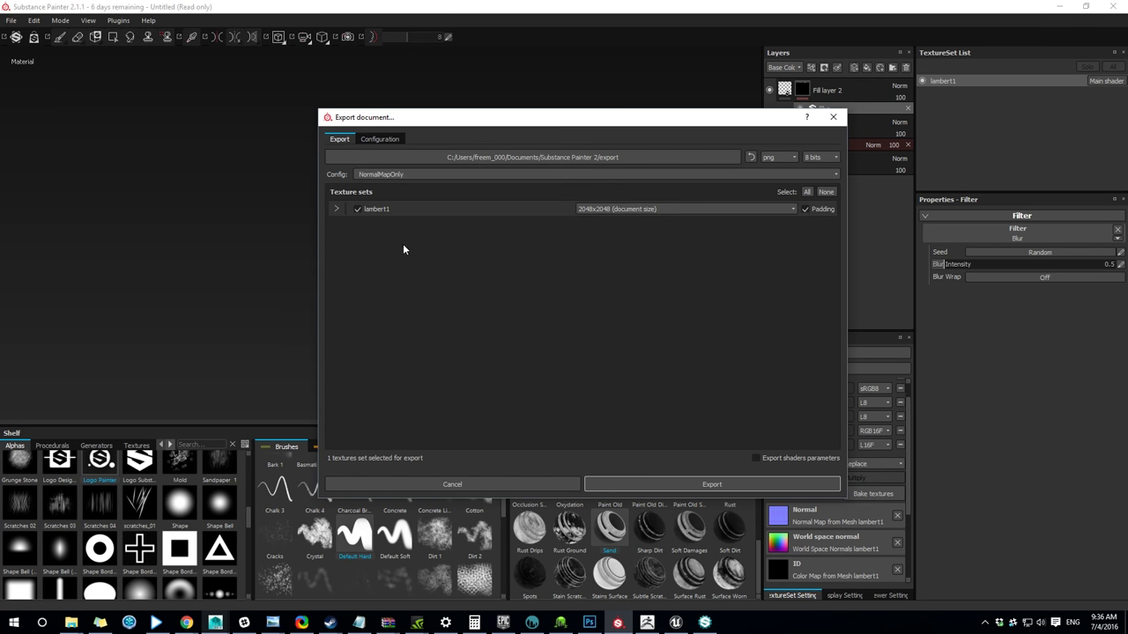
pyautogui.click(644, 484)
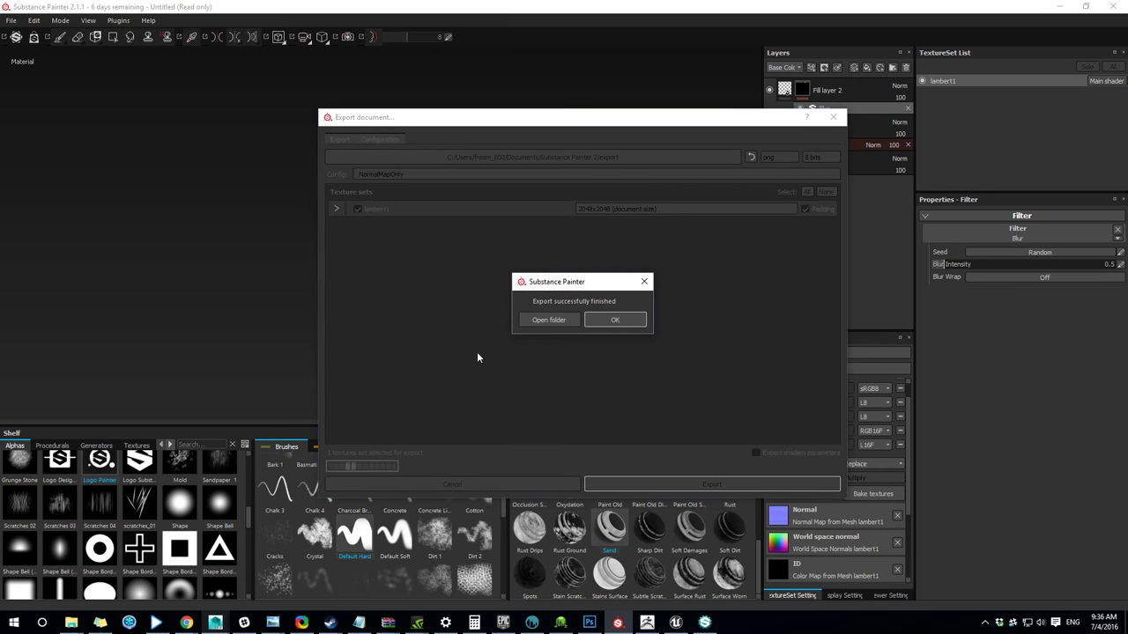
pyautogui.click(535, 322)
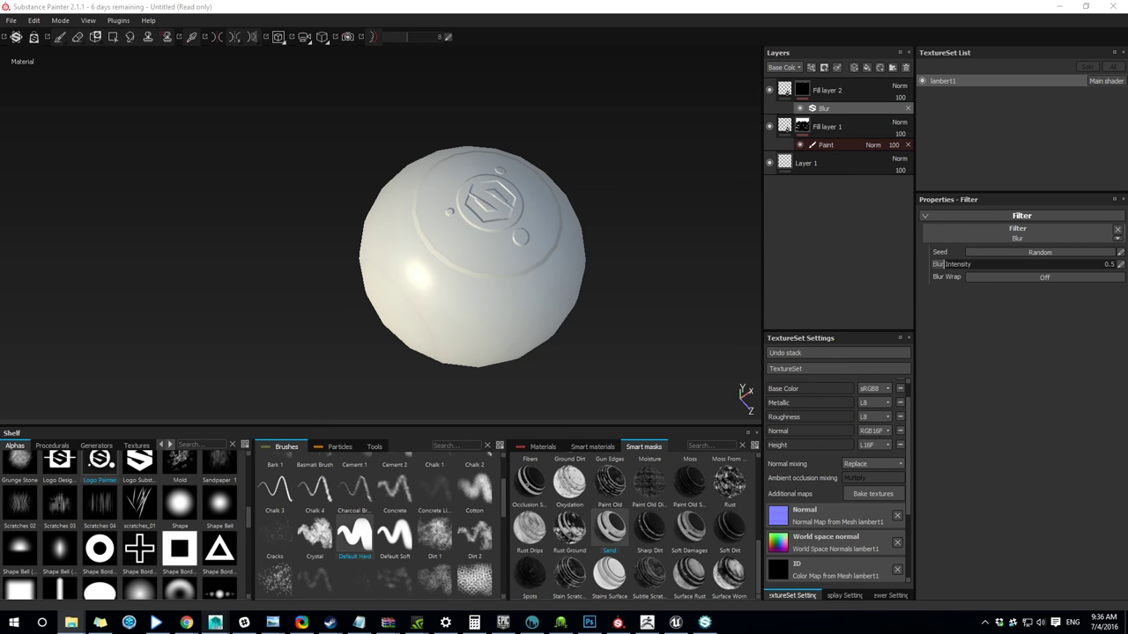
# Step: Import the exported normal map from its folder into the shelf's textures
pyautogui.moveTo(249, 504); pyautogui.dragTo(250, 456)
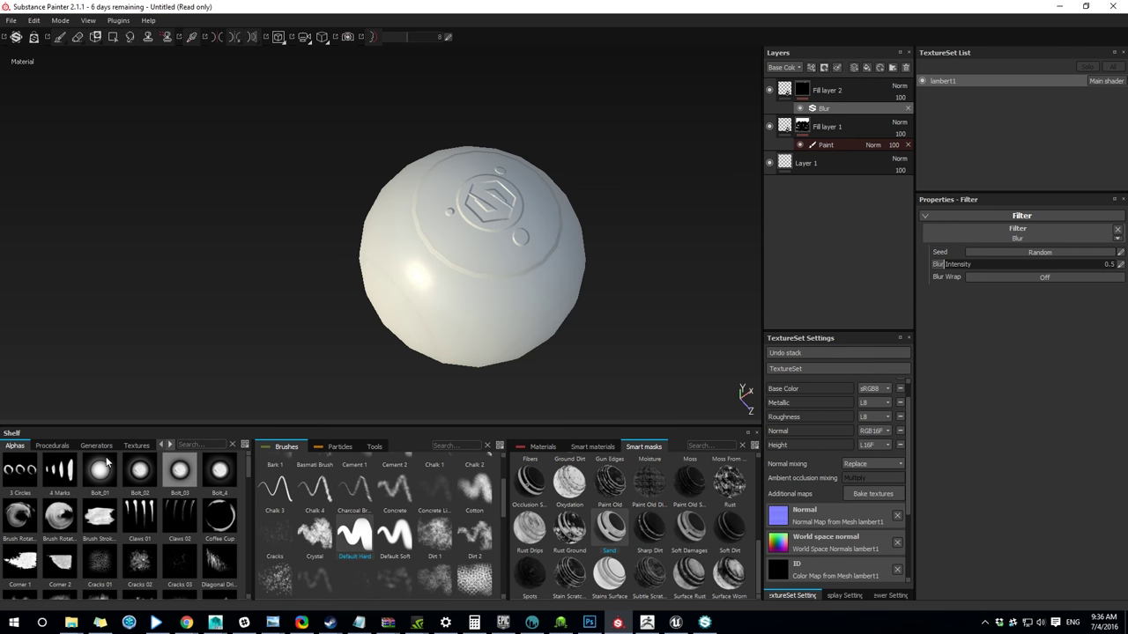
pyautogui.click(132, 446)
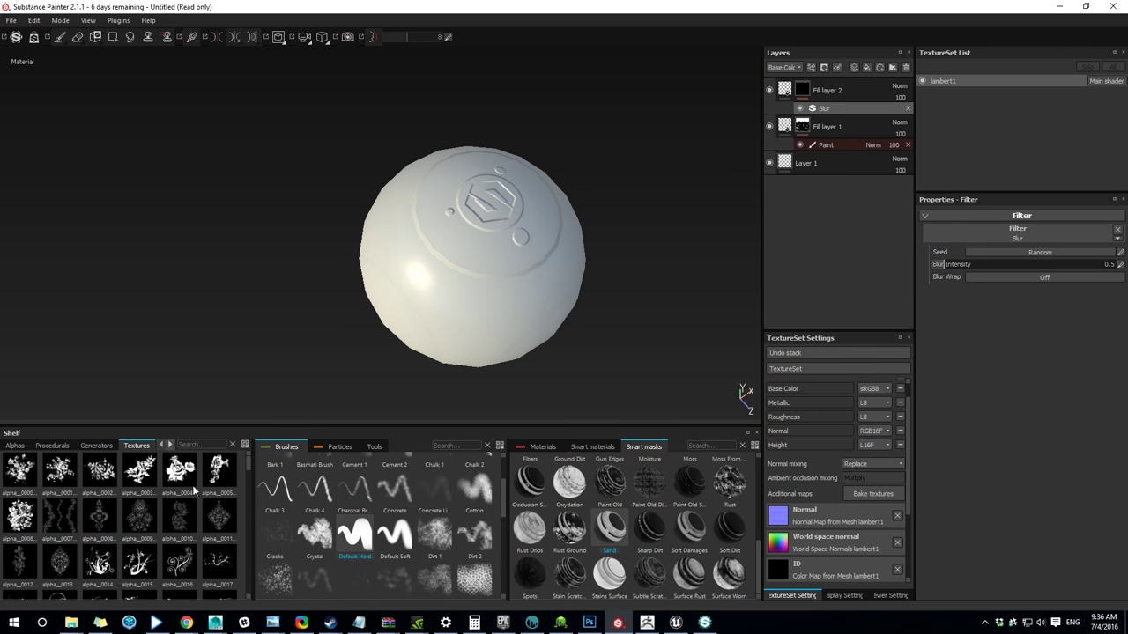
pyautogui.scroll(-10, 196, 488)
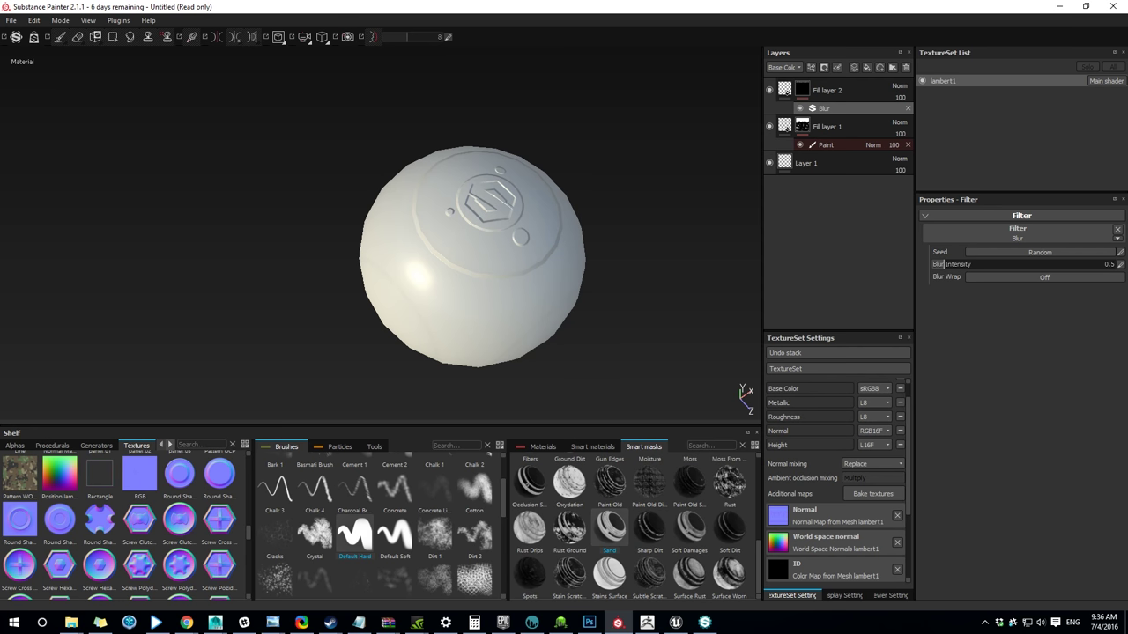
pyautogui.click(71, 622)
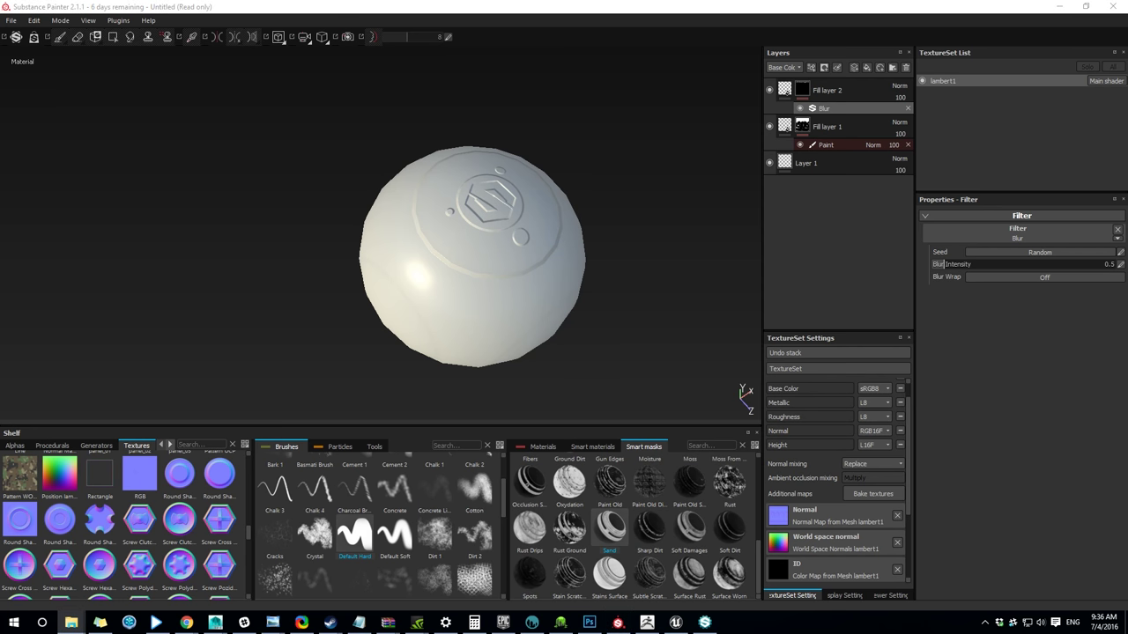
pyautogui.moveTo(1127, 607); pyautogui.dragTo(141, 490)
pyautogui.click(167, 493)
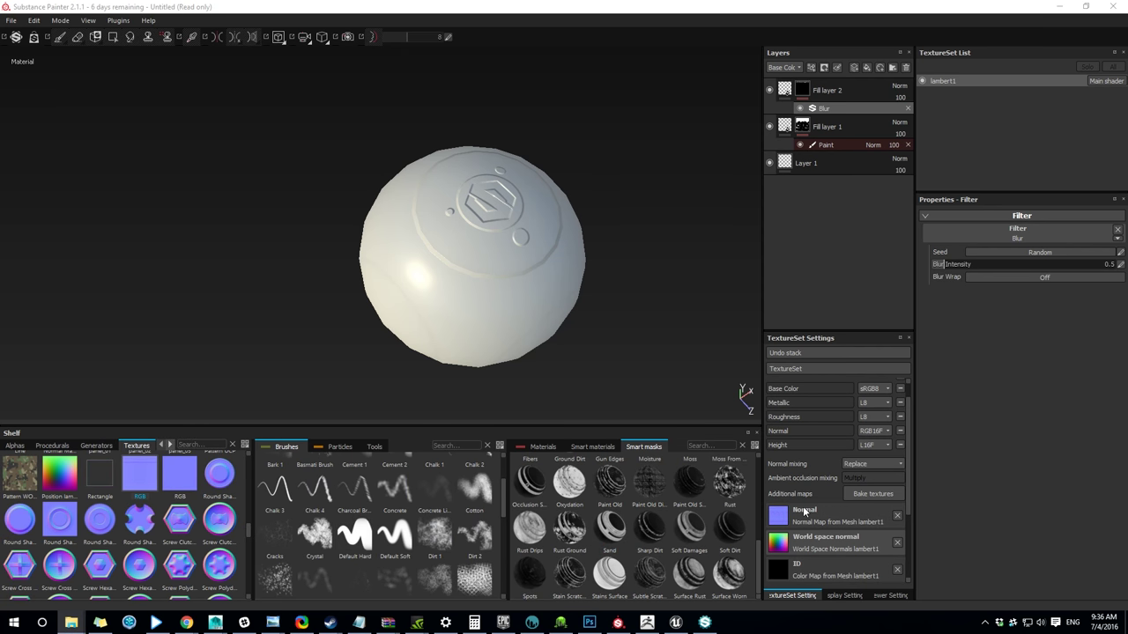
# Step: Assign the imported RGB texture as lambert1's Normal map in the additional maps
pyautogui.click(136, 483)
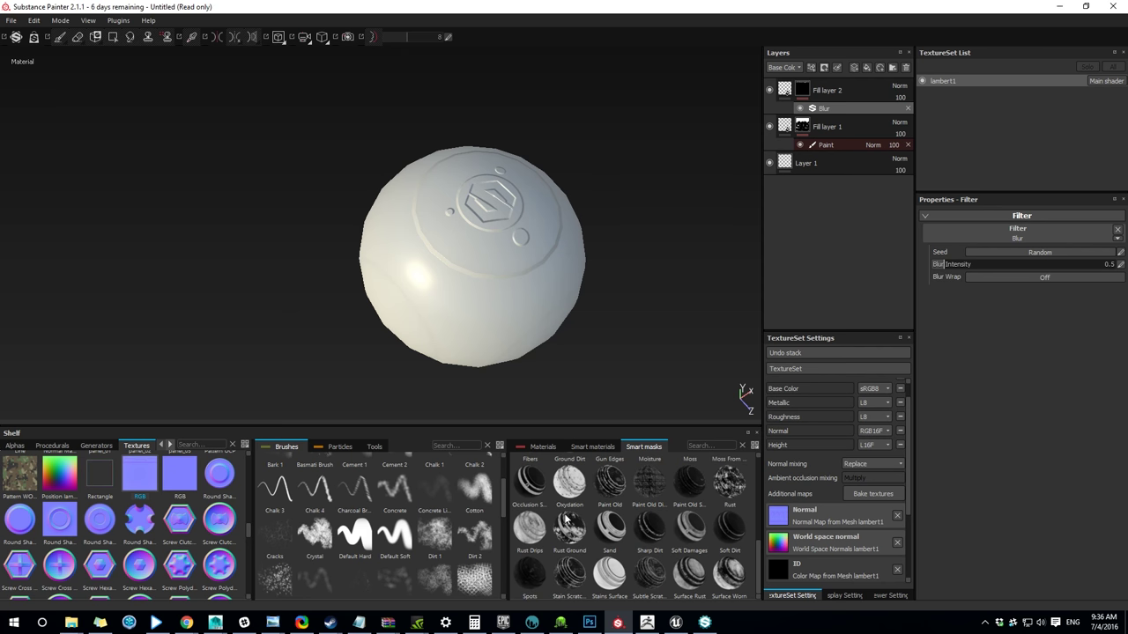
pyautogui.moveTo(768, 496); pyautogui.dragTo(791, 514)
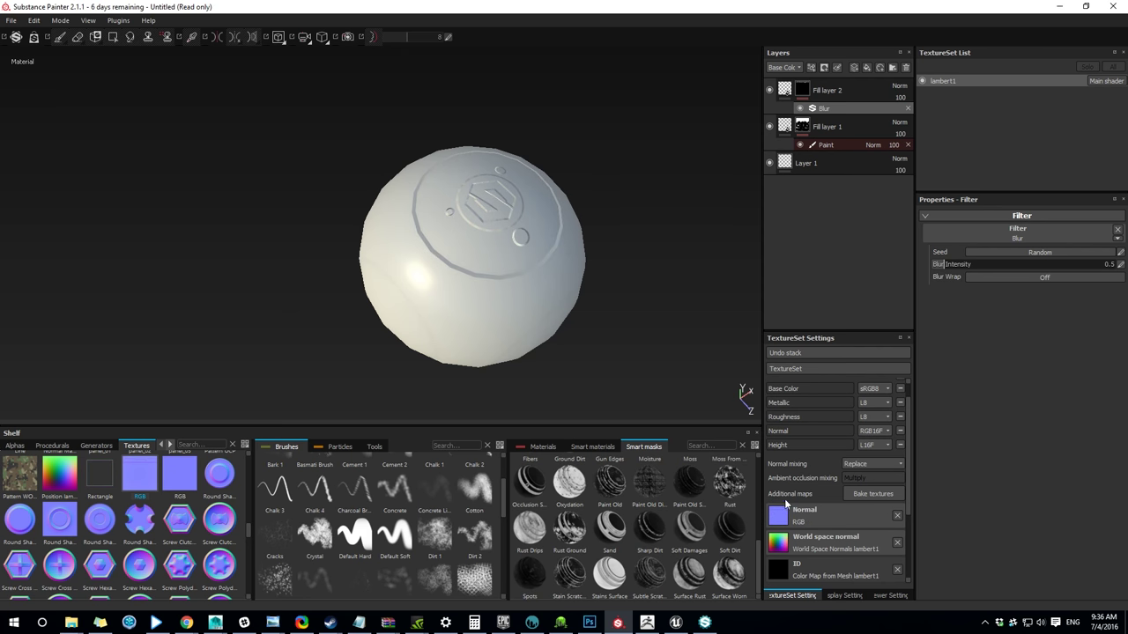
pyautogui.moveTo(593, 318)
pyautogui.keyDown('alt'); pyautogui.mouseDown()
pyautogui.moveTo(636, 303)
pyautogui.moveTo(592, 320)
pyautogui.moveTo(538, 265)
pyautogui.mouseUp(); pyautogui.keyUp('alt')
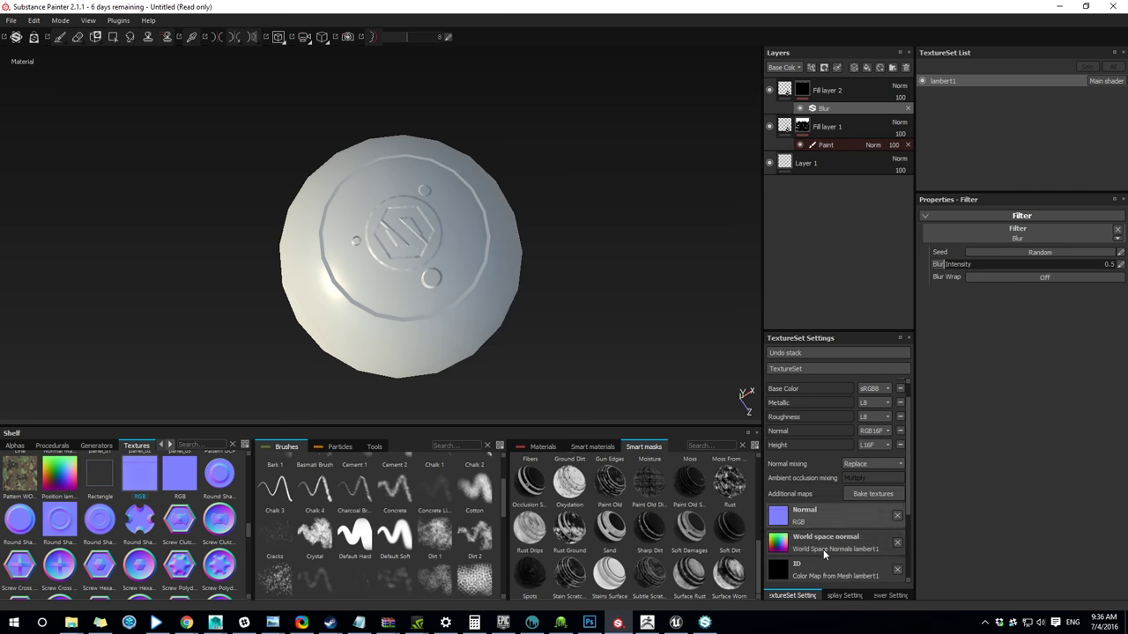
# Step: Delete the Blur filter, Fill layer 2 and Fill layer 1, leaving only Layer 1
pyautogui.click(907, 108)
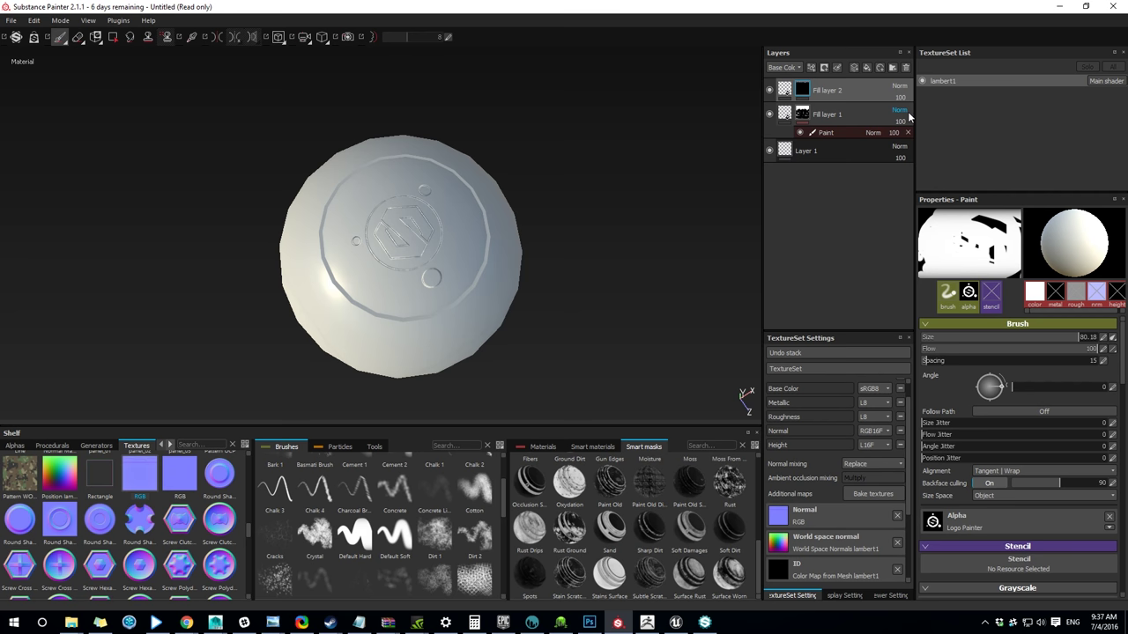
pyautogui.press('Delete')
pyautogui.press('Delete')
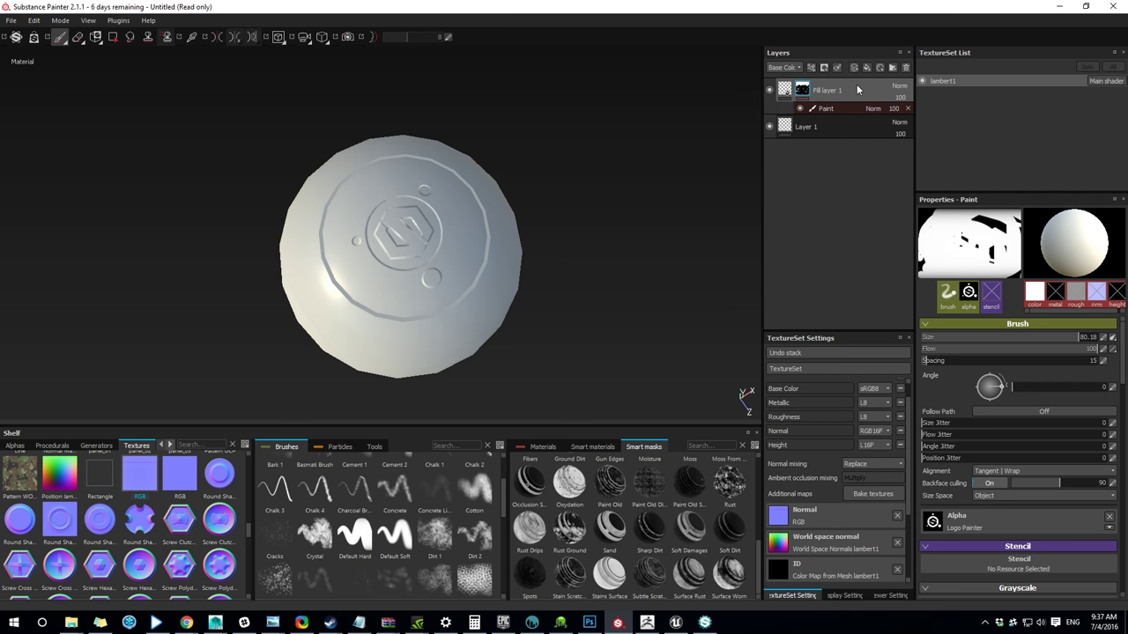
pyautogui.keyDown('alt'); pyautogui.moveTo(669, 264); pyautogui.dragTo(687, 322); pyautogui.keyUp('alt')
pyautogui.keyDown('alt'); pyautogui.moveTo(507, 315); pyautogui.dragTo(598, 357); pyautogui.keyUp('alt')
pyautogui.scroll(2, 531, 280)
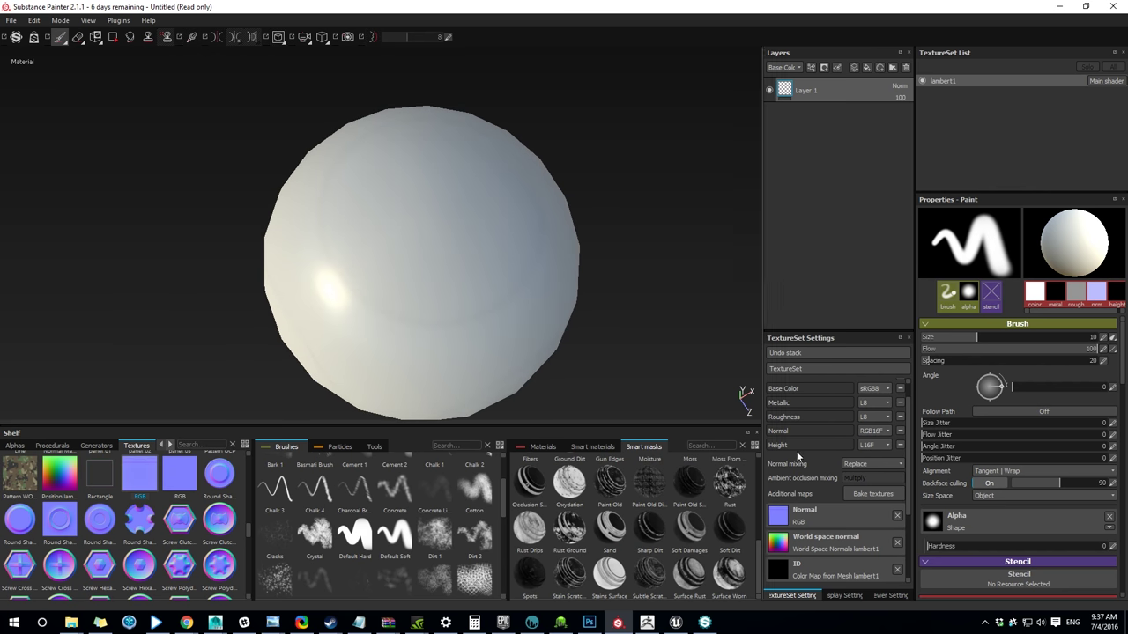
# Step: Set the texture set's normal mixing to Combine and check the detail on the sphere
pyautogui.click(873, 465)
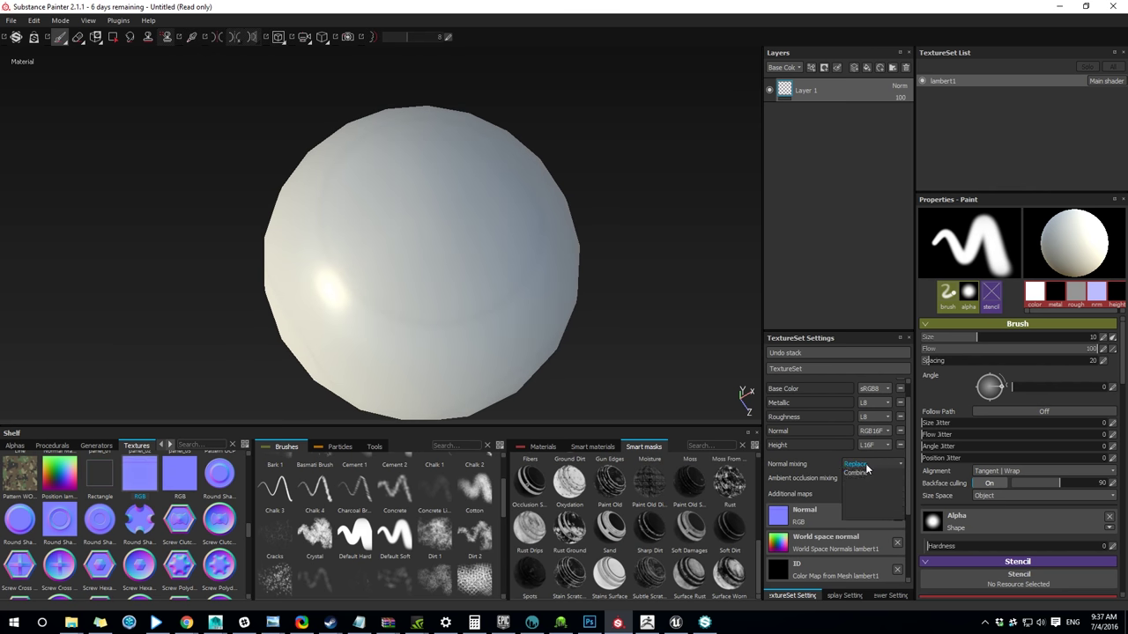
pyautogui.click(856, 478)
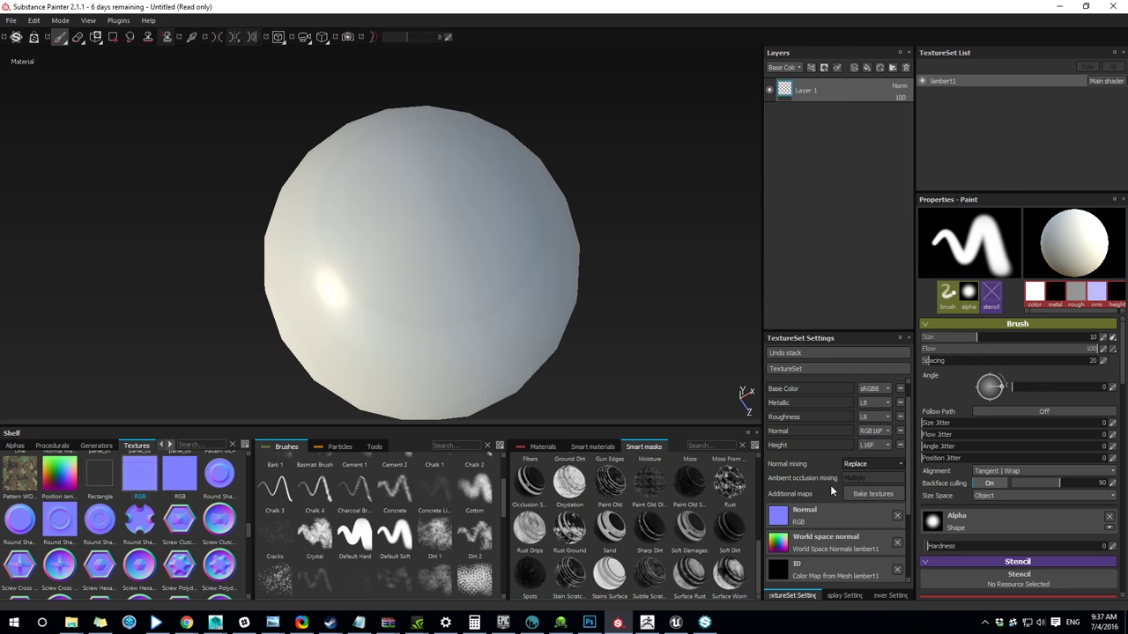
pyautogui.click(873, 464)
pyautogui.click(857, 487)
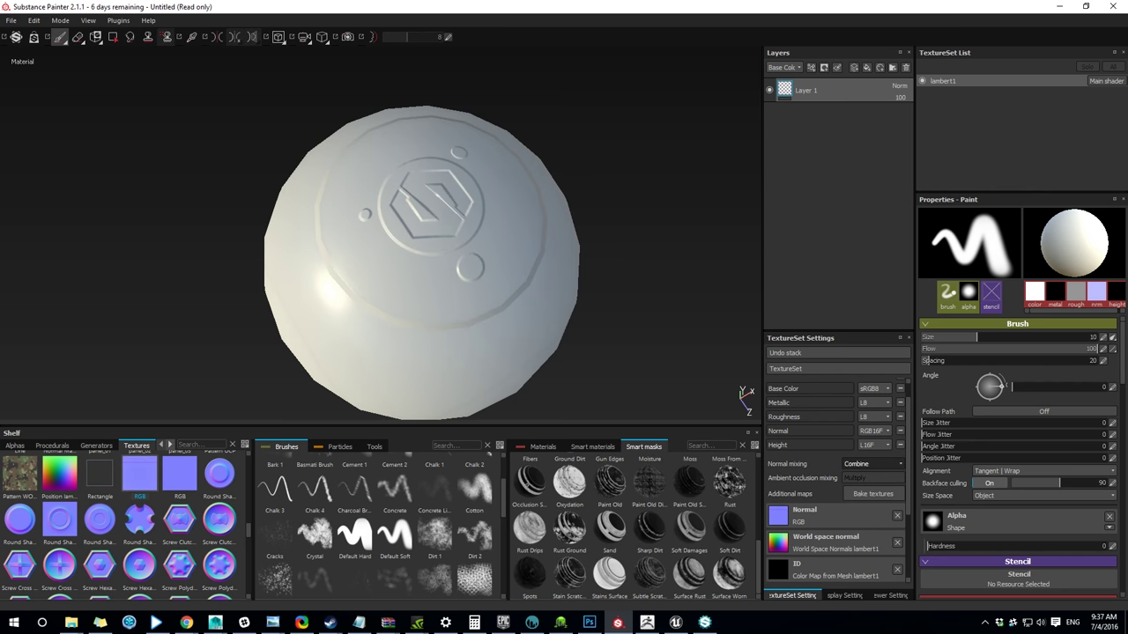
pyautogui.keyDown('alt'); pyautogui.moveTo(343, 247); pyautogui.dragTo(237, 262); pyautogui.keyUp('alt')
pyautogui.keyDown('shift'); pyautogui.moveTo(233, 262); pyautogui.dragTo(237, 275, button='right'); pyautogui.keyUp('shift')
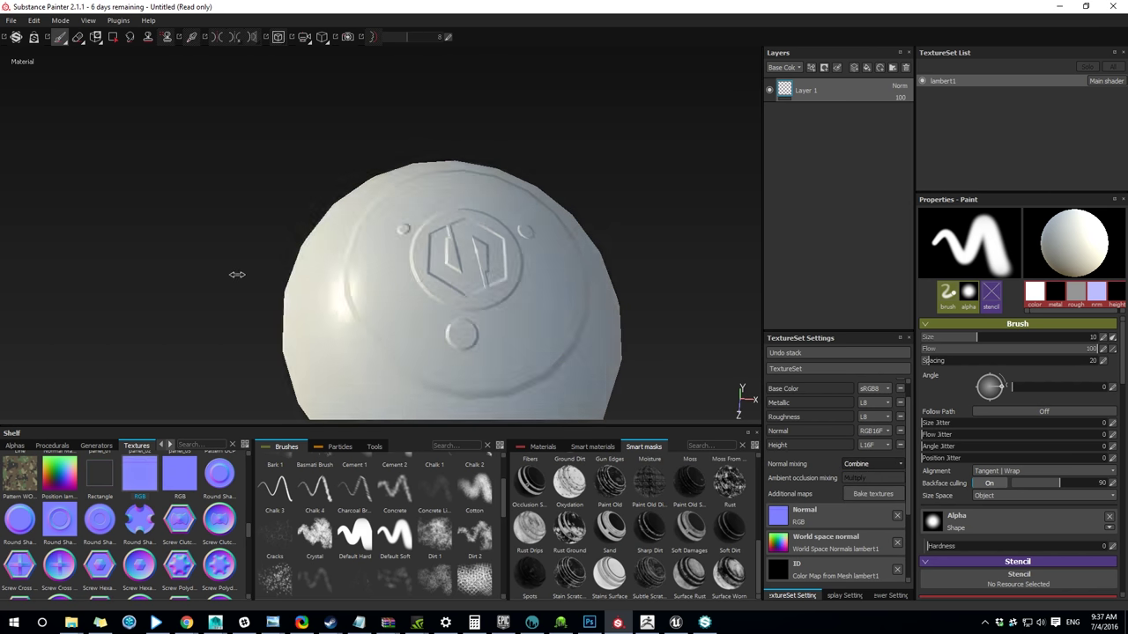
pyautogui.keyDown('alt'); pyautogui.moveTo(237, 274); pyautogui.dragTo(261, 255); pyautogui.keyUp('alt')
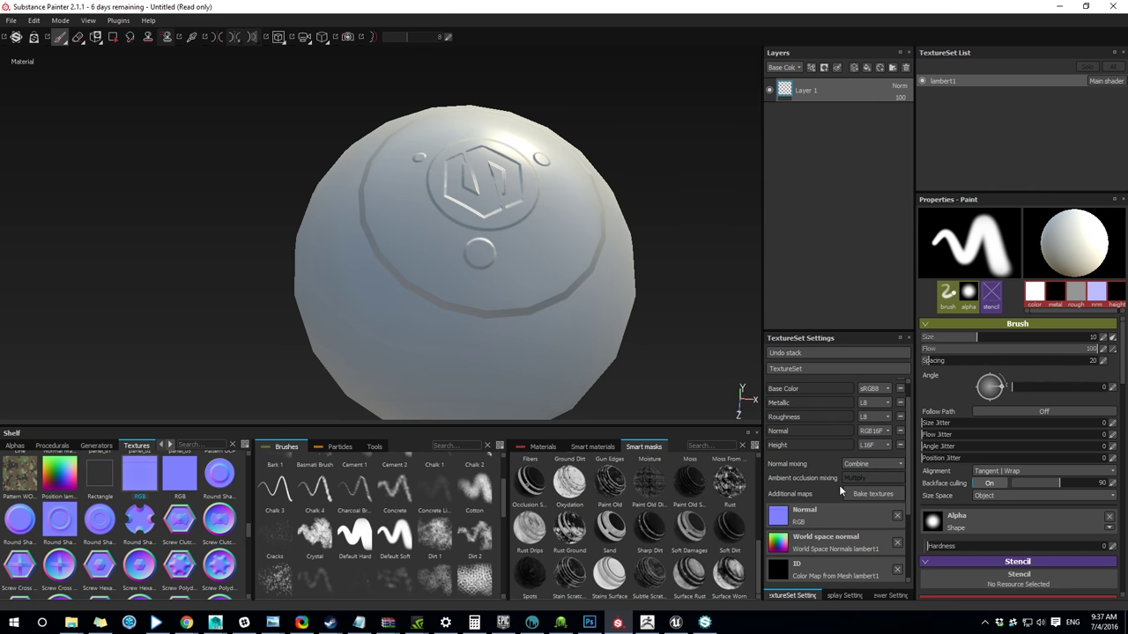
pyautogui.scroll(-2, 838, 489)
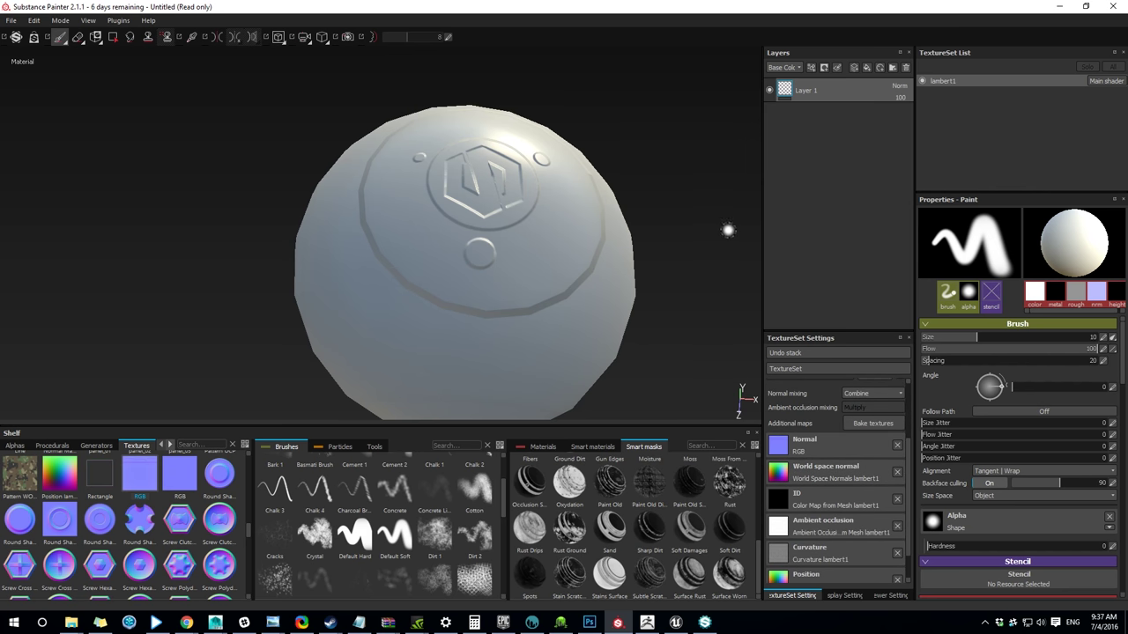
# Step: Add a fill layer with a dark red-brown base color (0.046, 0.014, 0.014) and raise its roughness
pyautogui.click(868, 69)
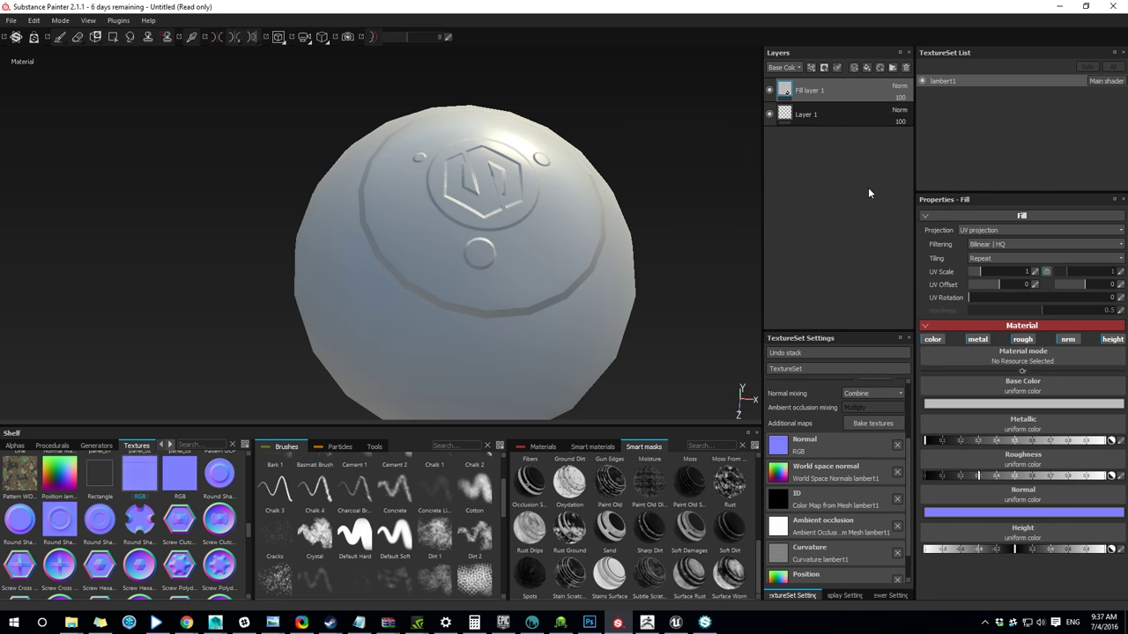
pyautogui.click(961, 404)
pyautogui.click(917, 427)
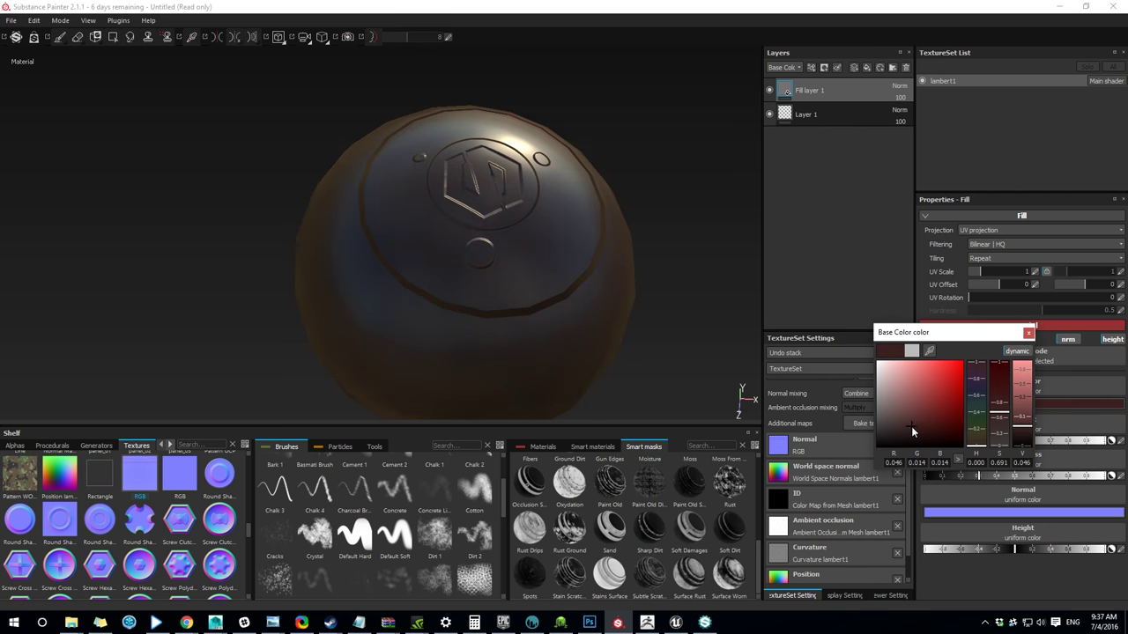
pyautogui.click(1028, 333)
pyautogui.moveTo(1009, 474); pyautogui.dragTo(1071, 473)
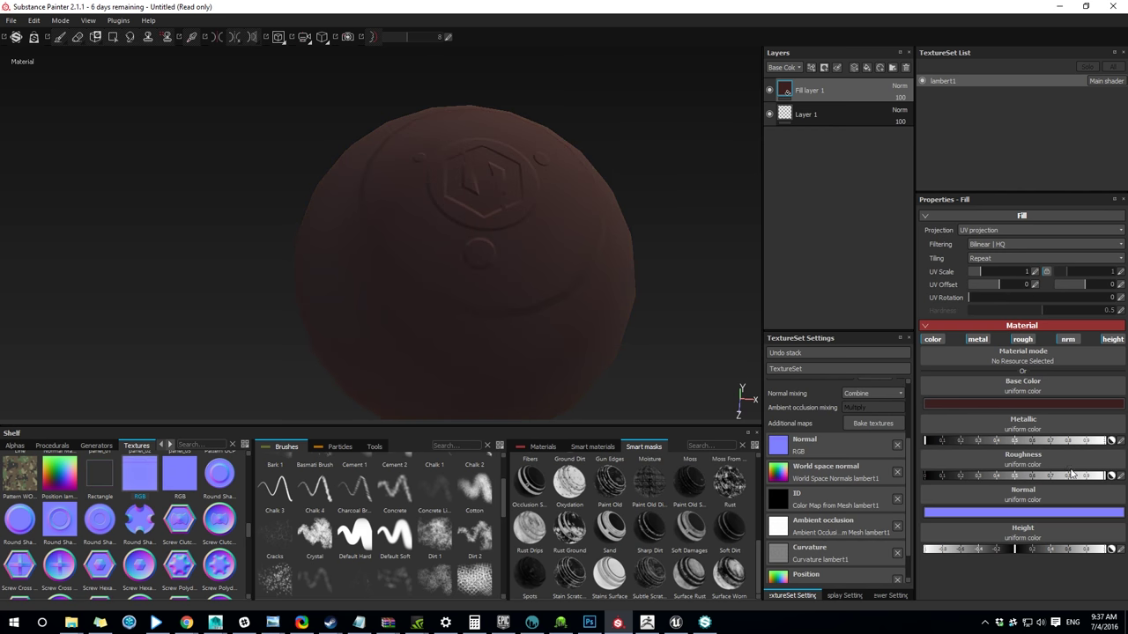
# Step: Add a black mask to Fill layer 1 and apply the Sand smart mask to it
pyautogui.click(824, 68)
pyautogui.click(846, 97)
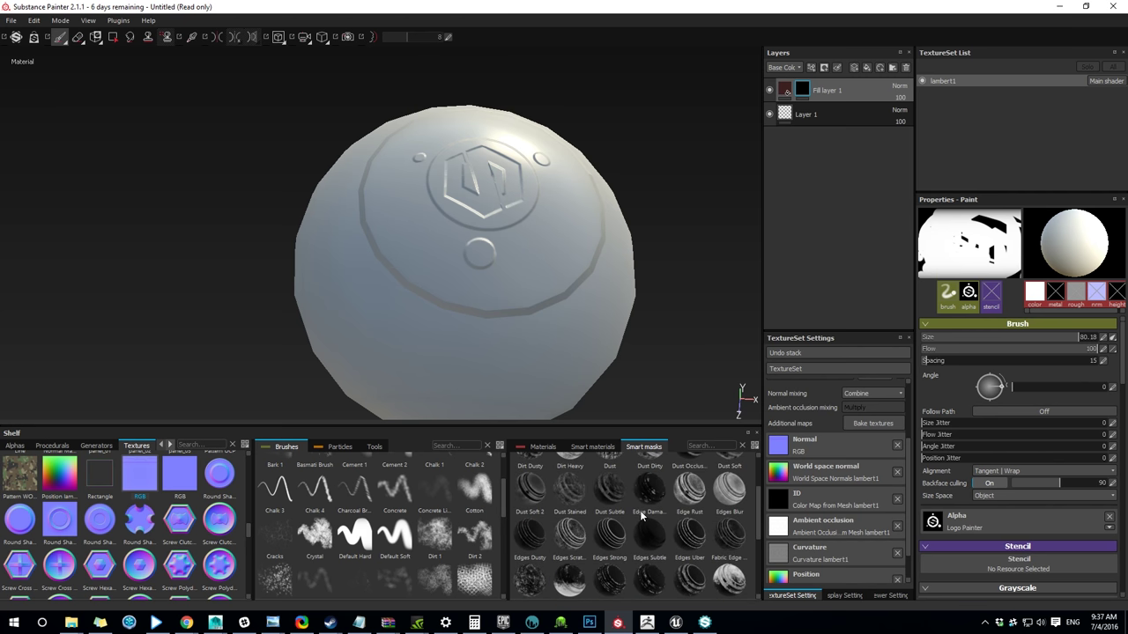
pyautogui.moveTo(612, 529); pyautogui.dragTo(797, 84)
# Step: Examine how the Sand mask follows the baked grooves and the logo detail around the sphere
pyautogui.moveTo(617, 290)
pyautogui.keyDown('alt'); pyautogui.mouseDown()
pyautogui.moveTo(530, 121)
pyautogui.moveTo(343, 83)
pyautogui.mouseUp(); pyautogui.keyUp('alt')
pyautogui.keyDown('alt'); pyautogui.moveTo(337, 231); pyautogui.dragTo(234, 107, button='middle'); pyautogui.keyUp('alt')
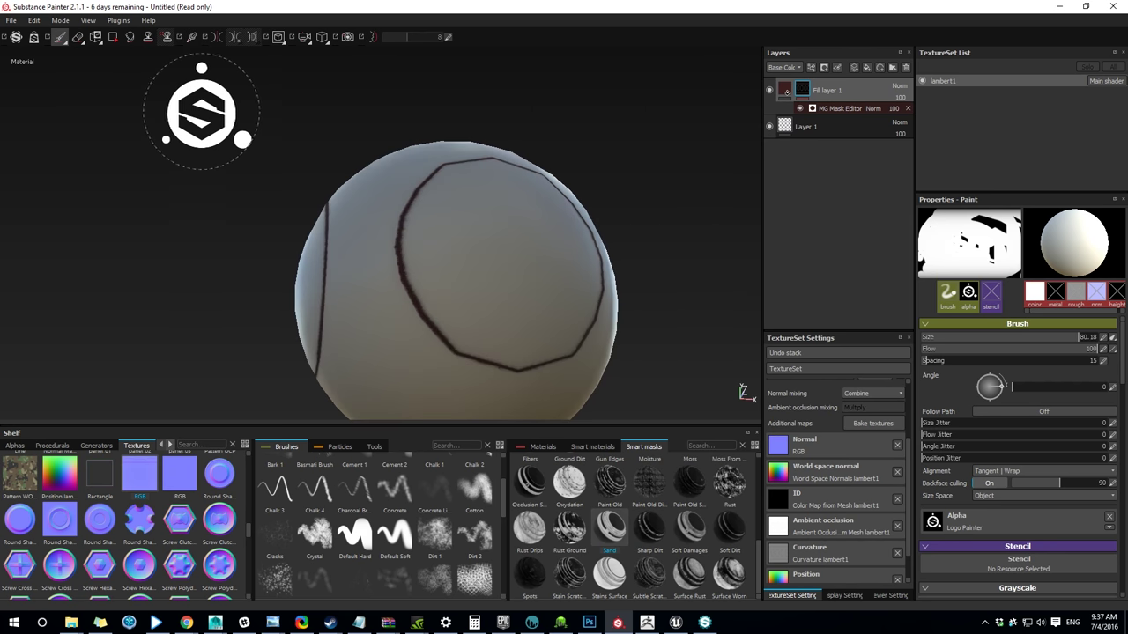
pyautogui.keyDown('alt'); pyautogui.moveTo(234, 106); pyautogui.dragTo(353, 276); pyautogui.keyUp('alt')
pyautogui.keyDown('shift'); pyautogui.moveTo(44, 147); pyautogui.dragTo(90, 154, button='right'); pyautogui.keyUp('shift')
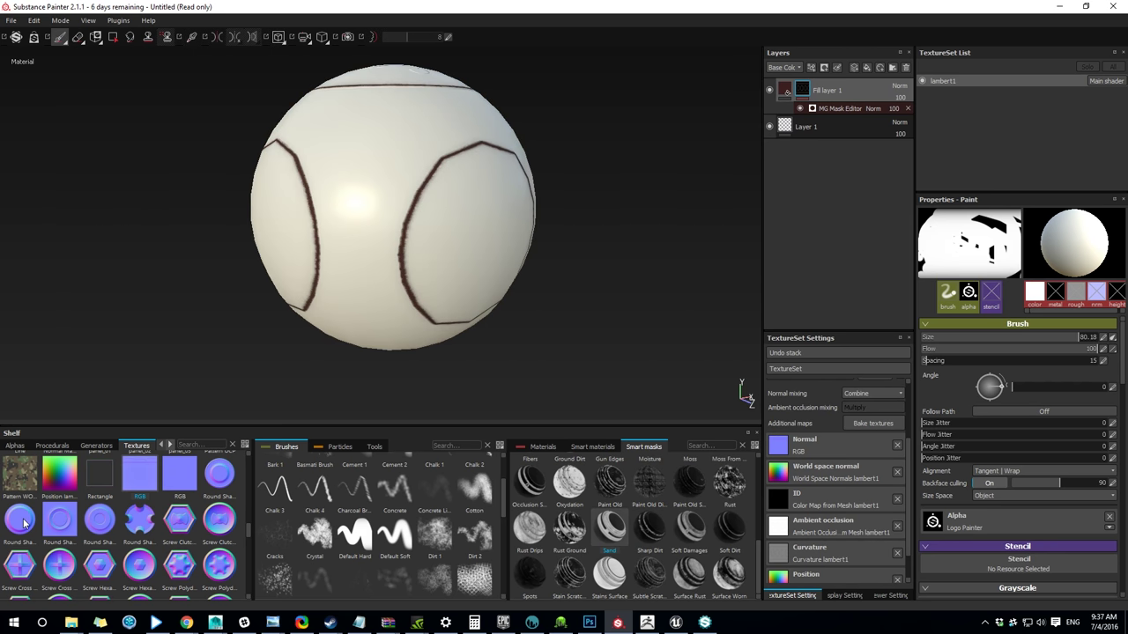
pyautogui.press('e')
pyautogui.moveTo(187, 425)
pyautogui.keyDown('alt'); pyautogui.mouseDown()
pyautogui.moveTo(402, 303)
pyautogui.moveTo(423, 252)
pyautogui.moveTo(492, 317)
pyautogui.mouseUp(); pyautogui.keyUp('alt')
pyautogui.keyDown('alt'); pyautogui.moveTo(548, 286); pyautogui.dragTo(438, 369); pyautogui.keyUp('alt')
pyautogui.scroll(-1, 796, 436)
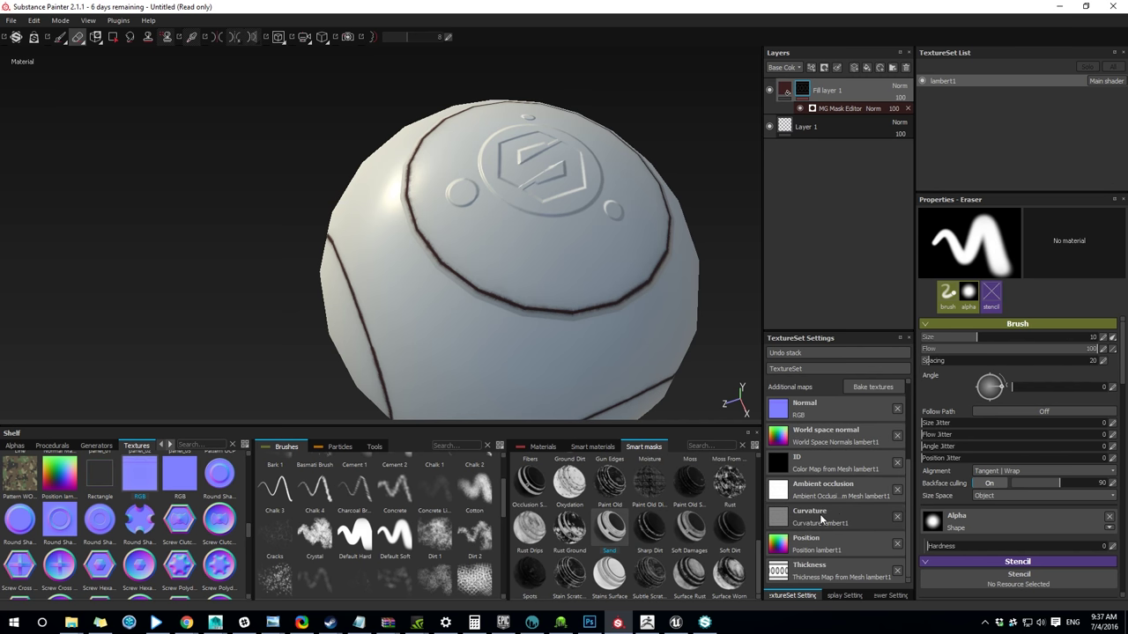
pyautogui.keyDown('alt'); pyautogui.moveTo(307, 206); pyautogui.dragTo(353, 242); pyautogui.keyUp('alt')
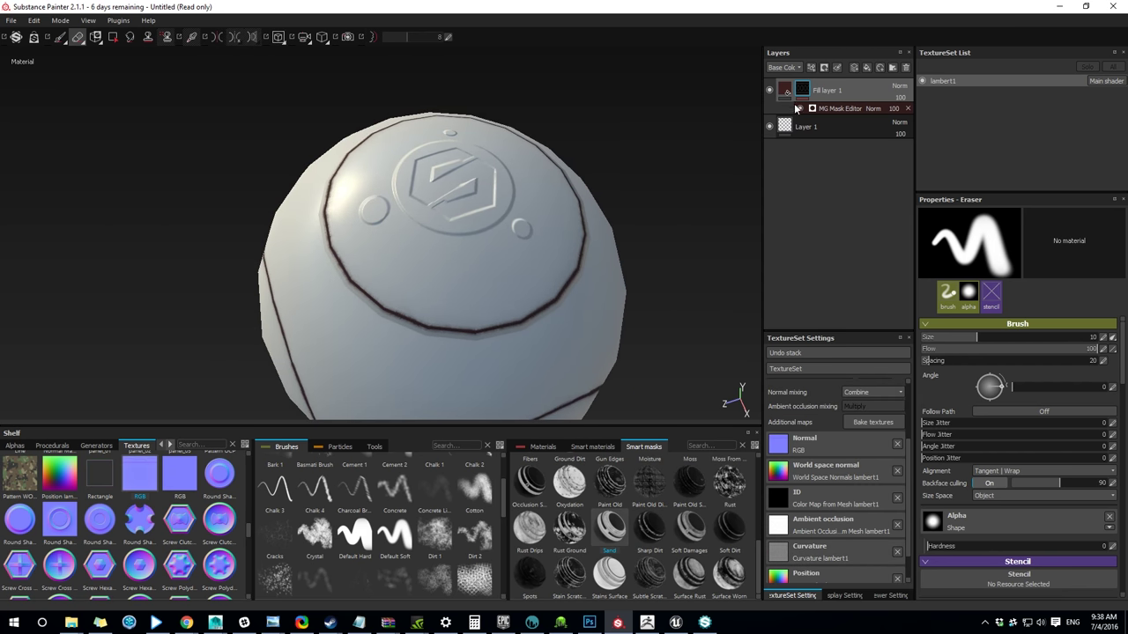
# Step: Hide Fill layer 1 and bake all lambert1 additional maps except Normal at 1024x1024
pyautogui.click(769, 90)
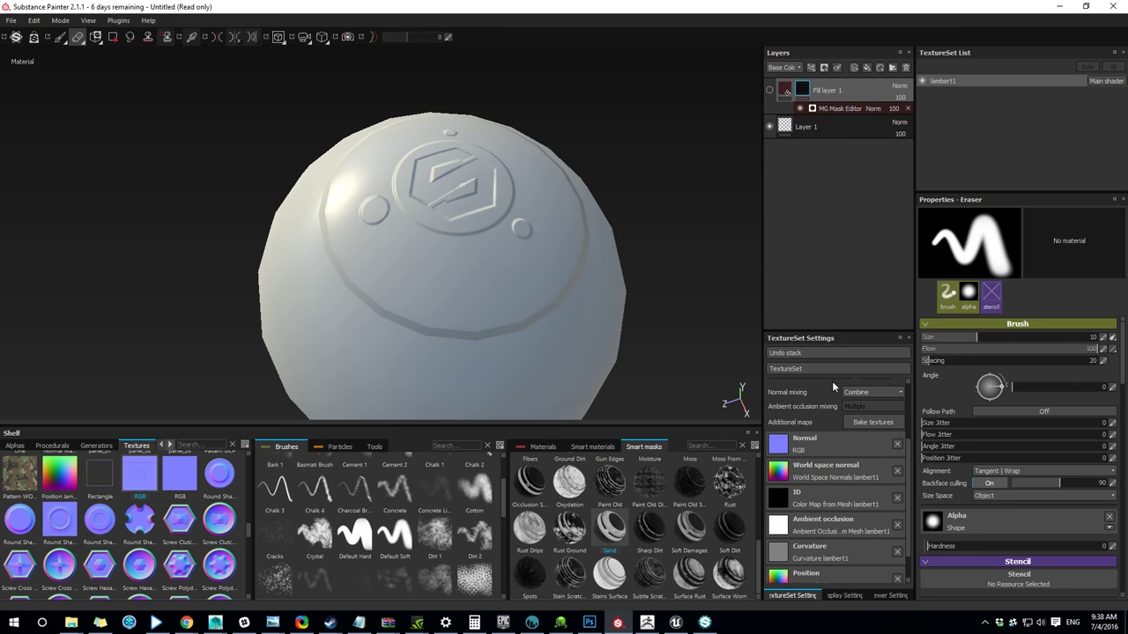
pyautogui.keyDown('alt'); pyautogui.moveTo(443, 232); pyautogui.dragTo(462, 166, button='middle'); pyautogui.keyUp('alt')
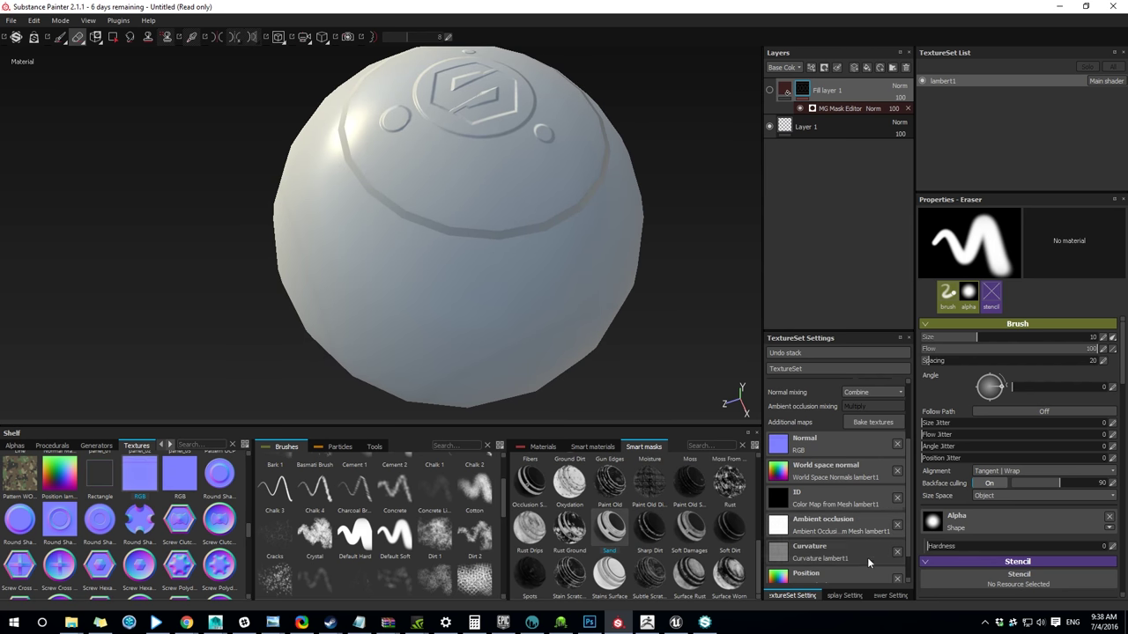
pyautogui.scroll(-1, 867, 557)
pyautogui.click(872, 386)
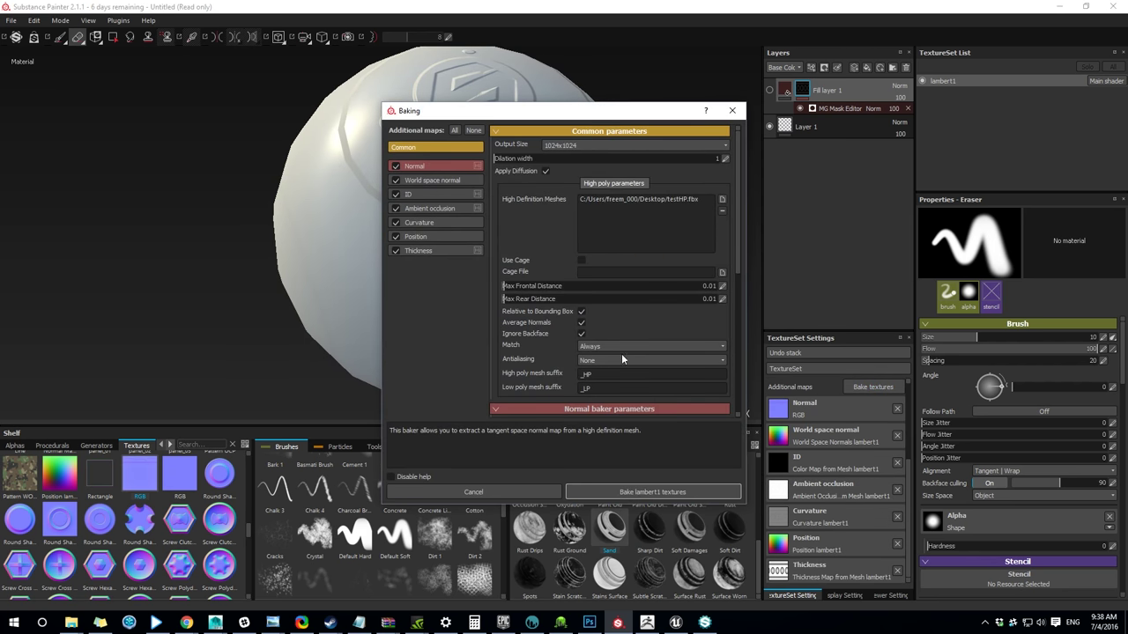
pyautogui.click(396, 166)
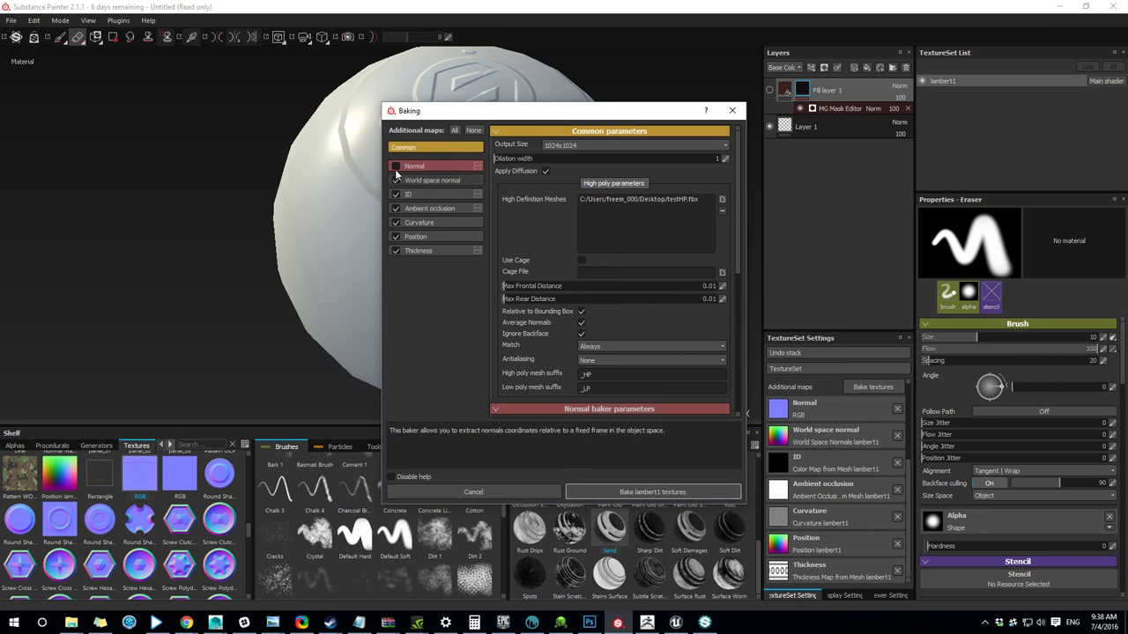
pyautogui.click(632, 494)
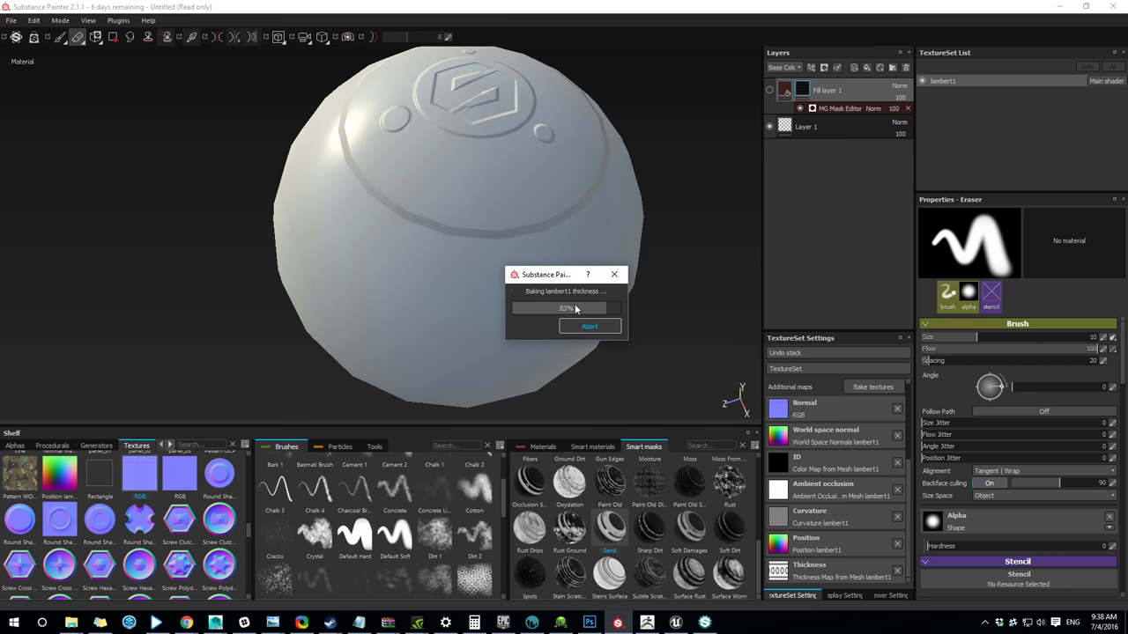
pyautogui.click(588, 325)
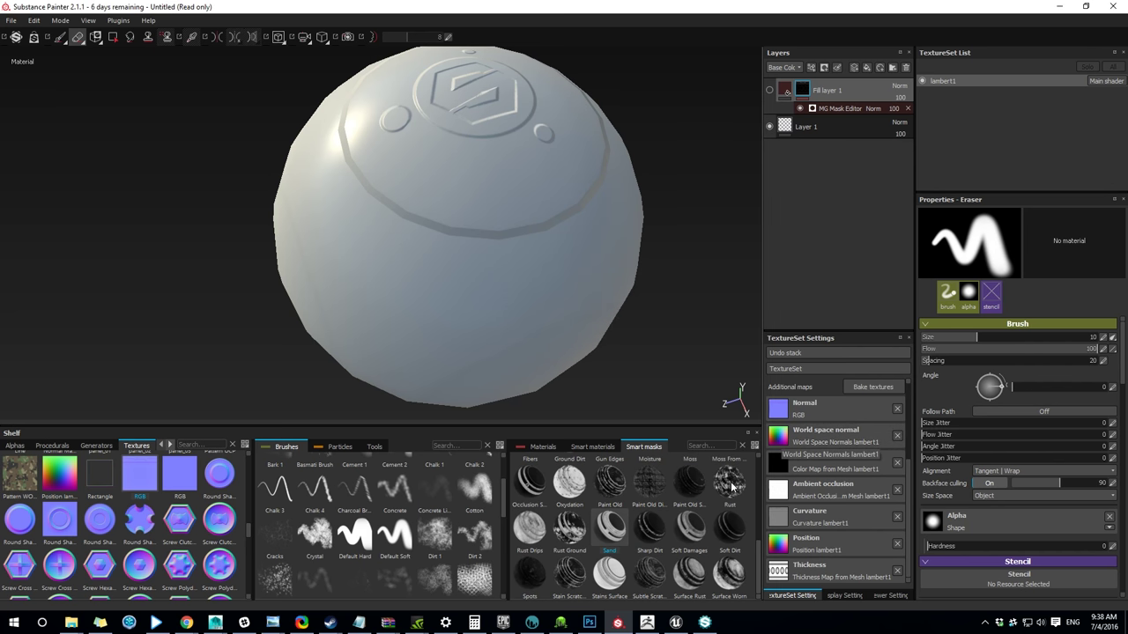
# Step: Search the shelf's textures for "wor" to find the world space normal map
pyautogui.moveTo(38, 406); pyautogui.dragTo(60, 476)
pyautogui.moveTo(66, 476)
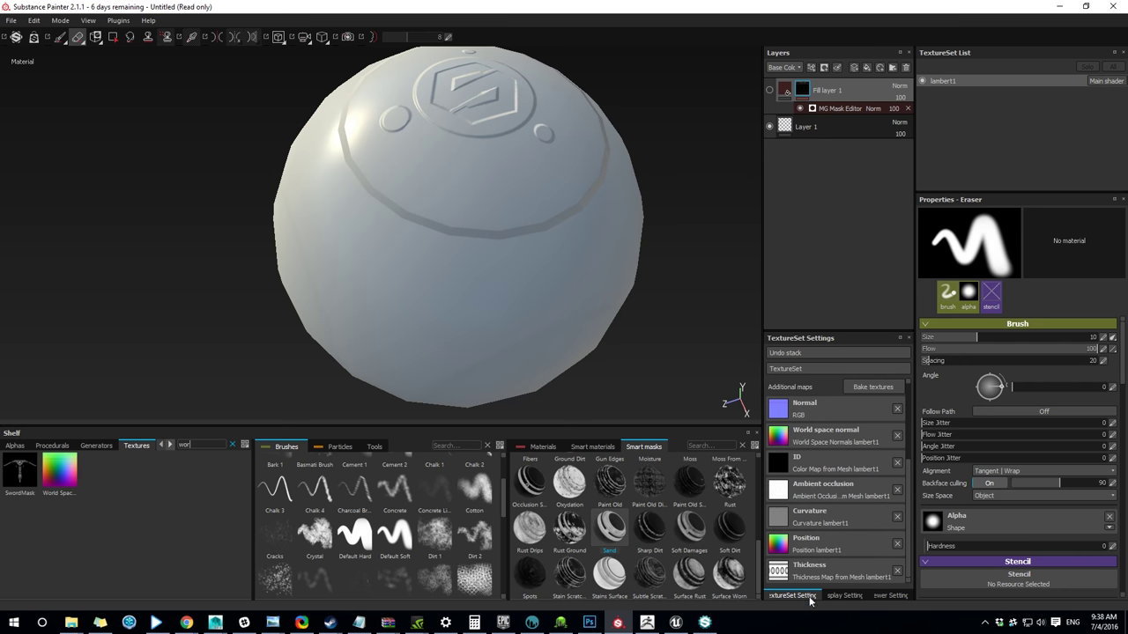
# Step: Remove the Thickness map from lambert1's additional maps and show Fill layer 1 again
pyautogui.keyDown('alt'); pyautogui.moveTo(671, 78); pyautogui.dragTo(688, 194, button='middle'); pyautogui.keyUp('alt')
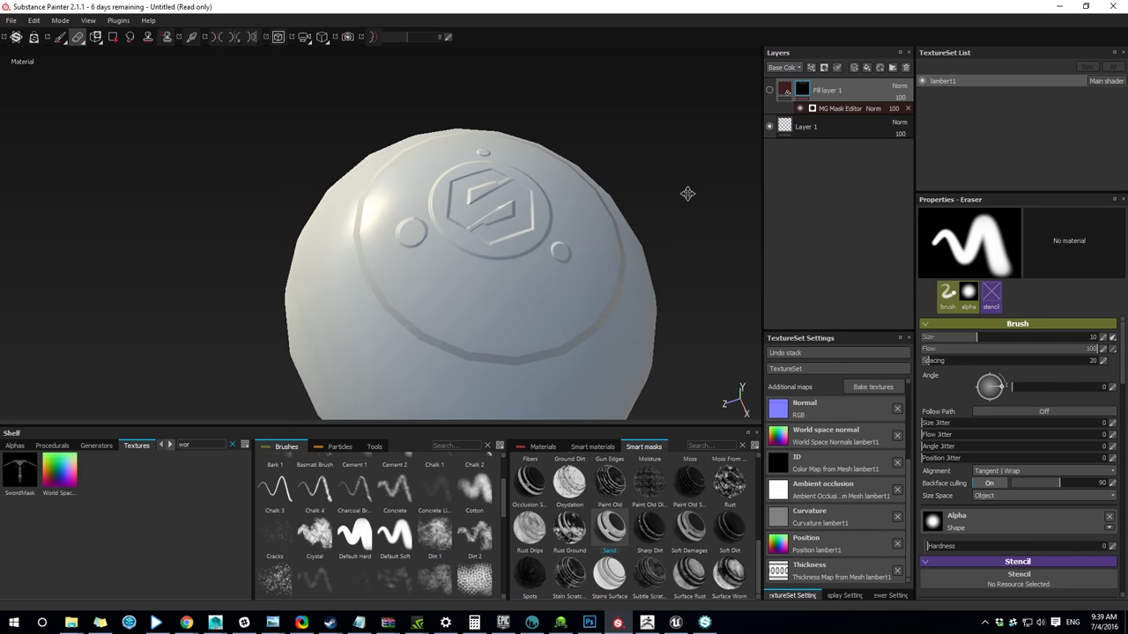
pyautogui.click(897, 571)
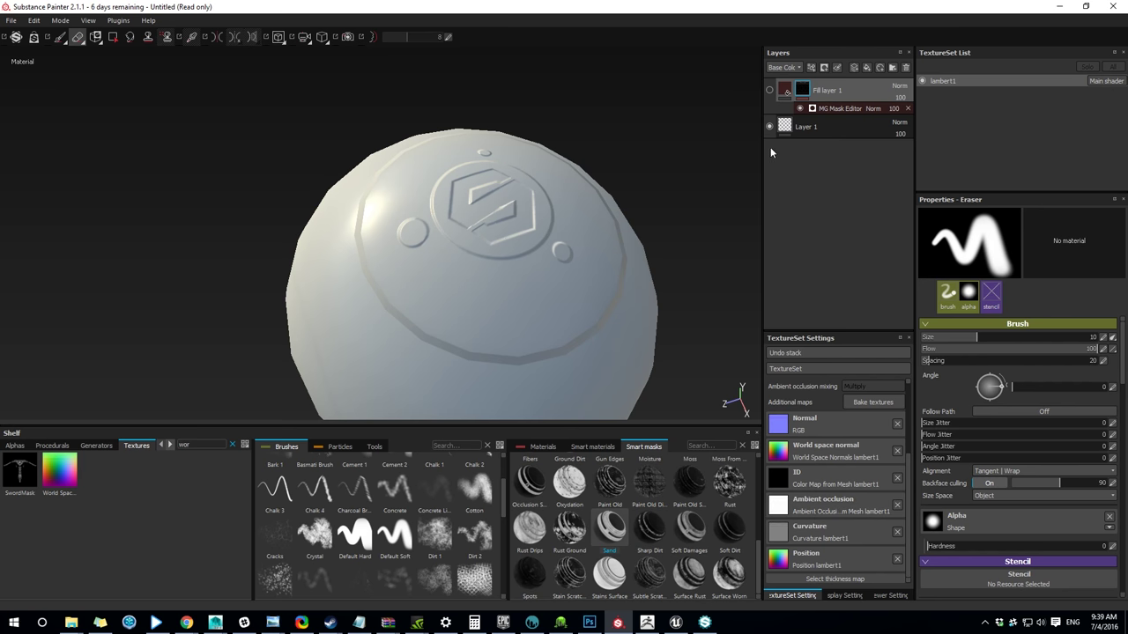
pyautogui.click(770, 92)
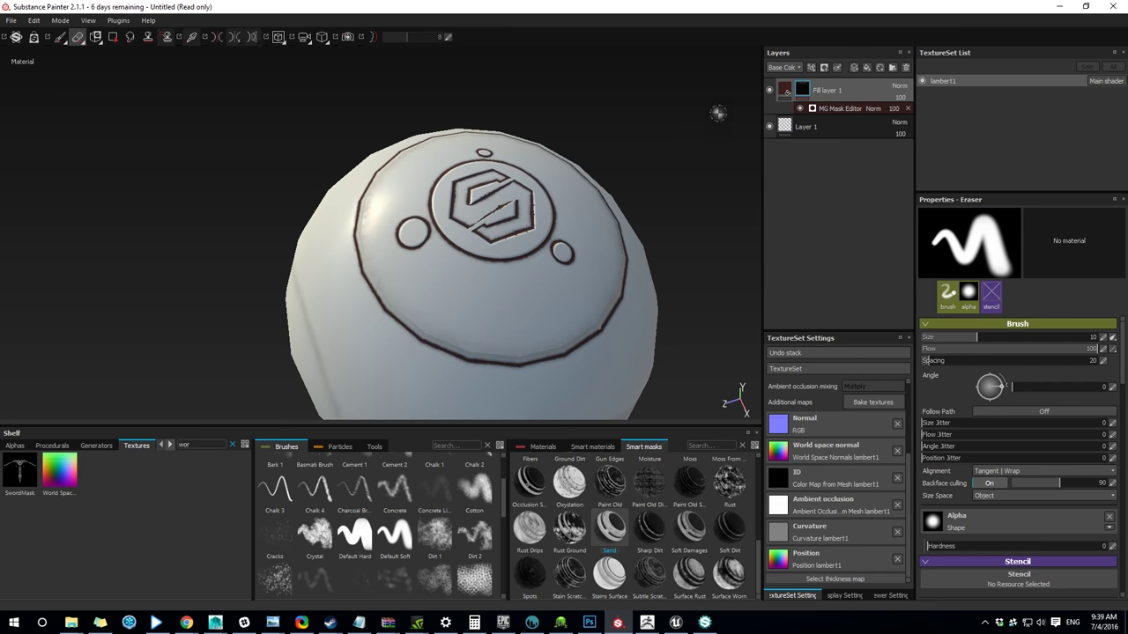
# Step: Examine the brown mask along the logo and circular grooves from several sides and under rotated environment lighting
pyautogui.keyDown('alt'); pyautogui.moveTo(533, 266); pyautogui.dragTo(414, 282); pyautogui.keyUp('alt')
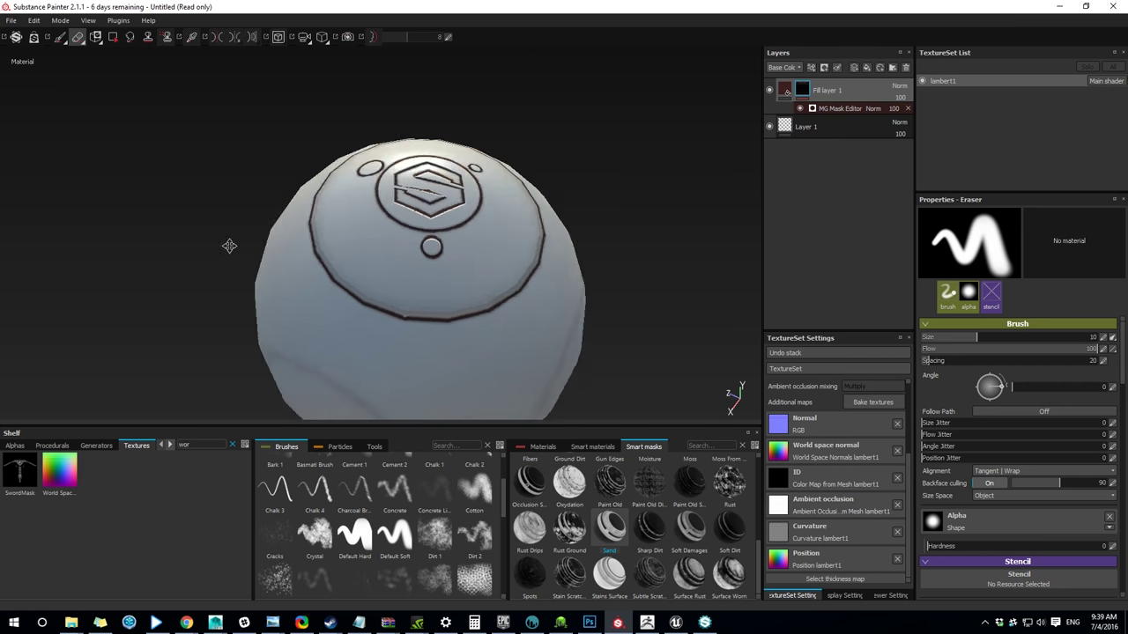
pyautogui.keyDown('alt'); pyautogui.moveTo(229, 246); pyautogui.dragTo(431, 301); pyautogui.keyUp('alt')
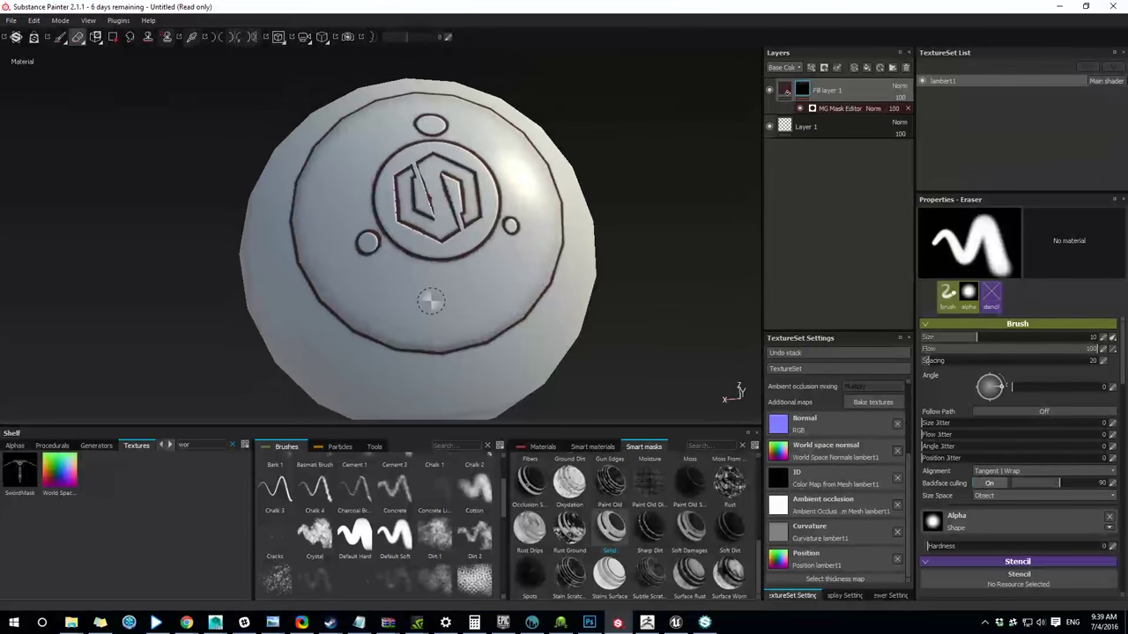
pyautogui.scroll(5, 431, 302)
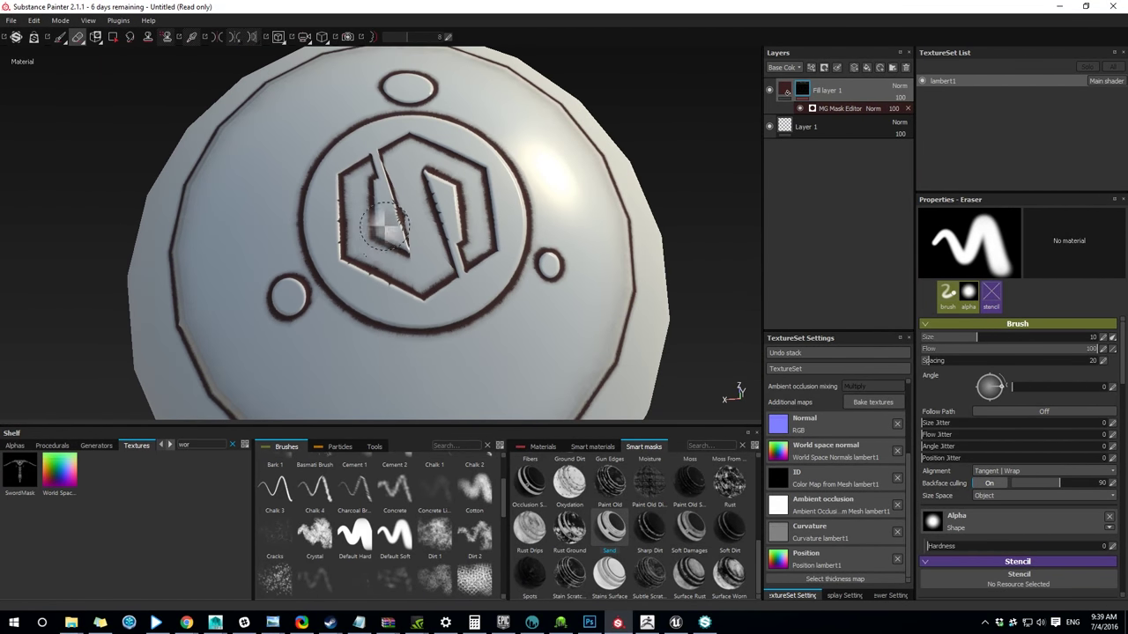
pyautogui.keyDown('alt'); pyautogui.moveTo(385, 227); pyautogui.dragTo(272, 211); pyautogui.keyUp('alt')
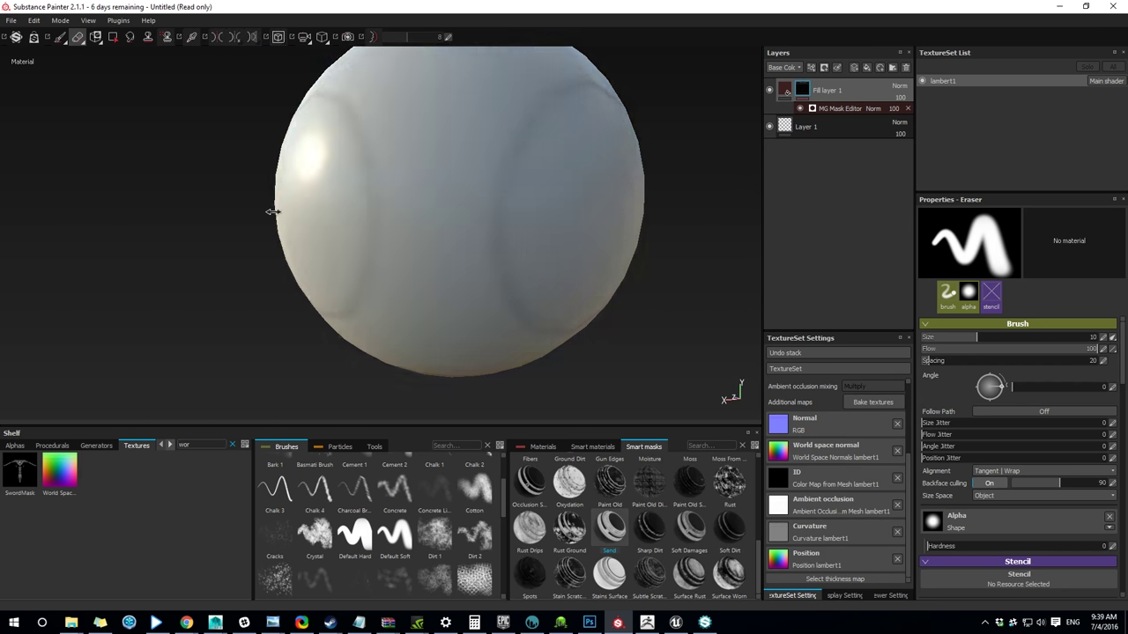
pyautogui.keyDown('shift'); pyautogui.moveTo(272, 211); pyautogui.dragTo(299, 212, button='right'); pyautogui.keyUp('shift')
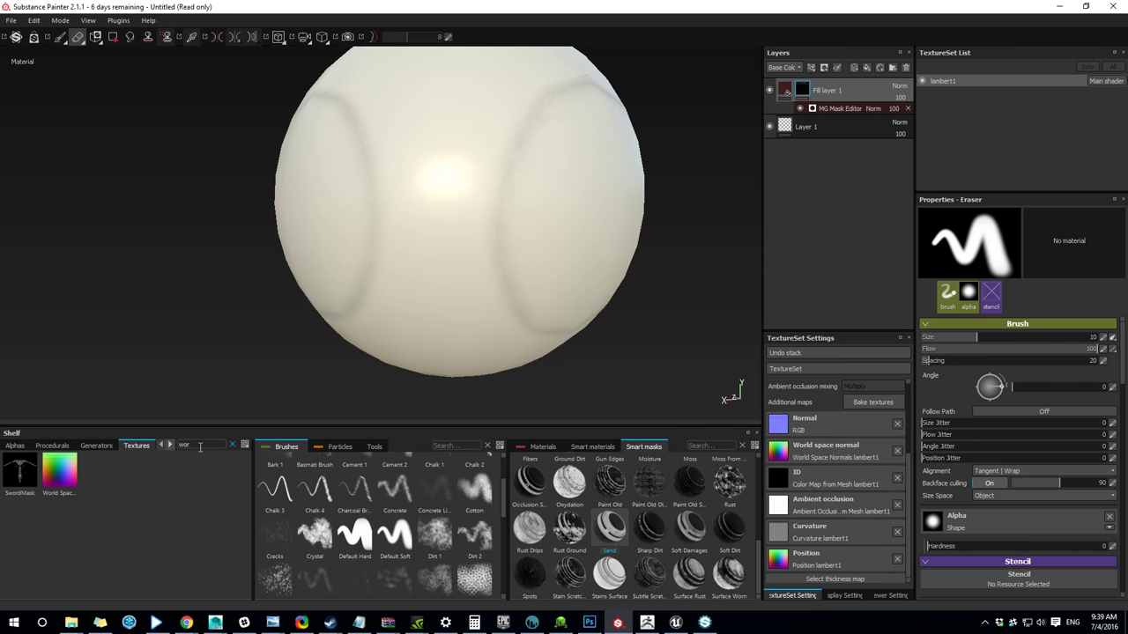
# Step: Search the shelf's textures for "ambi" to find the ambient occlusion map
pyautogui.click(202, 446)
pyautogui.press('BackSpace')
pyautogui.press('BackSpace')
pyautogui.press('BackSpace')
pyautogui.write('ambi')
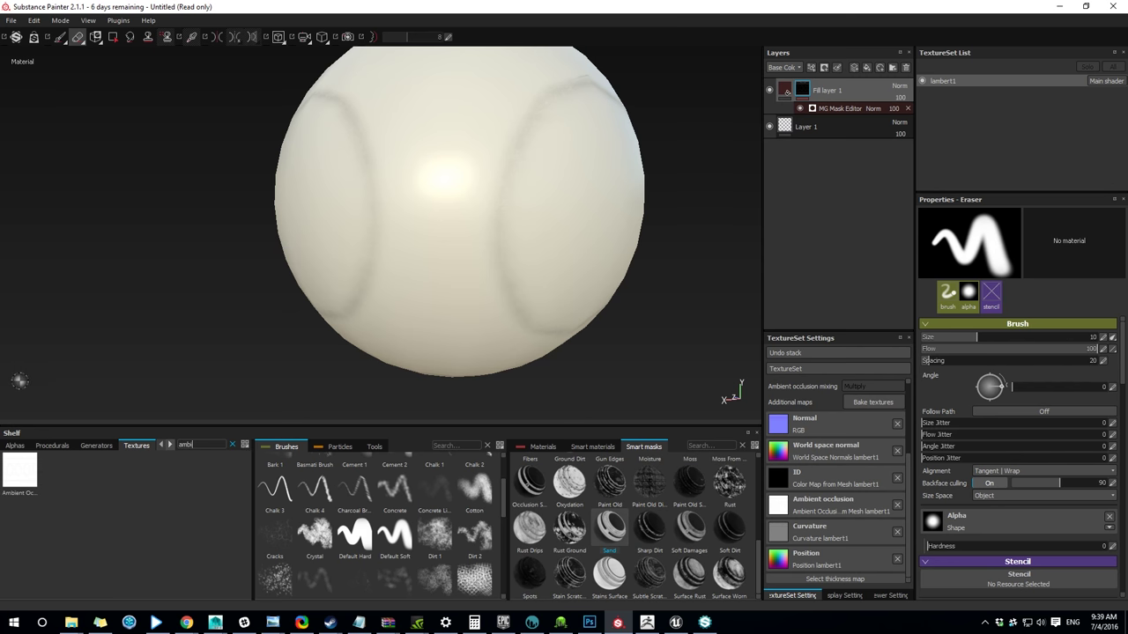
pyautogui.moveTo(20, 473)
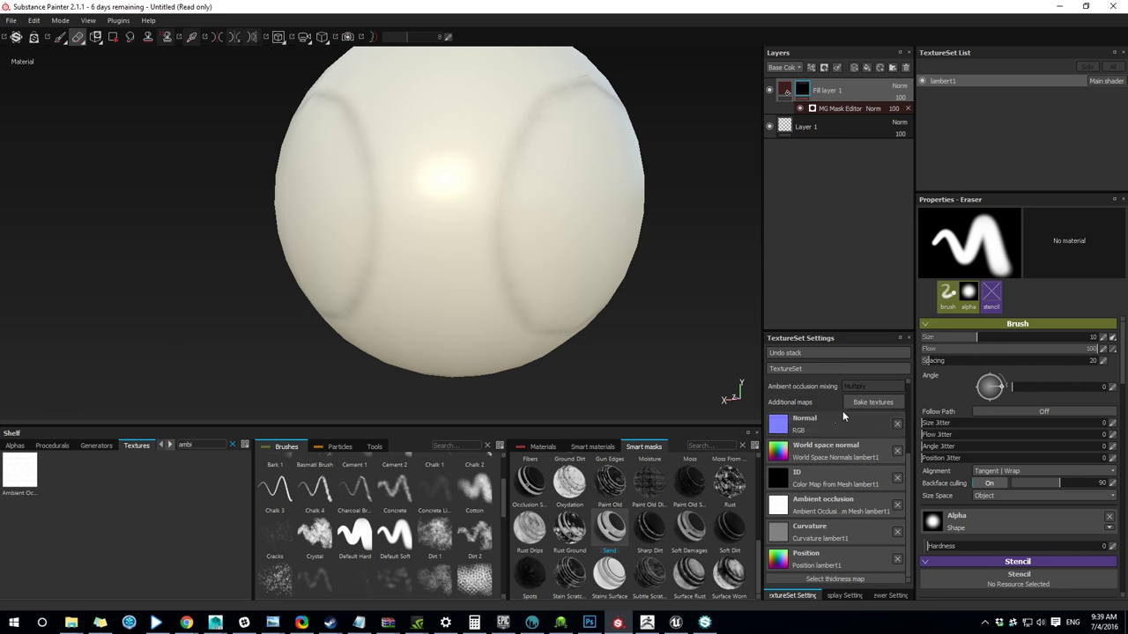
# Step: Bake the lambert1 textures with only the Ambient occlusion map enabled
pyautogui.click(873, 402)
pyautogui.click(473, 130)
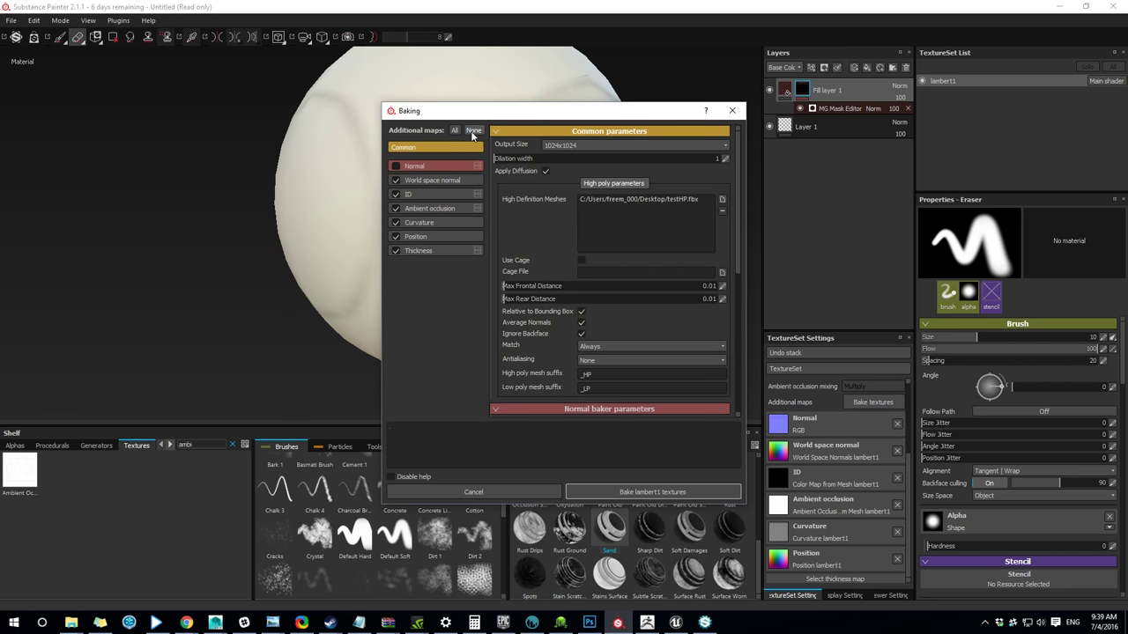
pyautogui.click(395, 208)
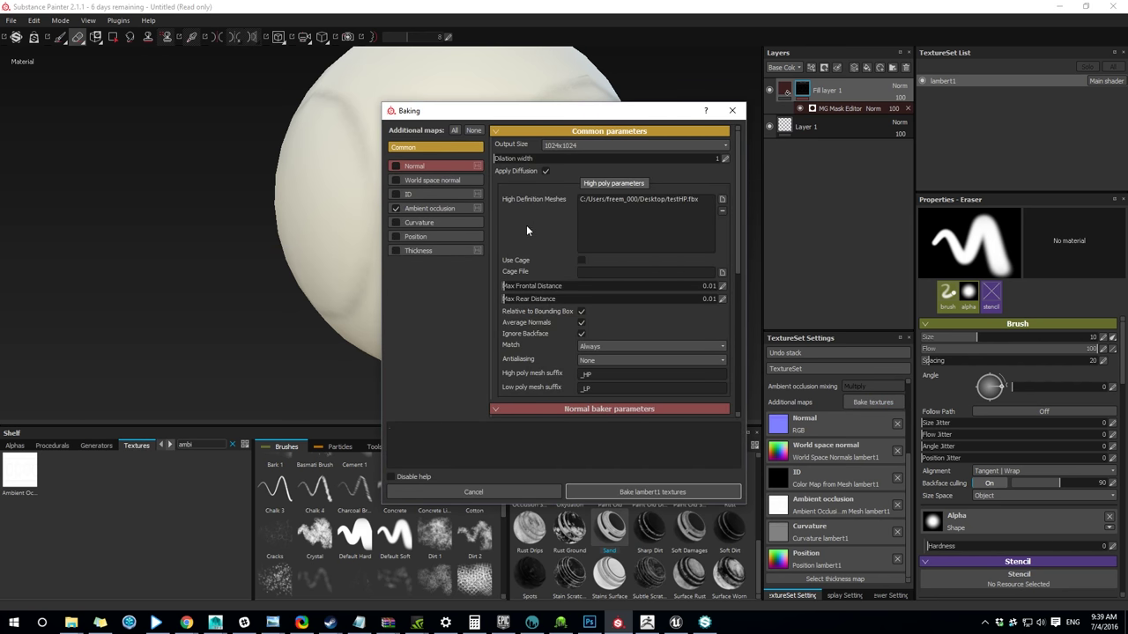
pyautogui.click(427, 208)
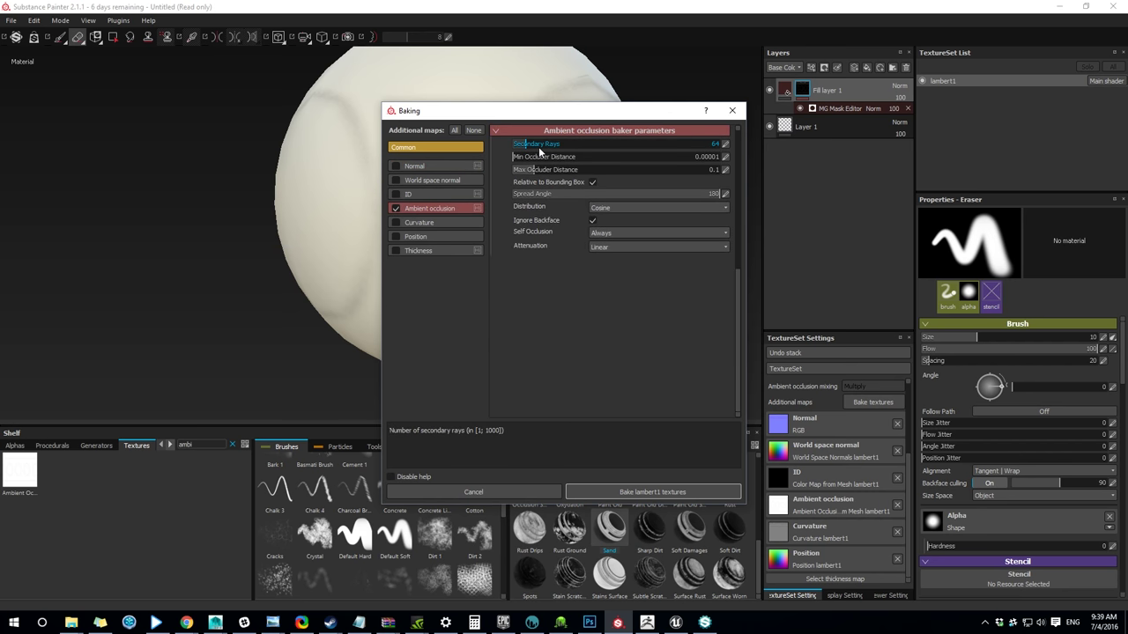
pyautogui.click(620, 492)
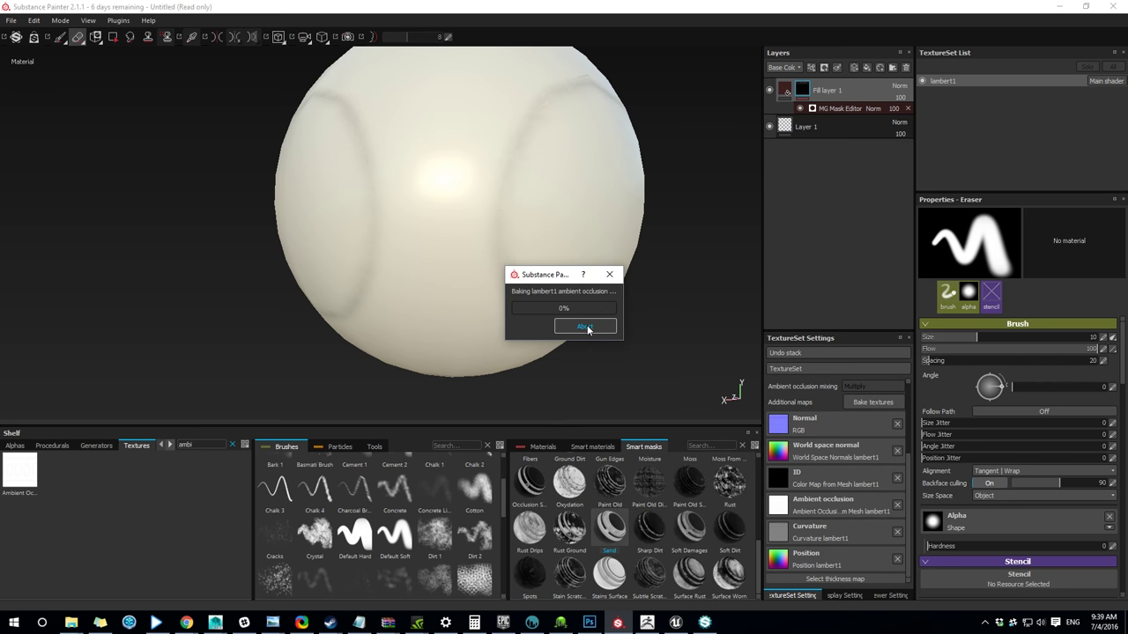
pyautogui.click(590, 331)
pyautogui.keyDown('alt'); pyautogui.moveTo(590, 325); pyautogui.dragTo(564, 372); pyautogui.keyUp('alt')
pyautogui.keyDown('alt'); pyautogui.moveTo(564, 371); pyautogui.dragTo(538, 462, button='middle'); pyautogui.keyUp('alt')
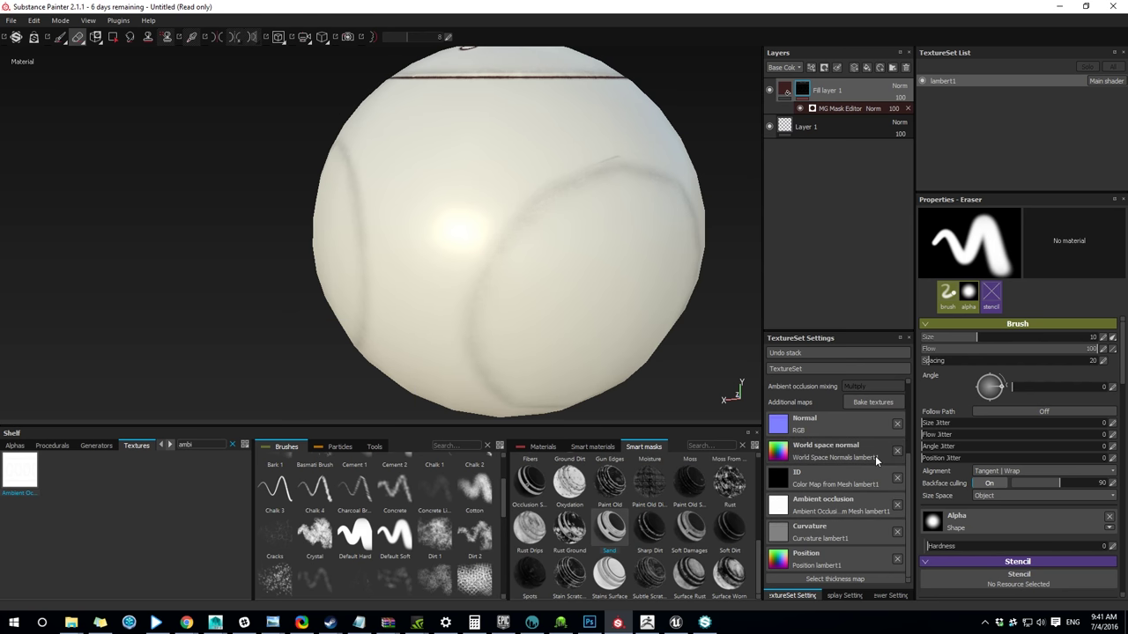
# Step: Rebake lambert1's ambient occlusion map with Self Occlusion set to Always and Ignore Backface turned off
pyautogui.click(868, 403)
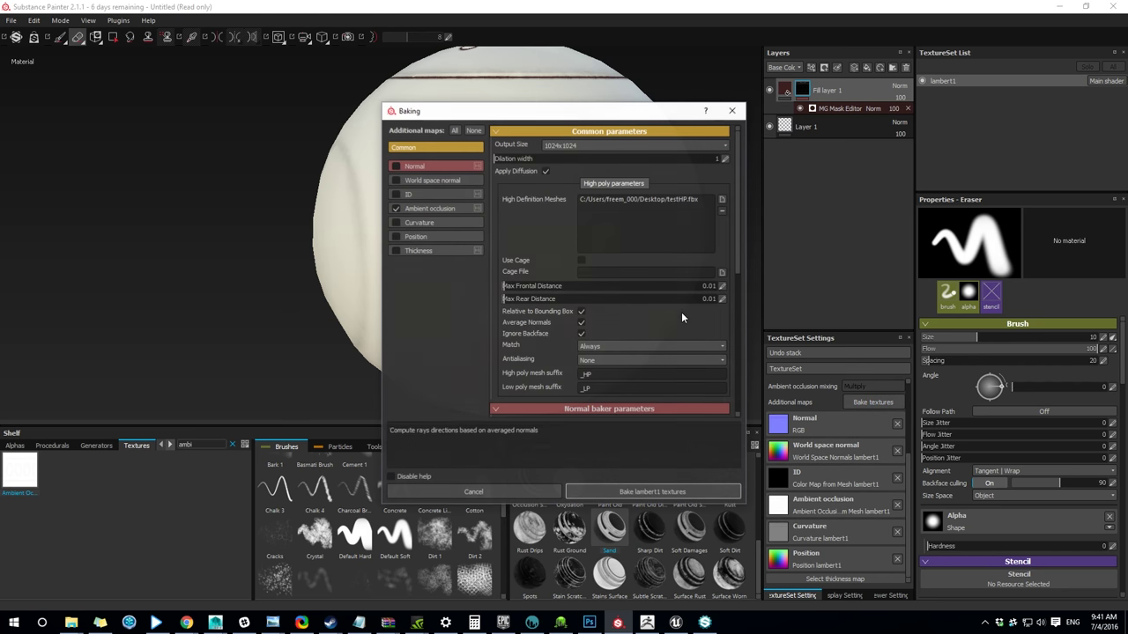
pyautogui.click(416, 209)
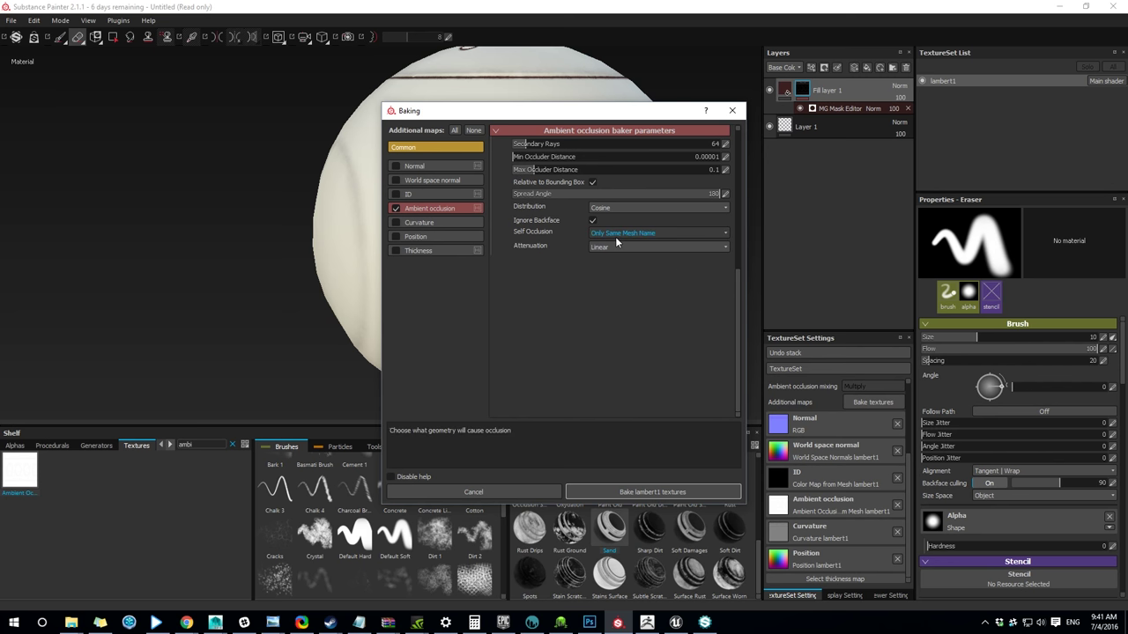
pyautogui.click(610, 234)
pyautogui.click(597, 246)
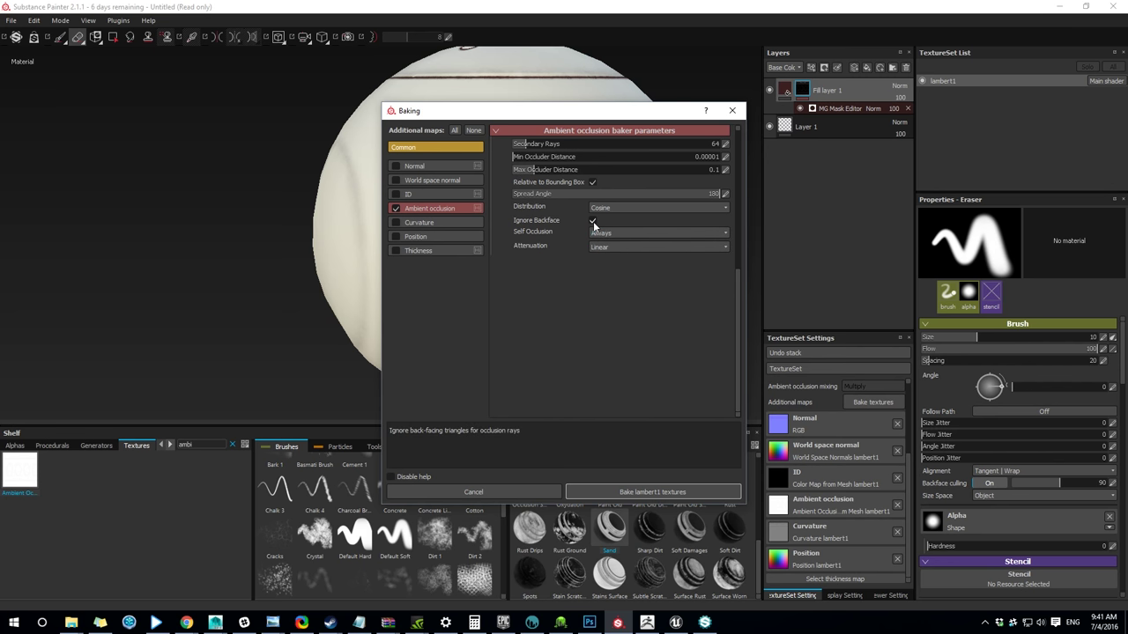
pyautogui.click(593, 220)
pyautogui.click(664, 493)
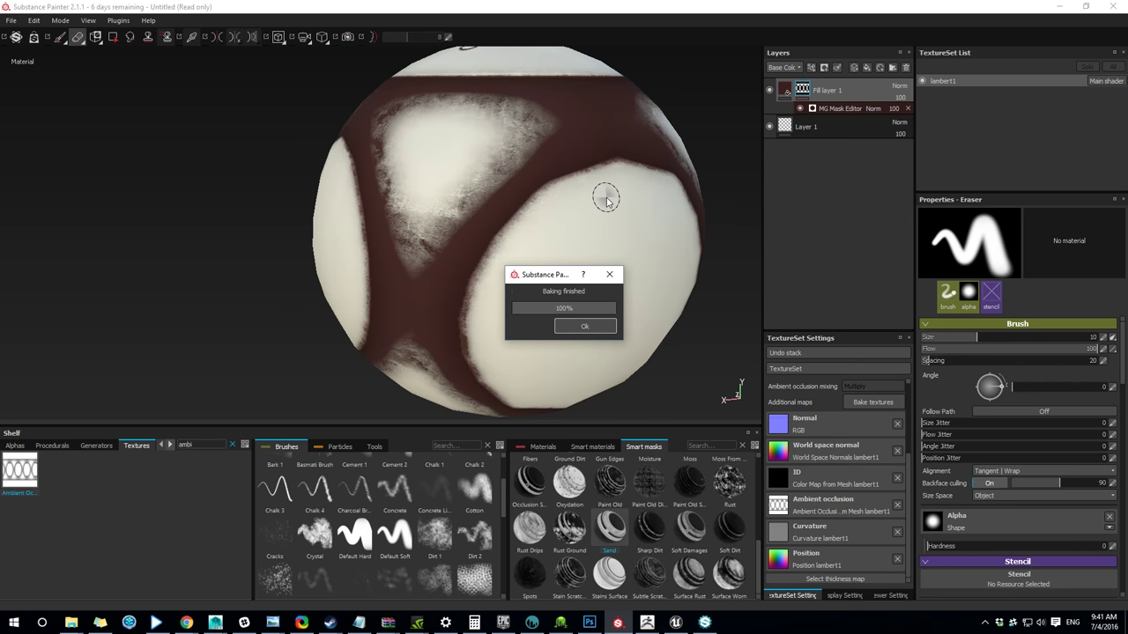
pyautogui.press('Return')
pyautogui.scroll(-4, 606, 199)
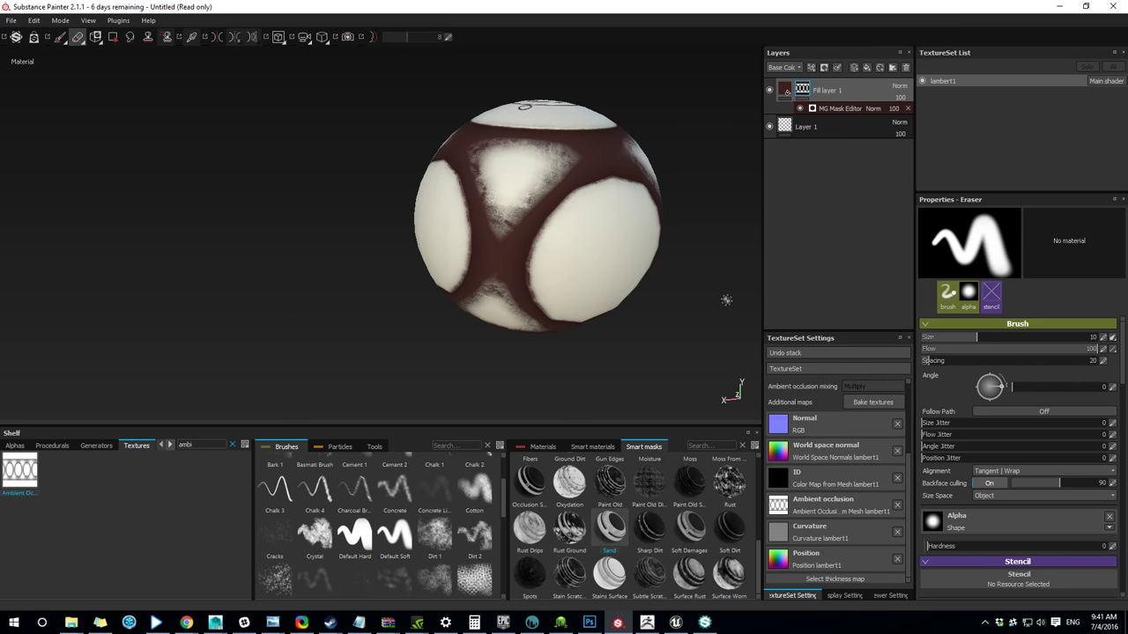
# Step: Remove testHP.fbx from the high definition meshes and rebake lambert1's ambient occlusion with Ignore Backface turned on
pyautogui.click(871, 402)
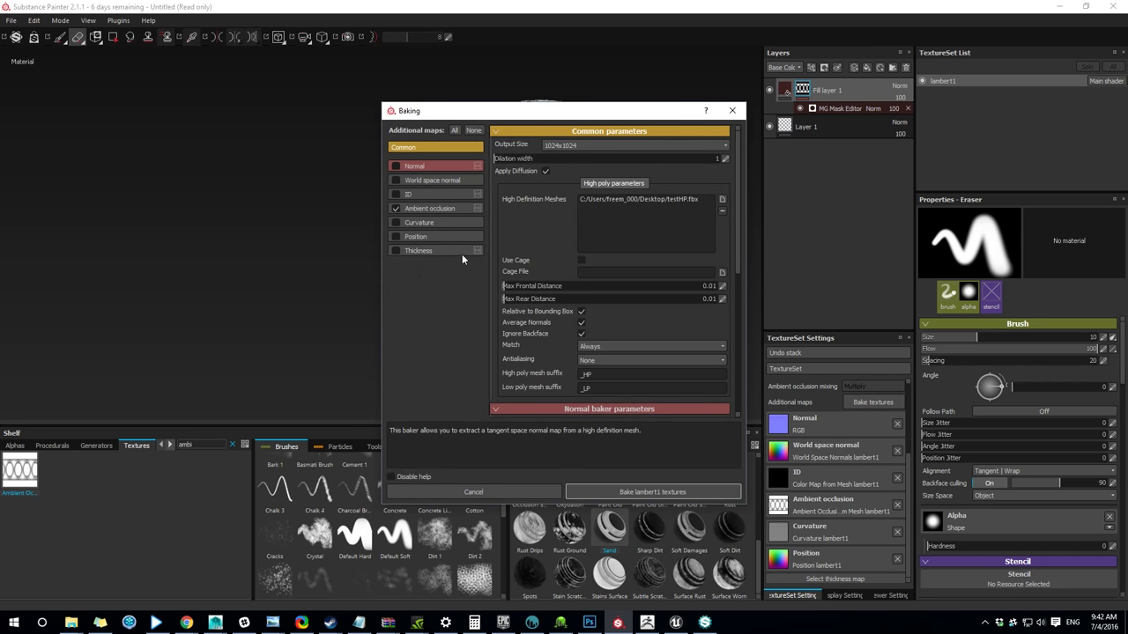
pyautogui.click(643, 201)
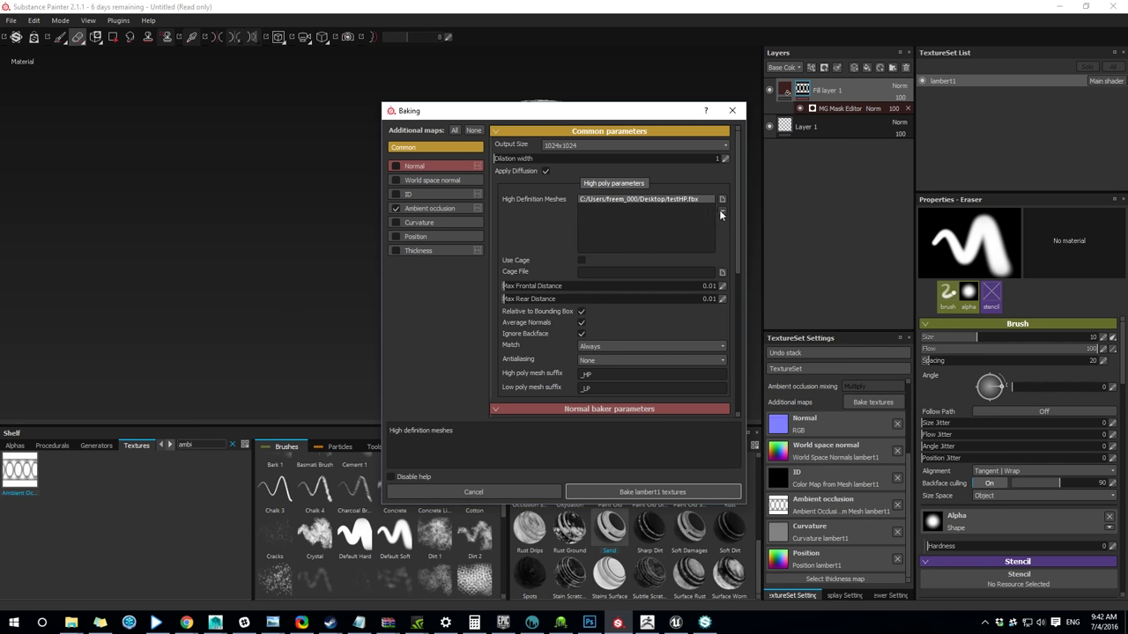
pyautogui.click(426, 208)
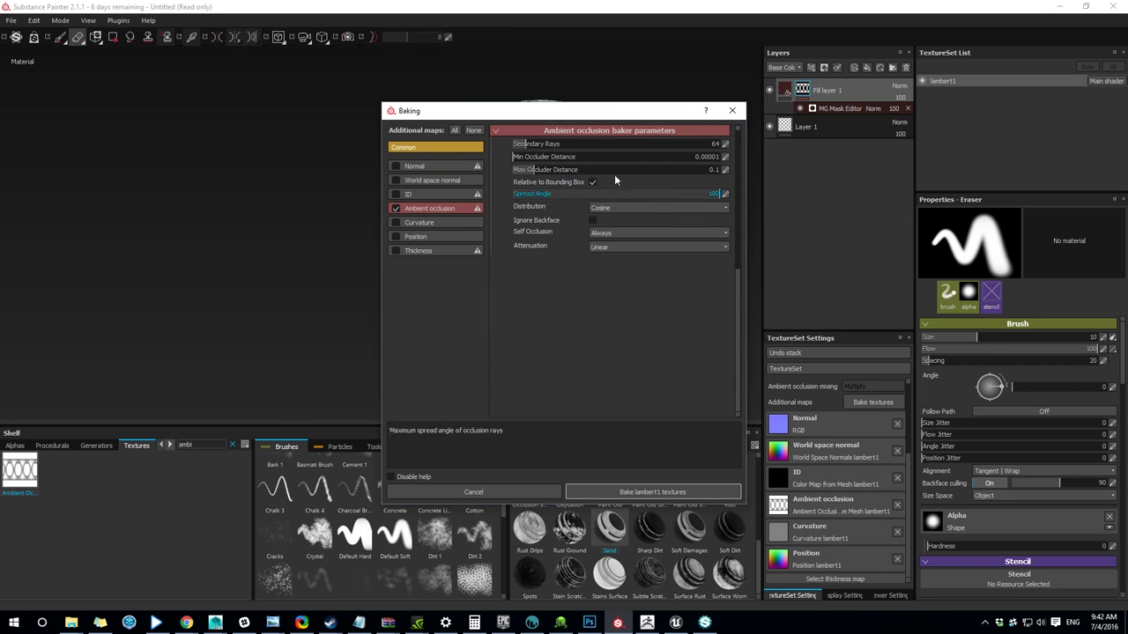
pyautogui.click(592, 220)
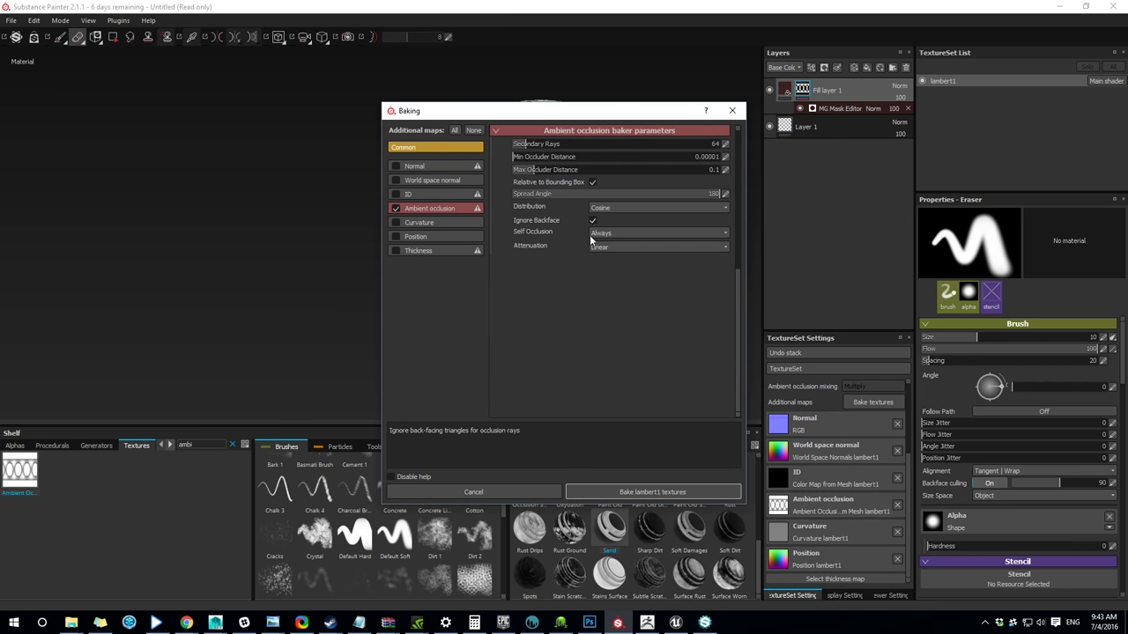
pyautogui.click(650, 493)
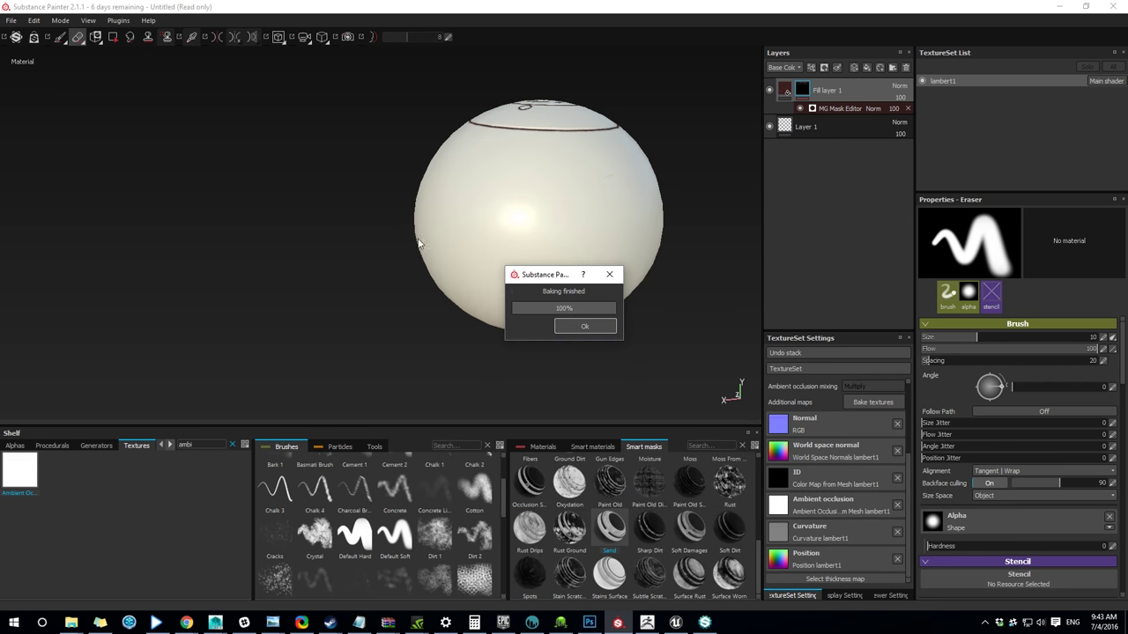
# Step: Inspect the rebaked ambient occlusion map and compare the sphere's grooves and logo with Fill layer 1 hidden and shown
pyautogui.keyDown('alt'); pyautogui.moveTo(413, 239); pyautogui.dragTo(238, 259, button='right'); pyautogui.keyUp('alt')
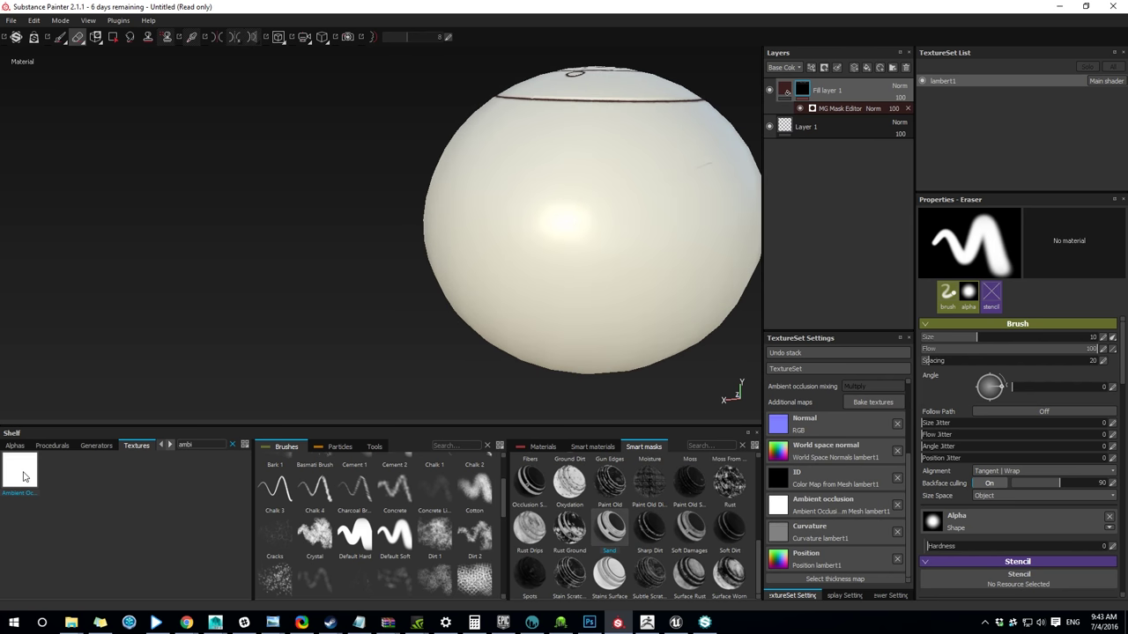
pyautogui.moveTo(24, 477)
pyautogui.keyDown('alt'); pyautogui.moveTo(329, 154); pyautogui.dragTo(291, 286); pyautogui.keyUp('alt')
pyautogui.keyDown('alt'); pyautogui.moveTo(361, 193); pyautogui.dragTo(268, 269, button='middle'); pyautogui.keyUp('alt')
pyautogui.keyDown('alt'); pyautogui.moveTo(268, 269); pyautogui.dragTo(284, 225, button='right'); pyautogui.keyUp('alt')
pyautogui.keyDown('alt'); pyautogui.moveTo(285, 225); pyautogui.dragTo(227, 138, button='middle'); pyautogui.keyUp('alt')
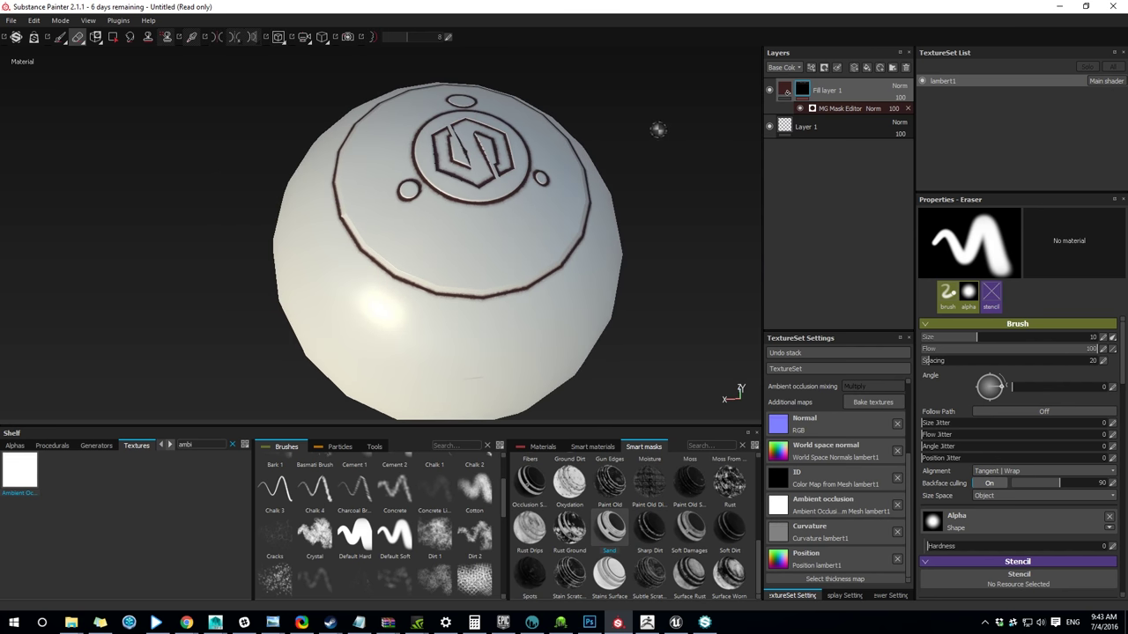
pyautogui.click(769, 91)
pyautogui.keyDown('alt'); pyautogui.moveTo(249, 190); pyautogui.dragTo(400, 284); pyautogui.keyUp('alt')
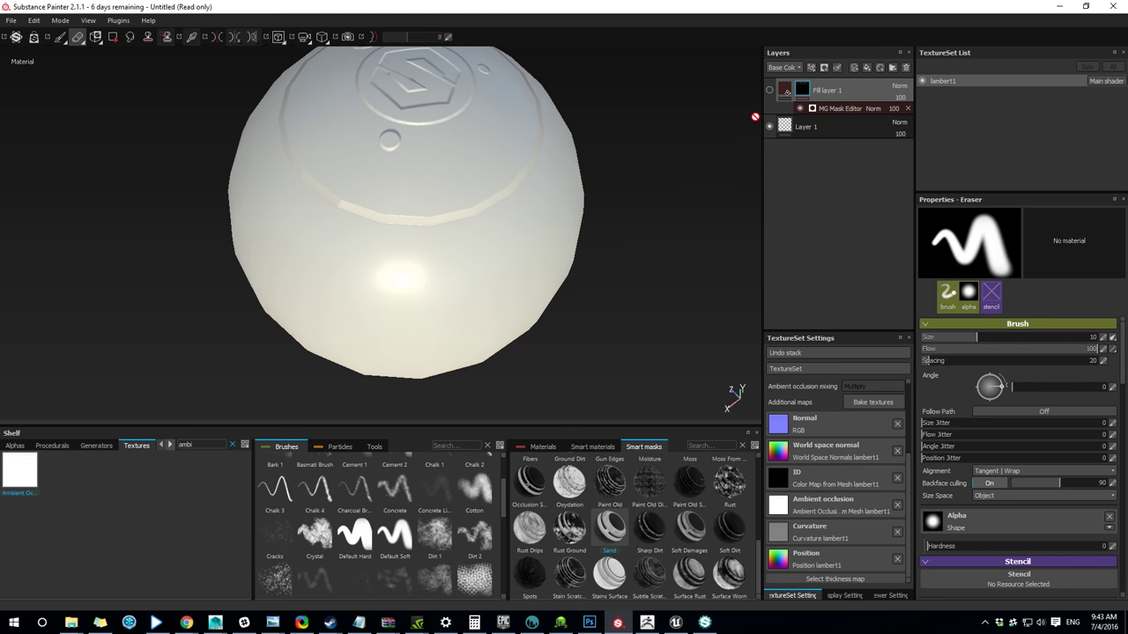
pyautogui.click(779, 94)
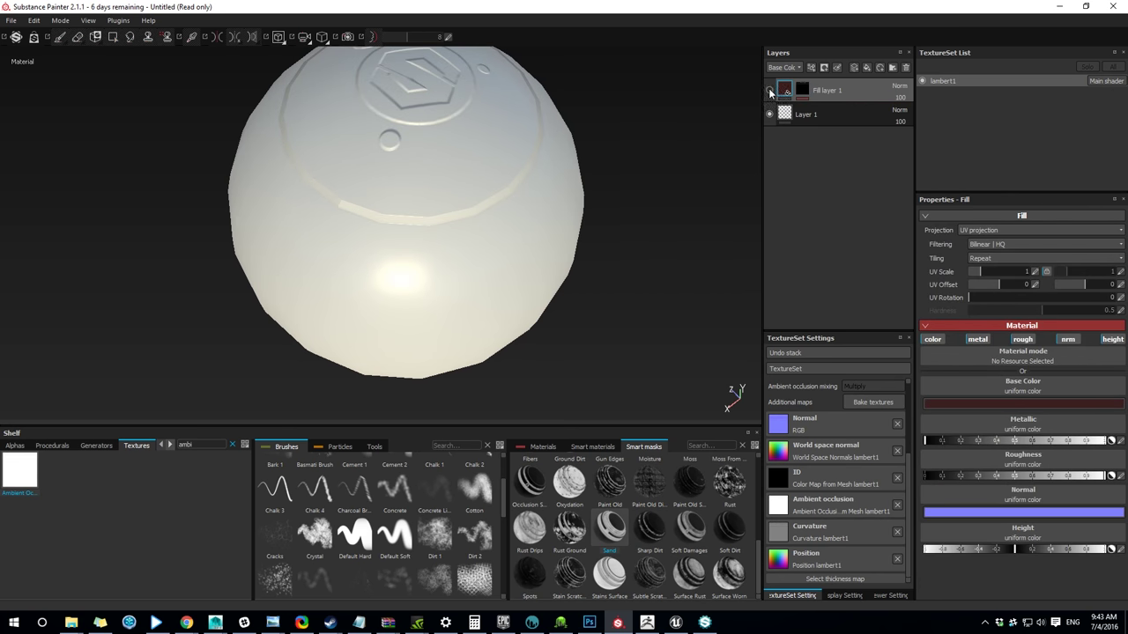
pyautogui.click(770, 93)
# Step: In the MG Mask Editor on Fill layer 1's mask, set Curvature to 0 and Ambient Occlusion to 1
pyautogui.click(802, 92)
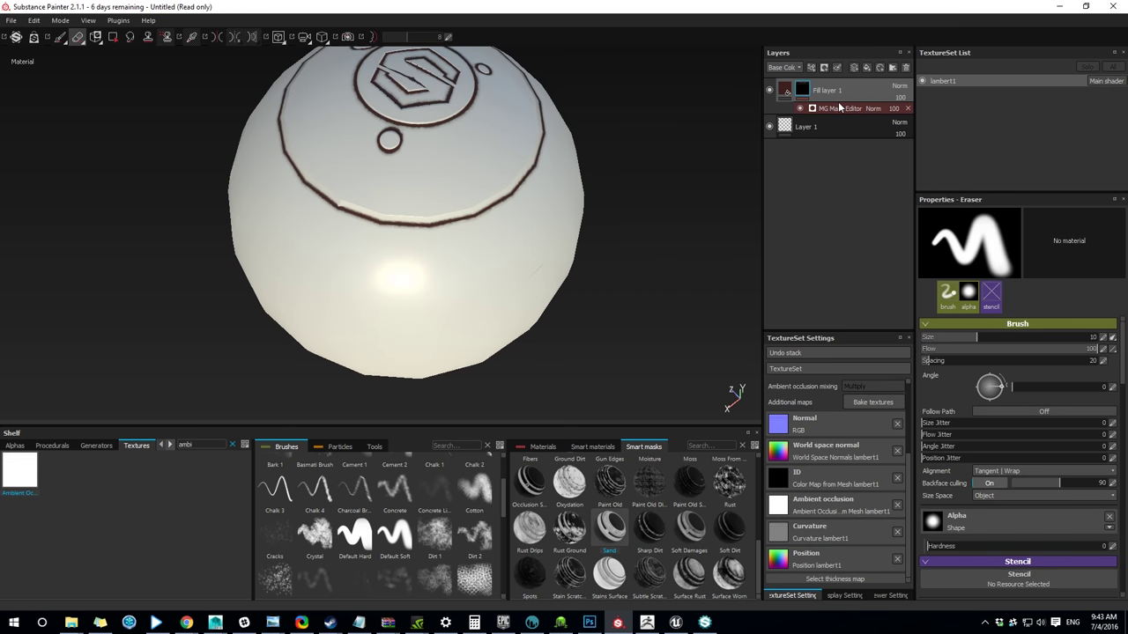
pyautogui.click(836, 109)
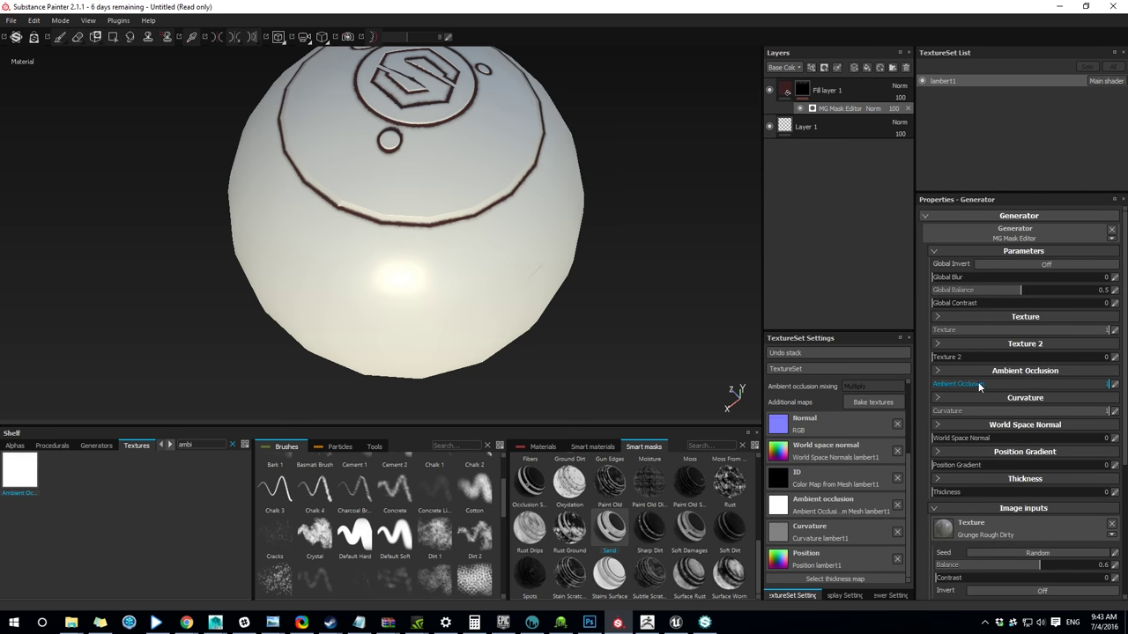
pyautogui.click(963, 410)
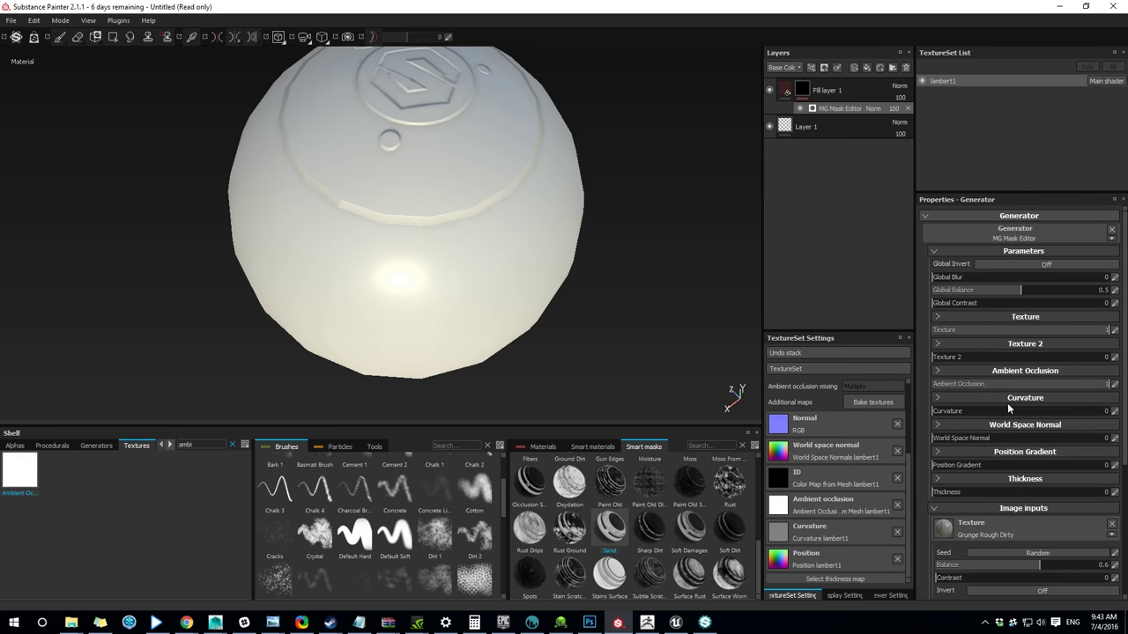
pyautogui.moveTo(996, 385); pyautogui.dragTo(1105, 386)
pyautogui.keyDown('alt'); pyautogui.moveTo(212, 231); pyautogui.dragTo(488, 262, button='right'); pyautogui.keyUp('alt')
pyautogui.keyDown('alt'); pyautogui.moveTo(488, 262); pyautogui.dragTo(428, 281, button='middle'); pyautogui.keyUp('alt')
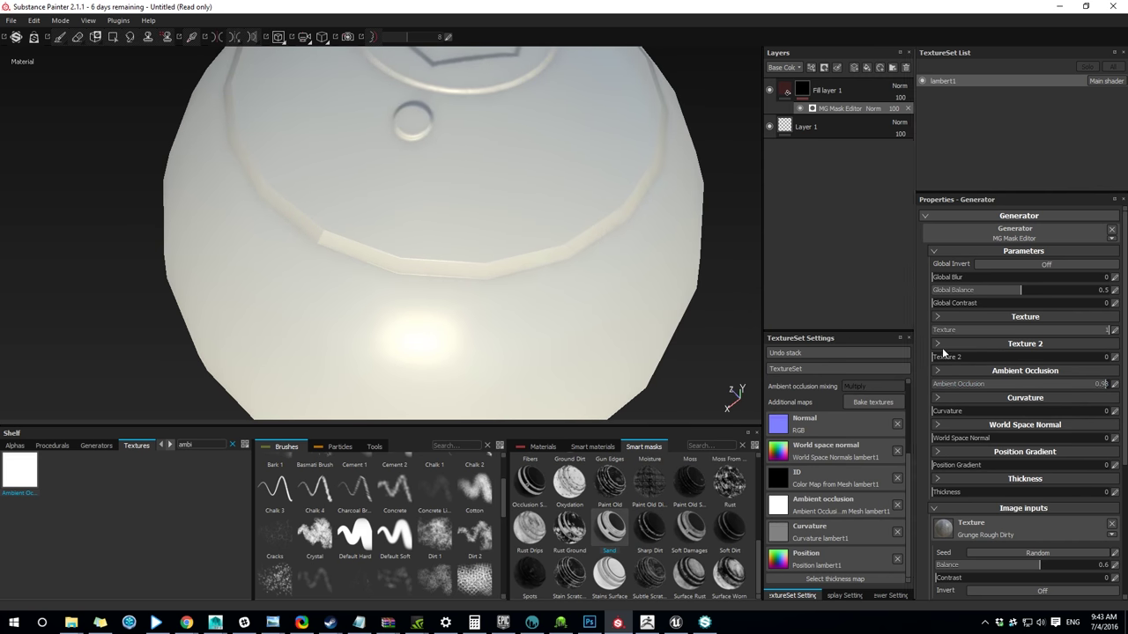
pyautogui.moveTo(959, 384); pyautogui.dragTo(1112, 388)
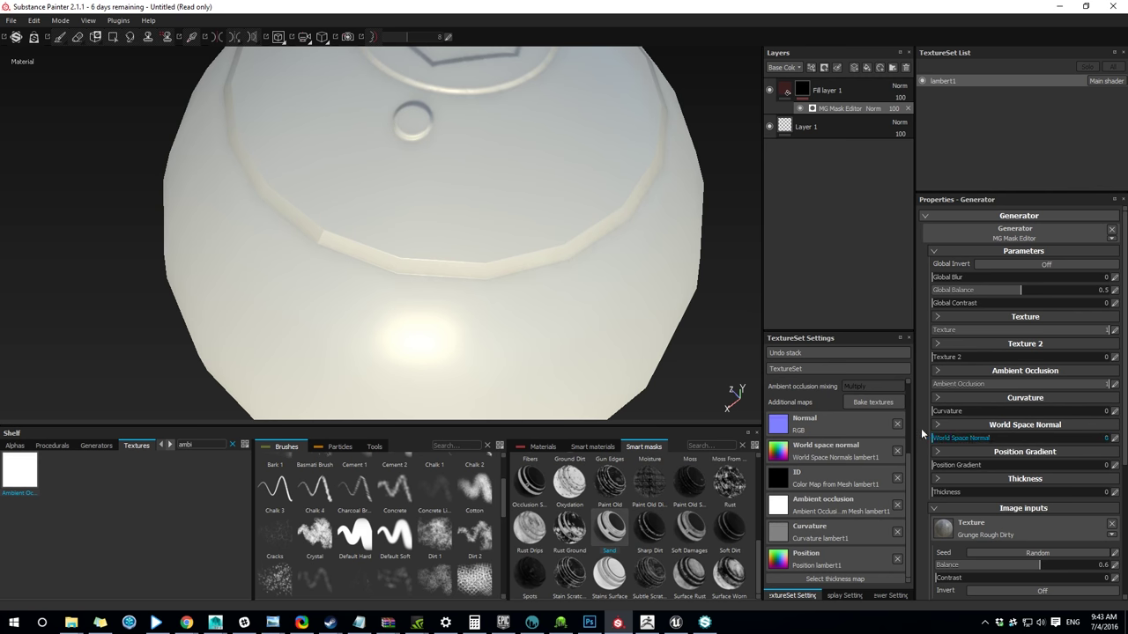
# Step: Set the MG Mask Editor's Curvature to 0.51 and check the mask around the logo and grooves
pyautogui.moveTo(976, 411); pyautogui.dragTo(1022, 414)
pyautogui.scroll(-4, 463, 236)
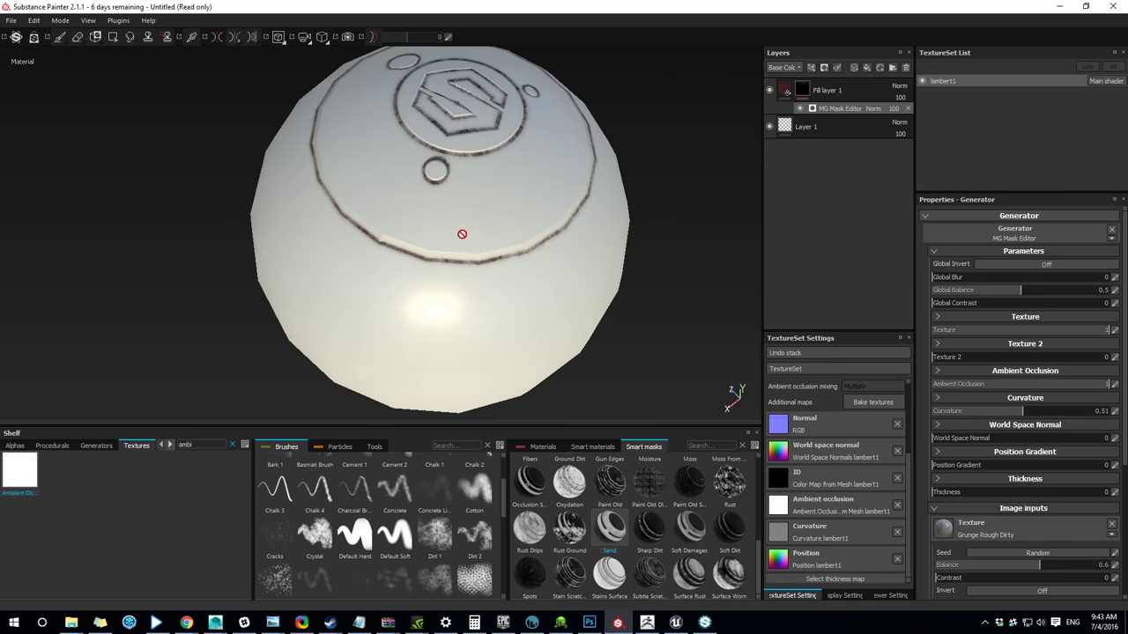
pyautogui.keyDown('alt'); pyautogui.moveTo(462, 235); pyautogui.dragTo(333, 209); pyautogui.keyUp('alt')
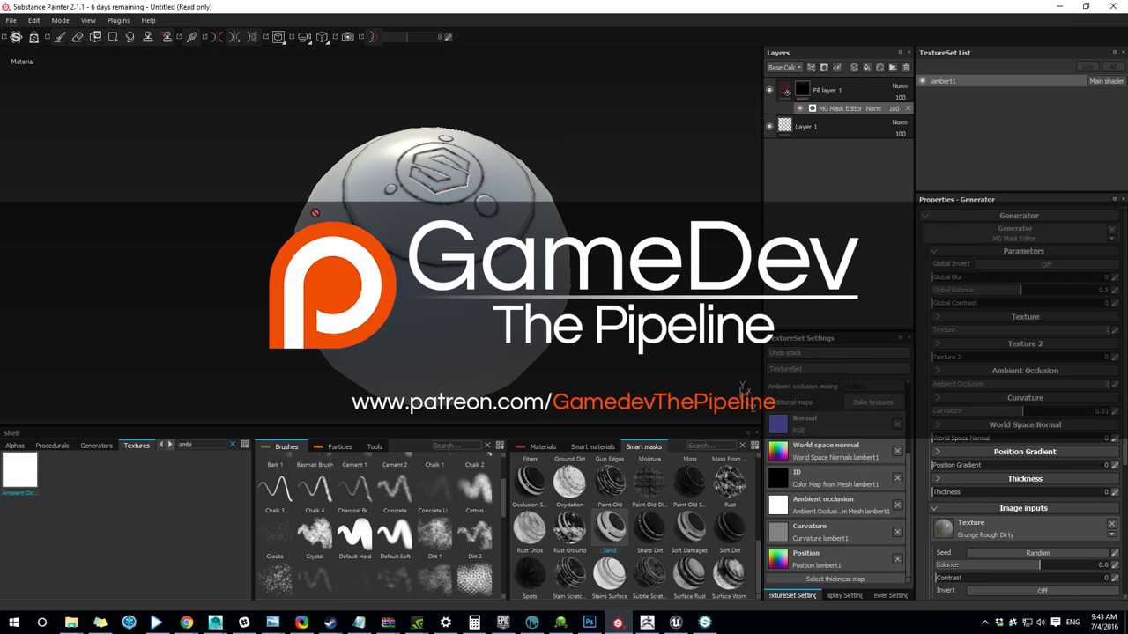